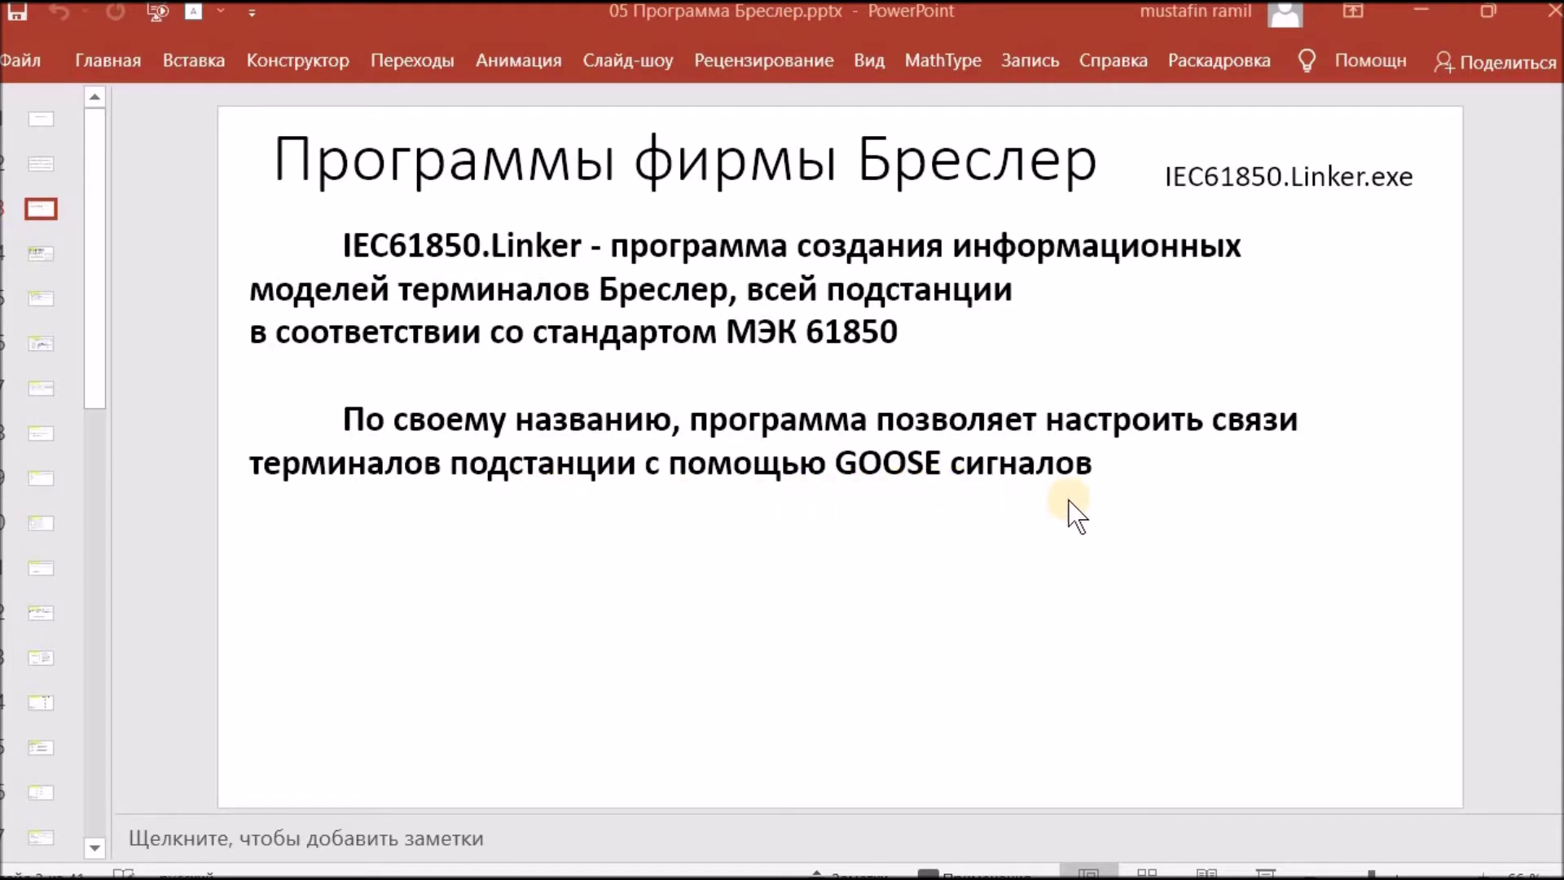
Step: Advance the presentation to slide 4, showing the TranSet splash and password-dialog screenshots
scroll(1067, 517, "down", 2)
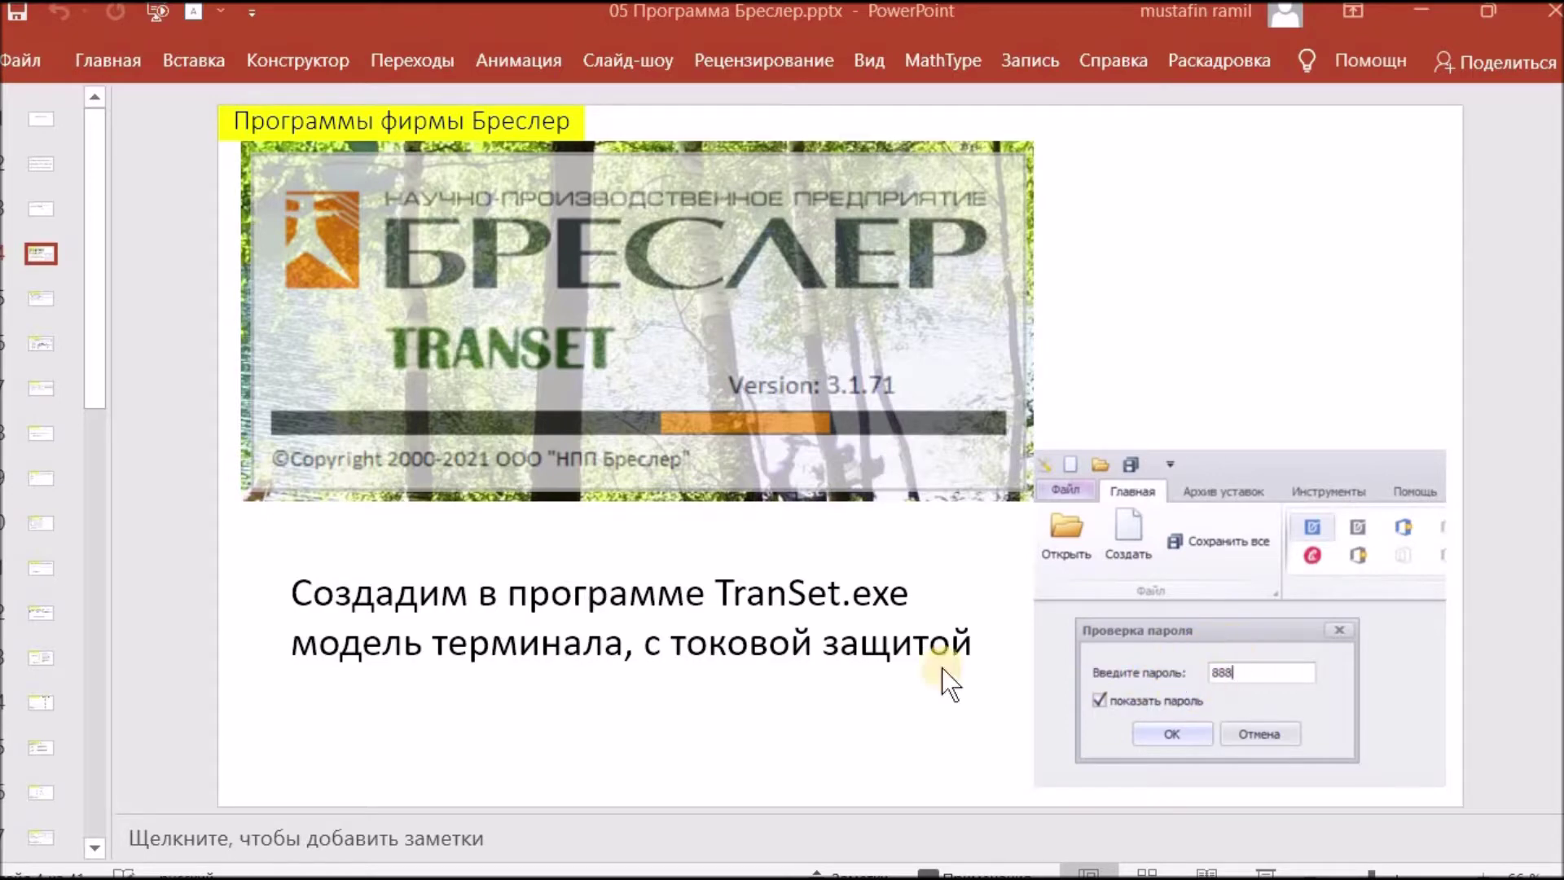
Step: Switch to the Бреслер folder and launch TranSet from its TranSet.exe shortcut
key("alt+Tab")
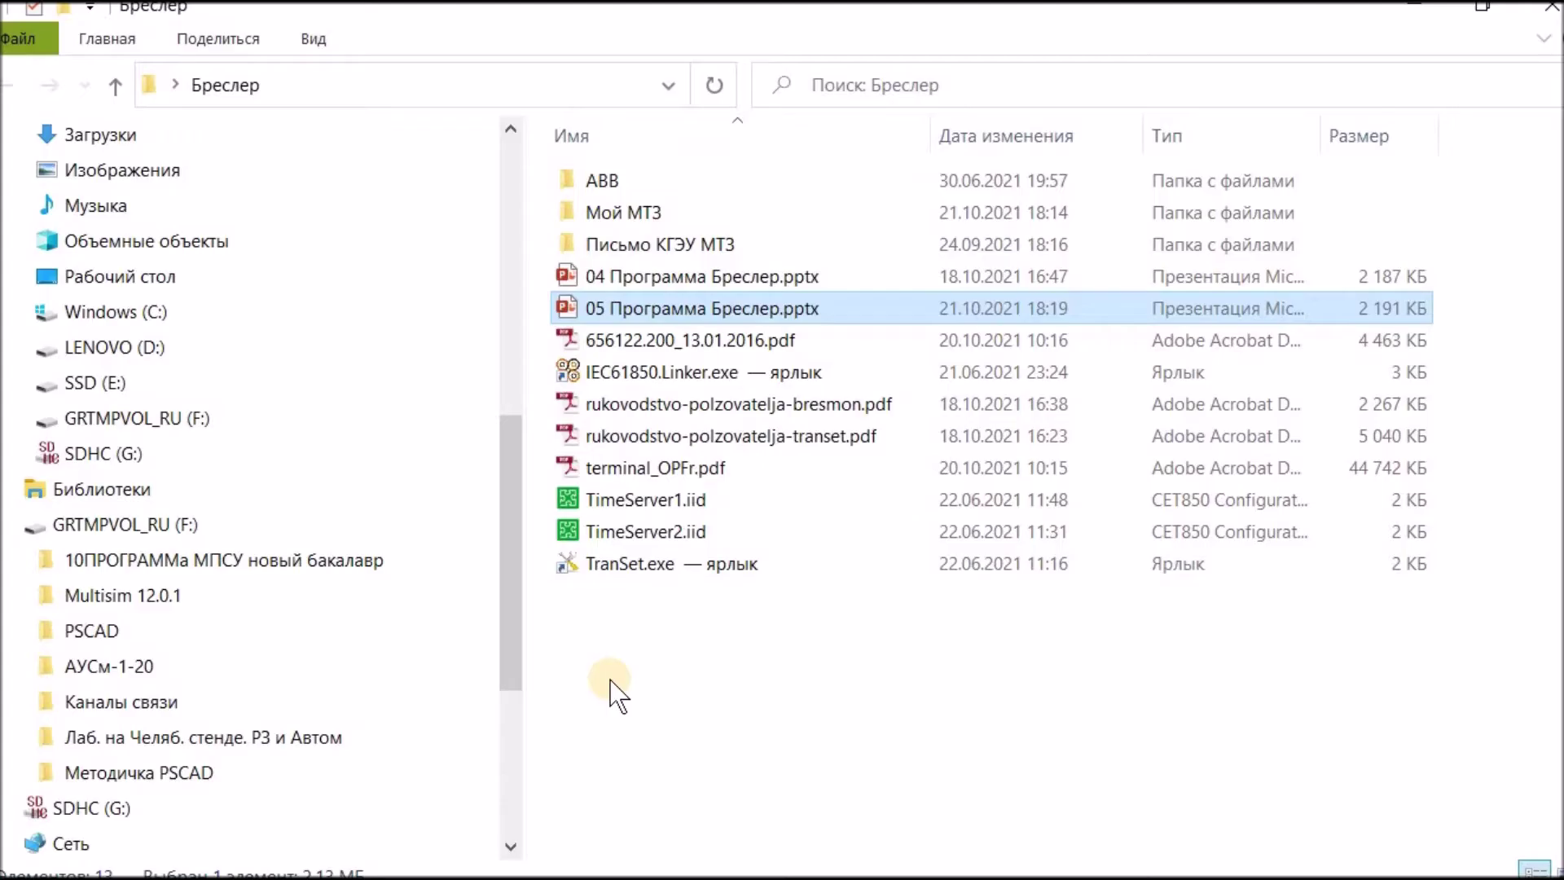
left_click(635, 563)
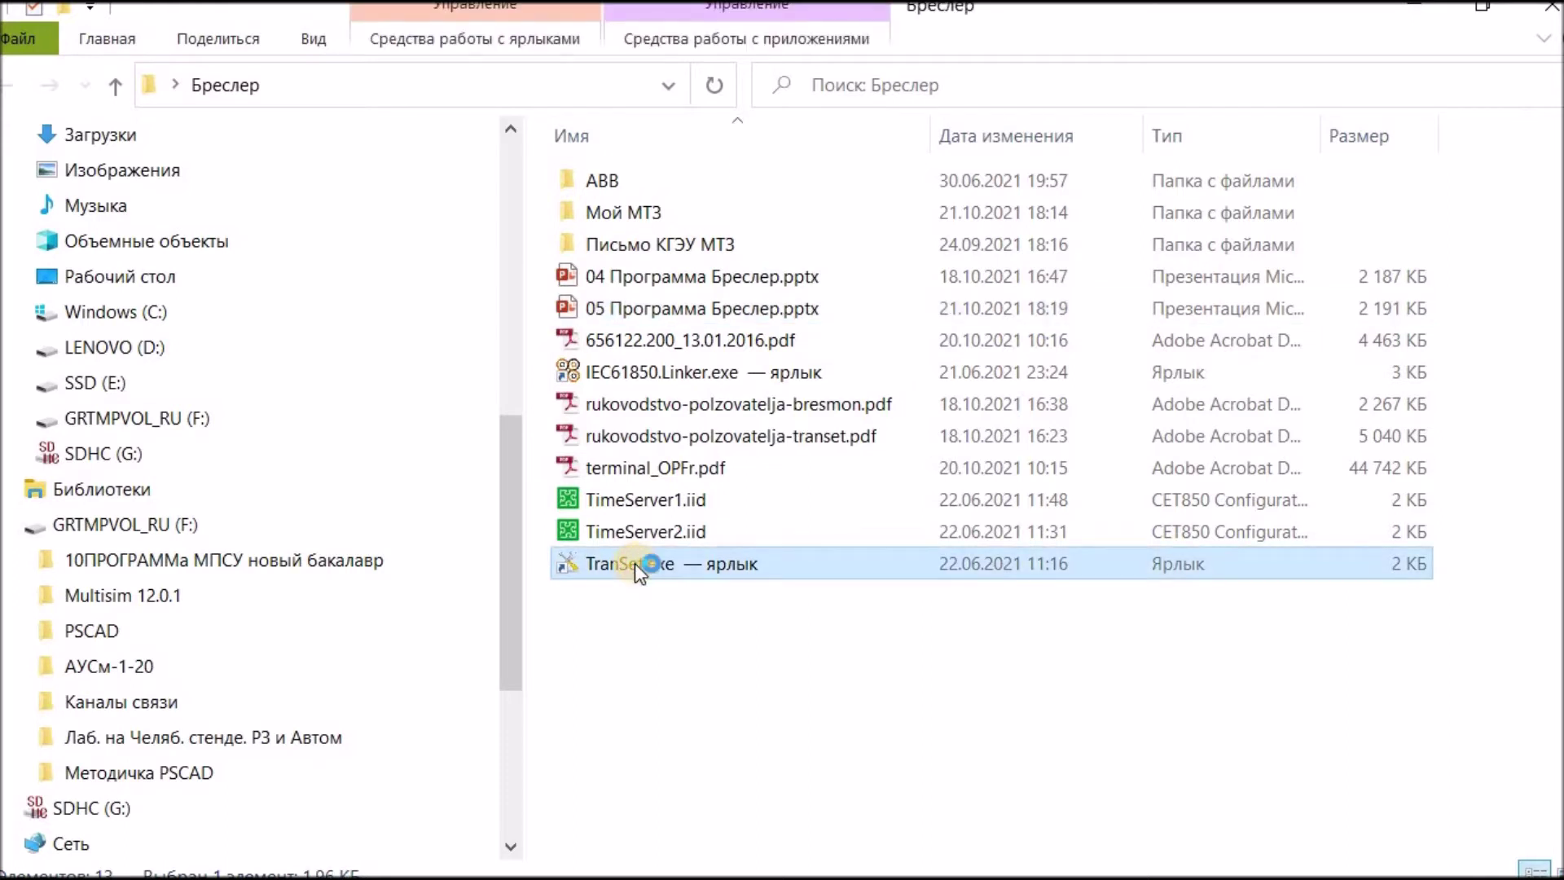
double_click(633, 564)
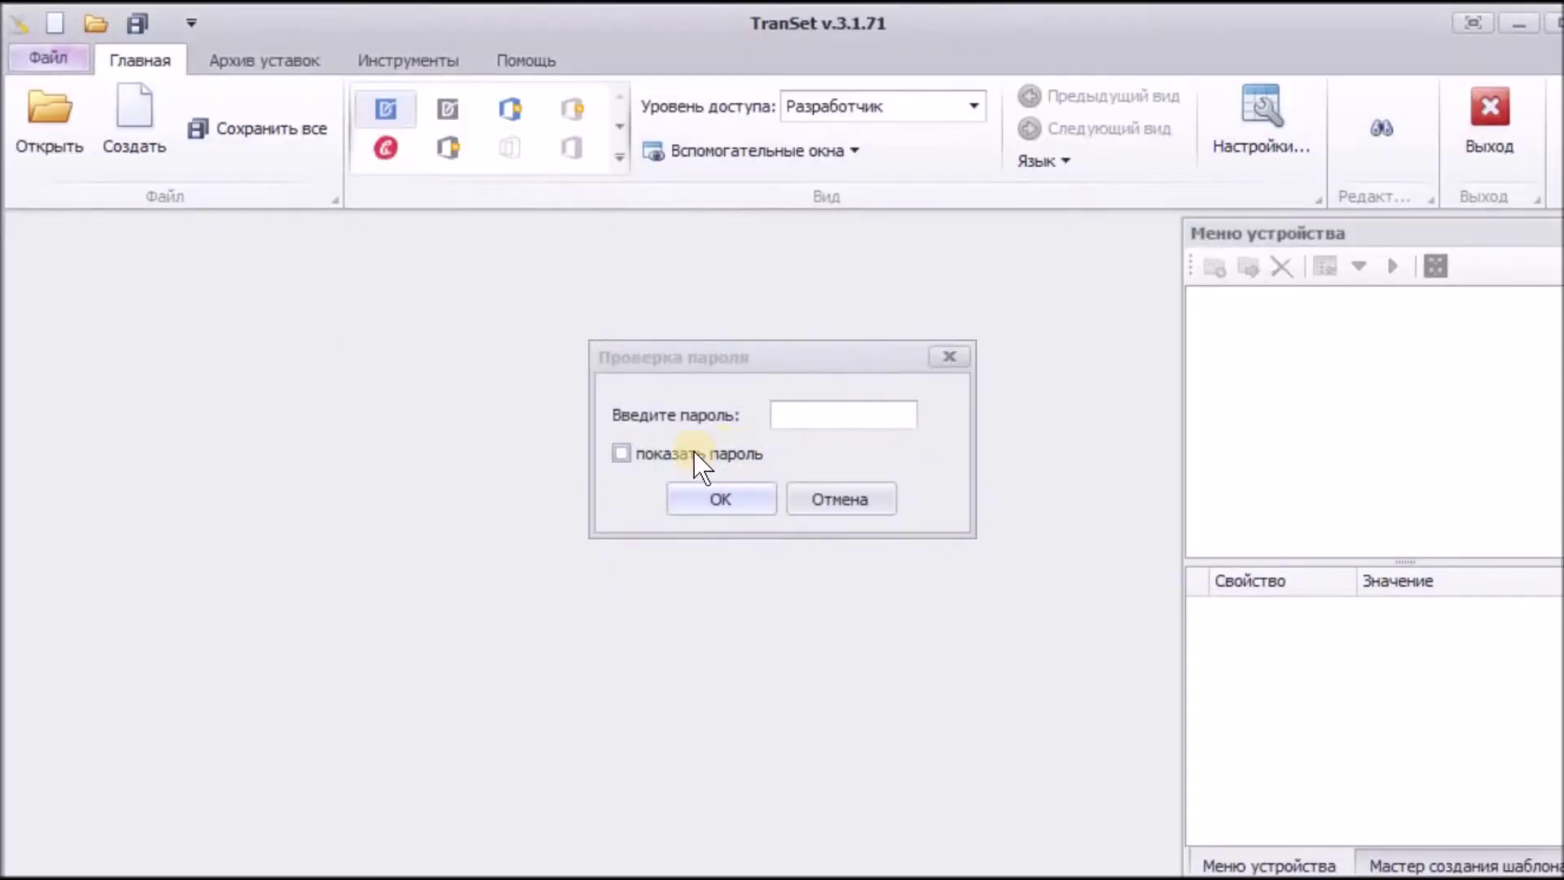
Step: Unlock TranSet by entering the program password with 'показать пароль' ticked
left_click(694, 447)
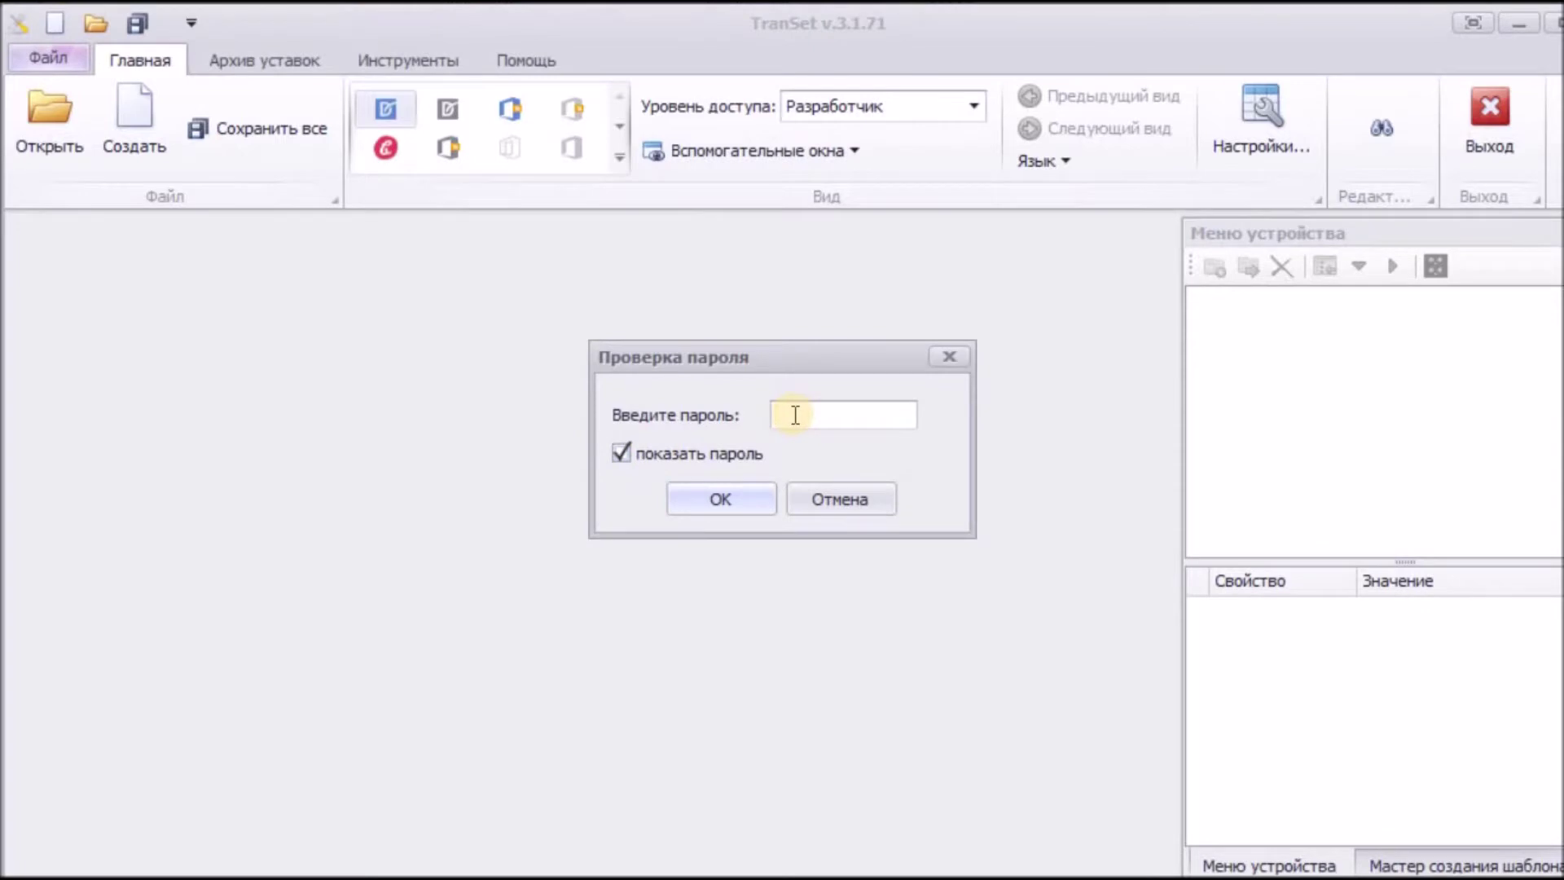
left_click(738, 496)
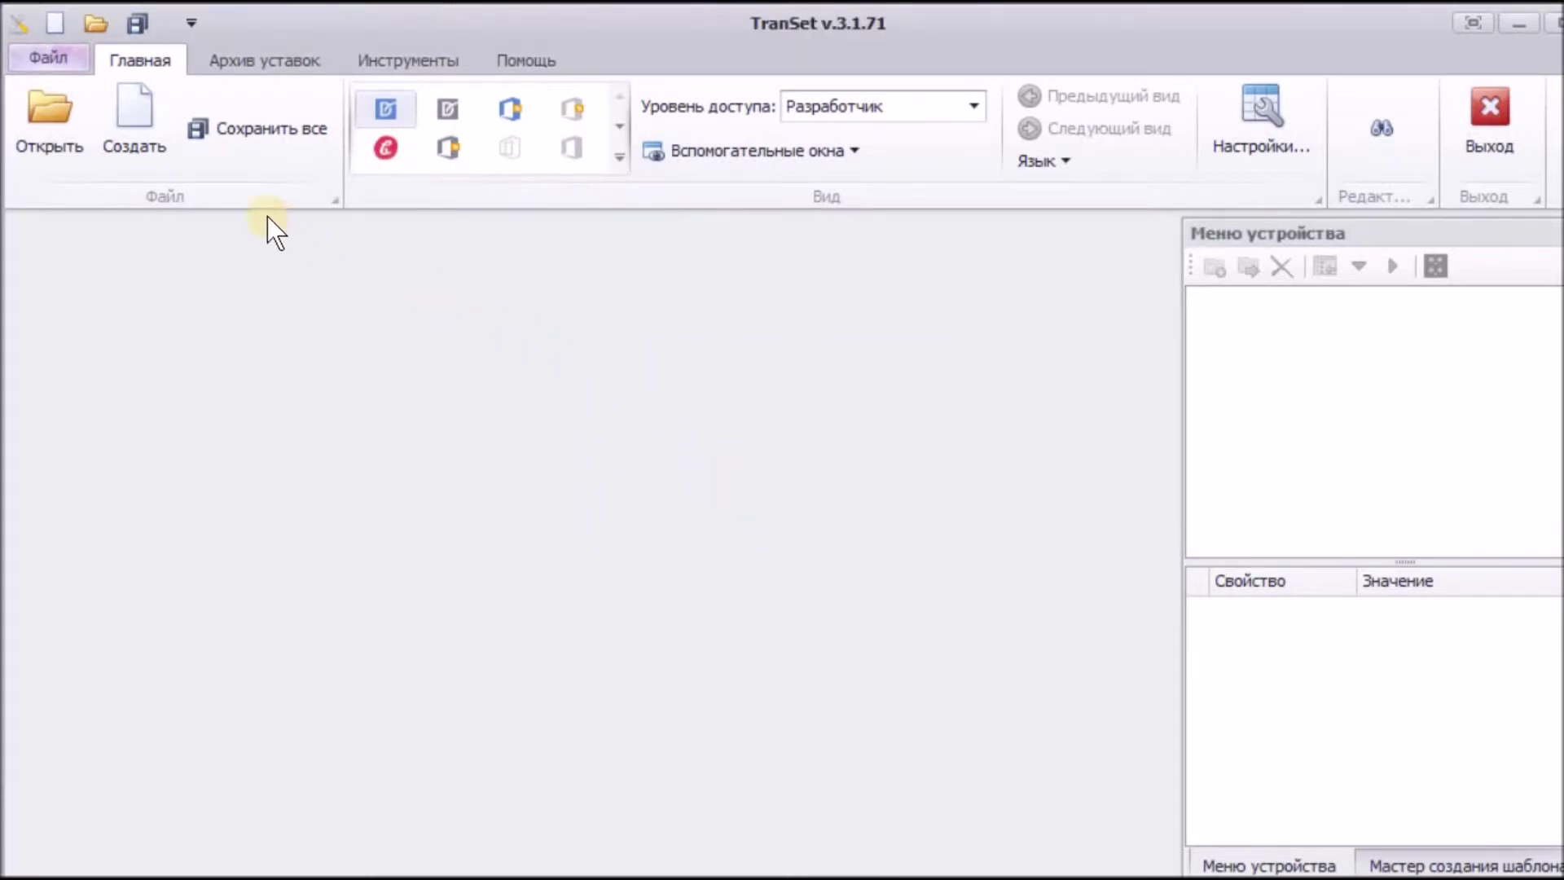
Step: Create a new МТЗ protection settings file, «Файл уставок 1.bin»
left_click(129, 118)
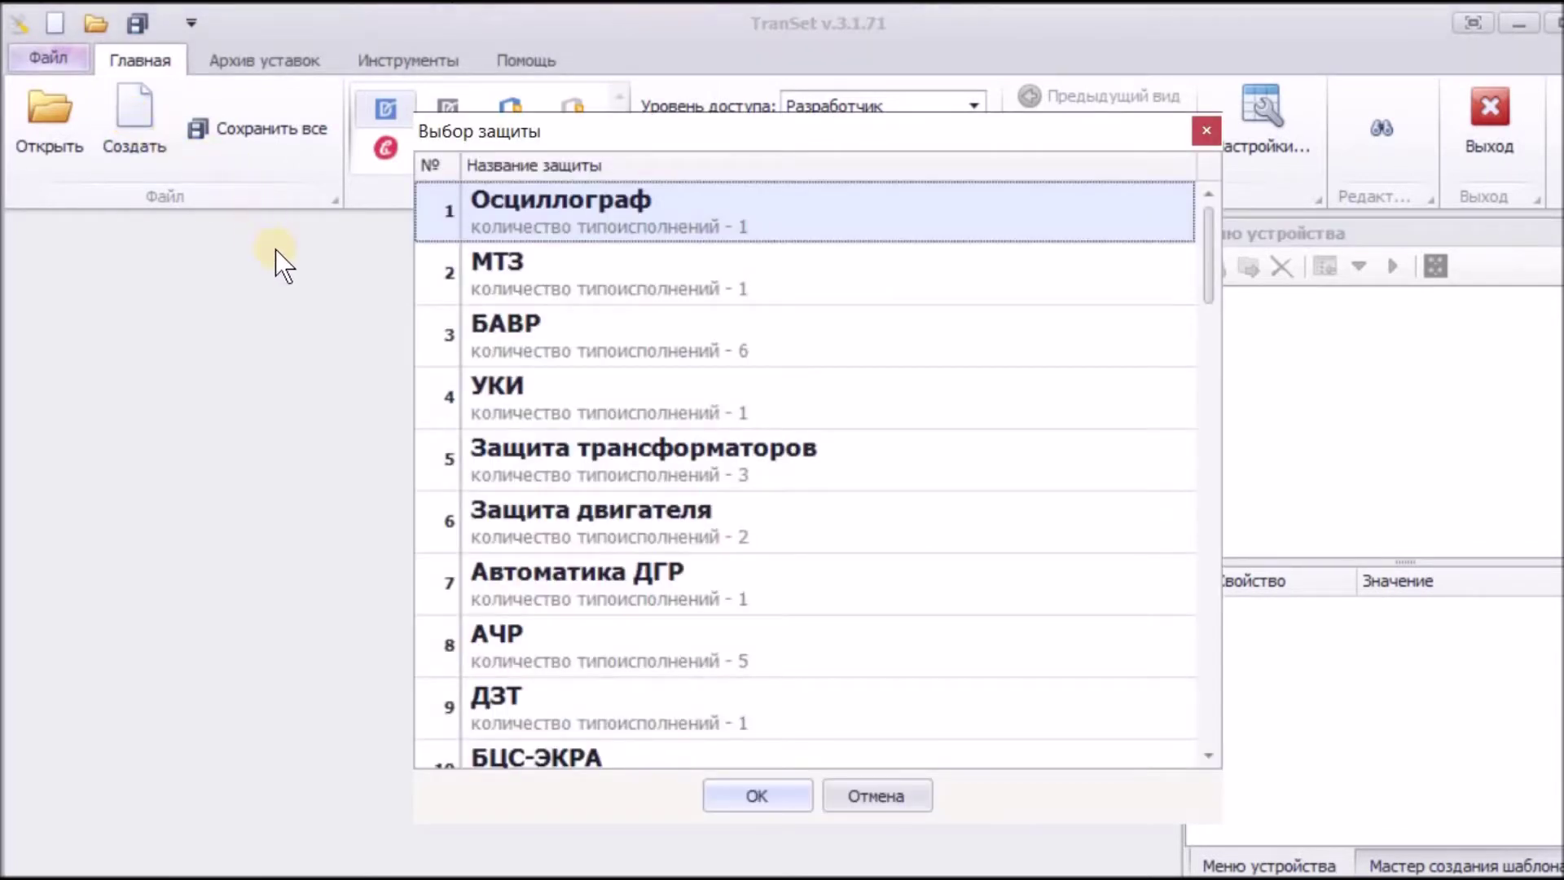
left_click(517, 285)
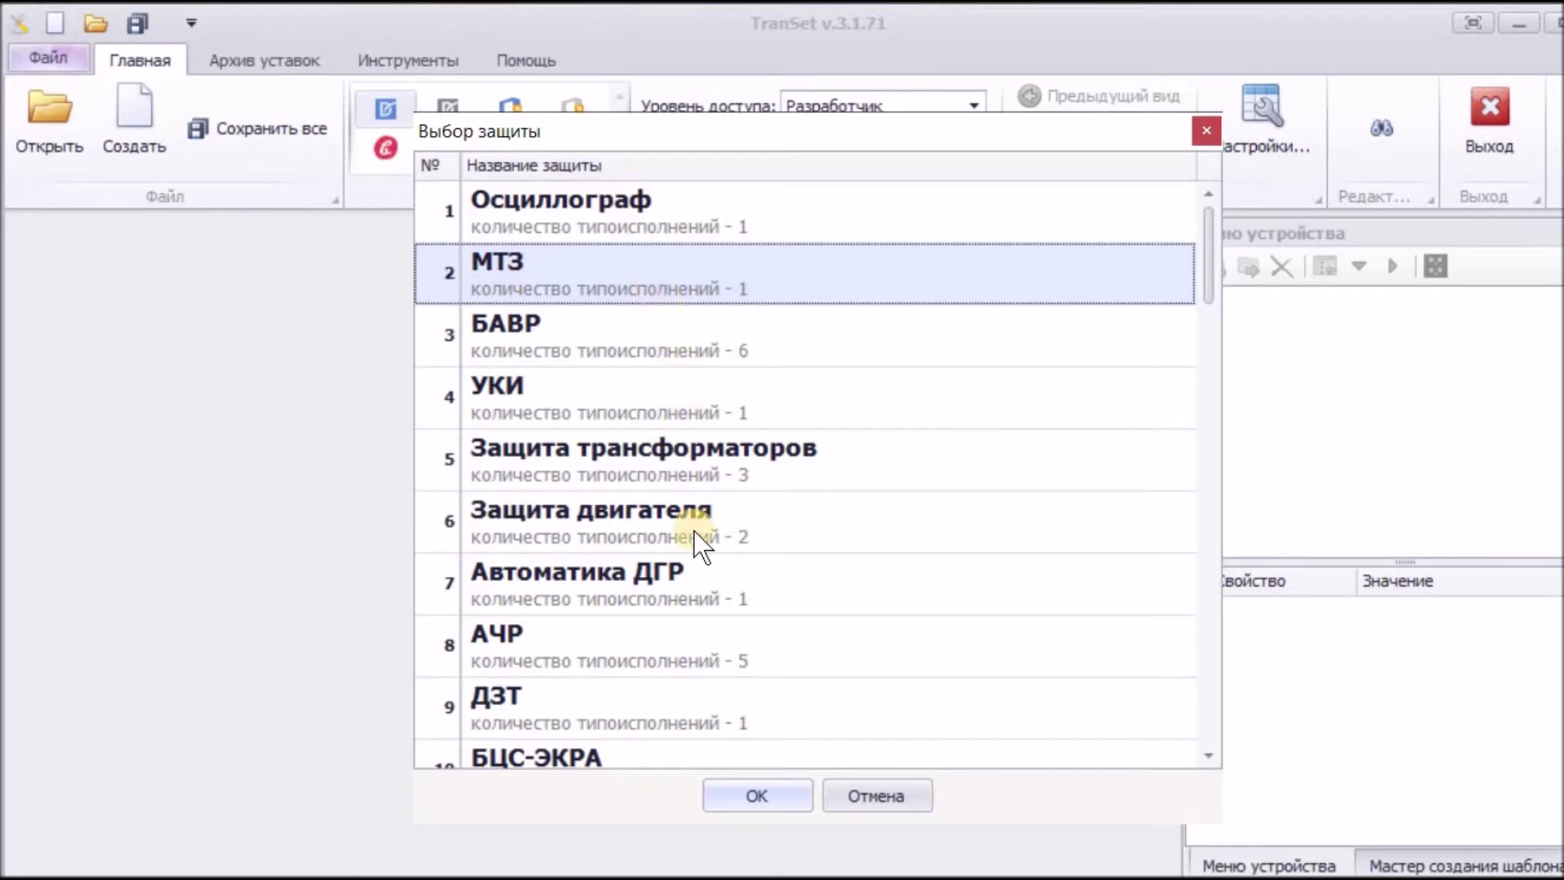
left_click(743, 794)
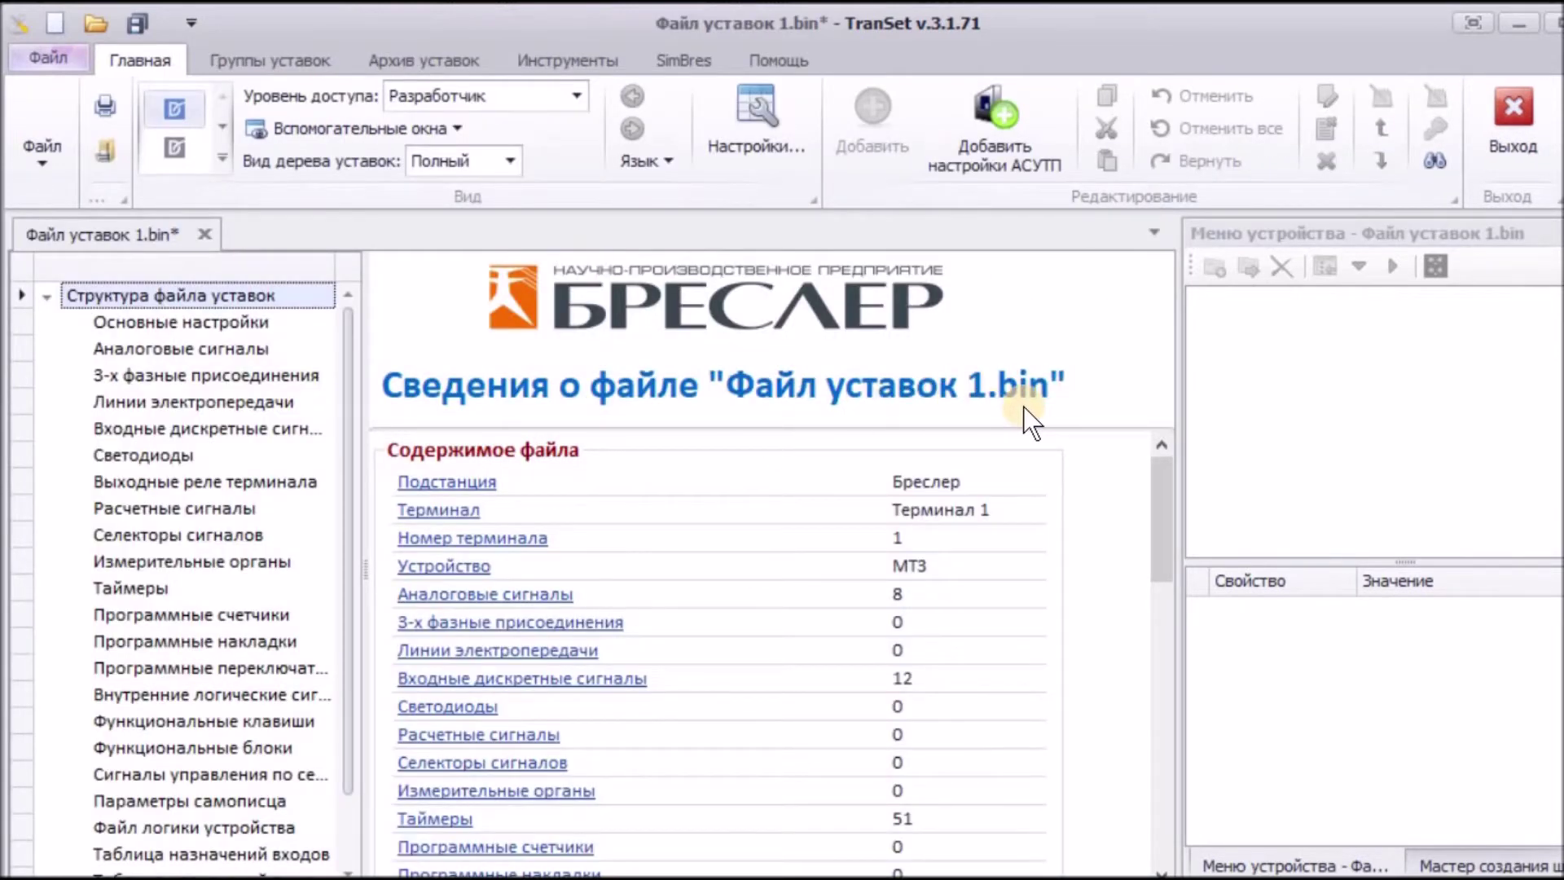
Step: Under Настройки связи > Ethernet, set MAC1 способ получения to Автоматически
scroll(540, 603, "down", 1)
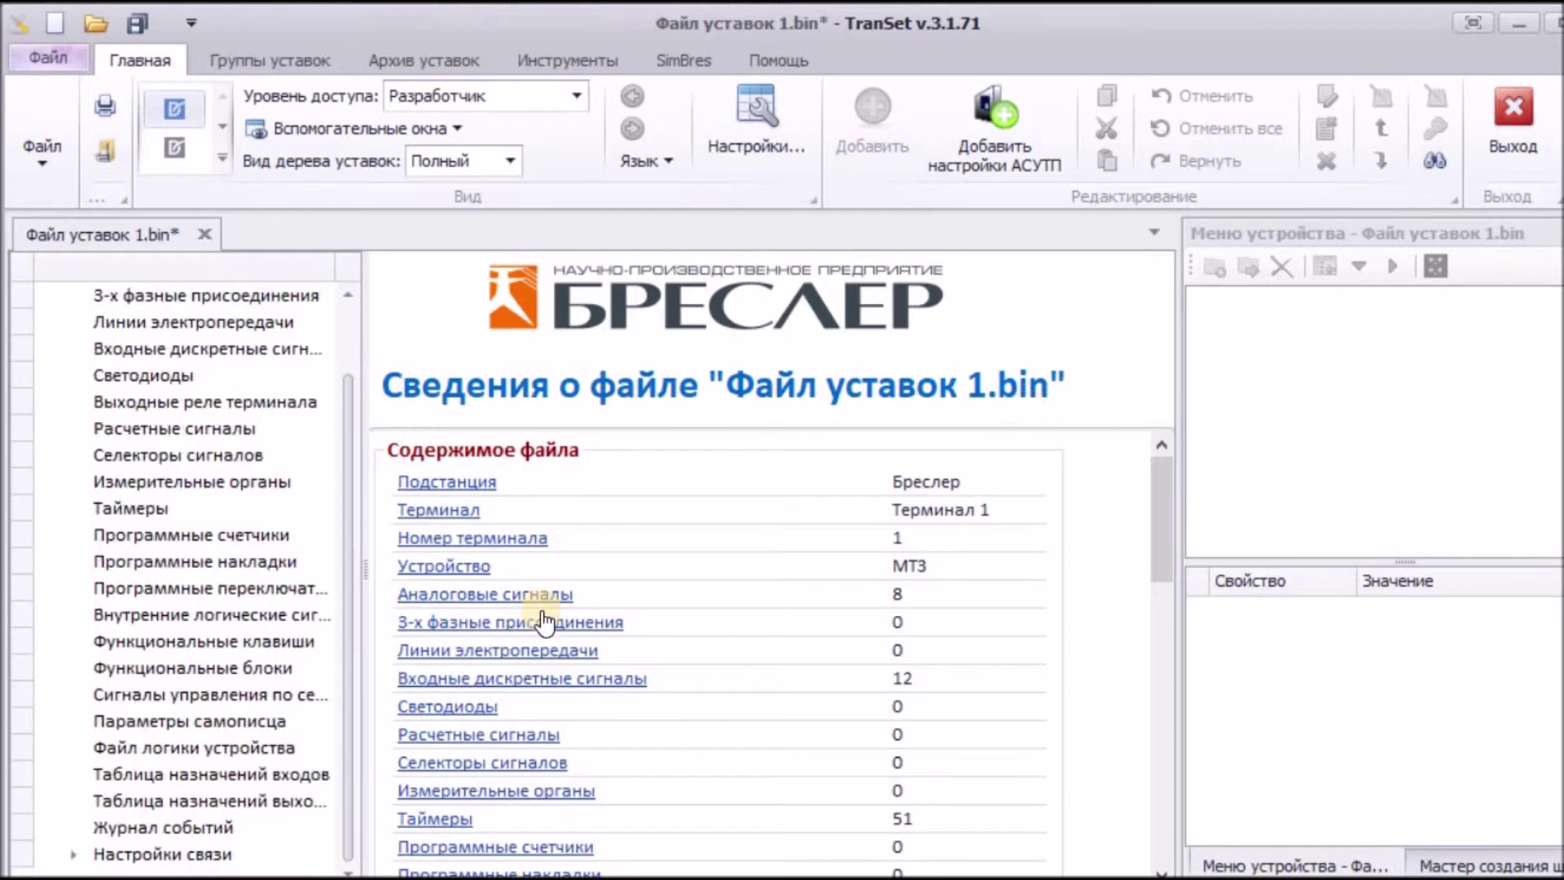
left_click(70, 855)
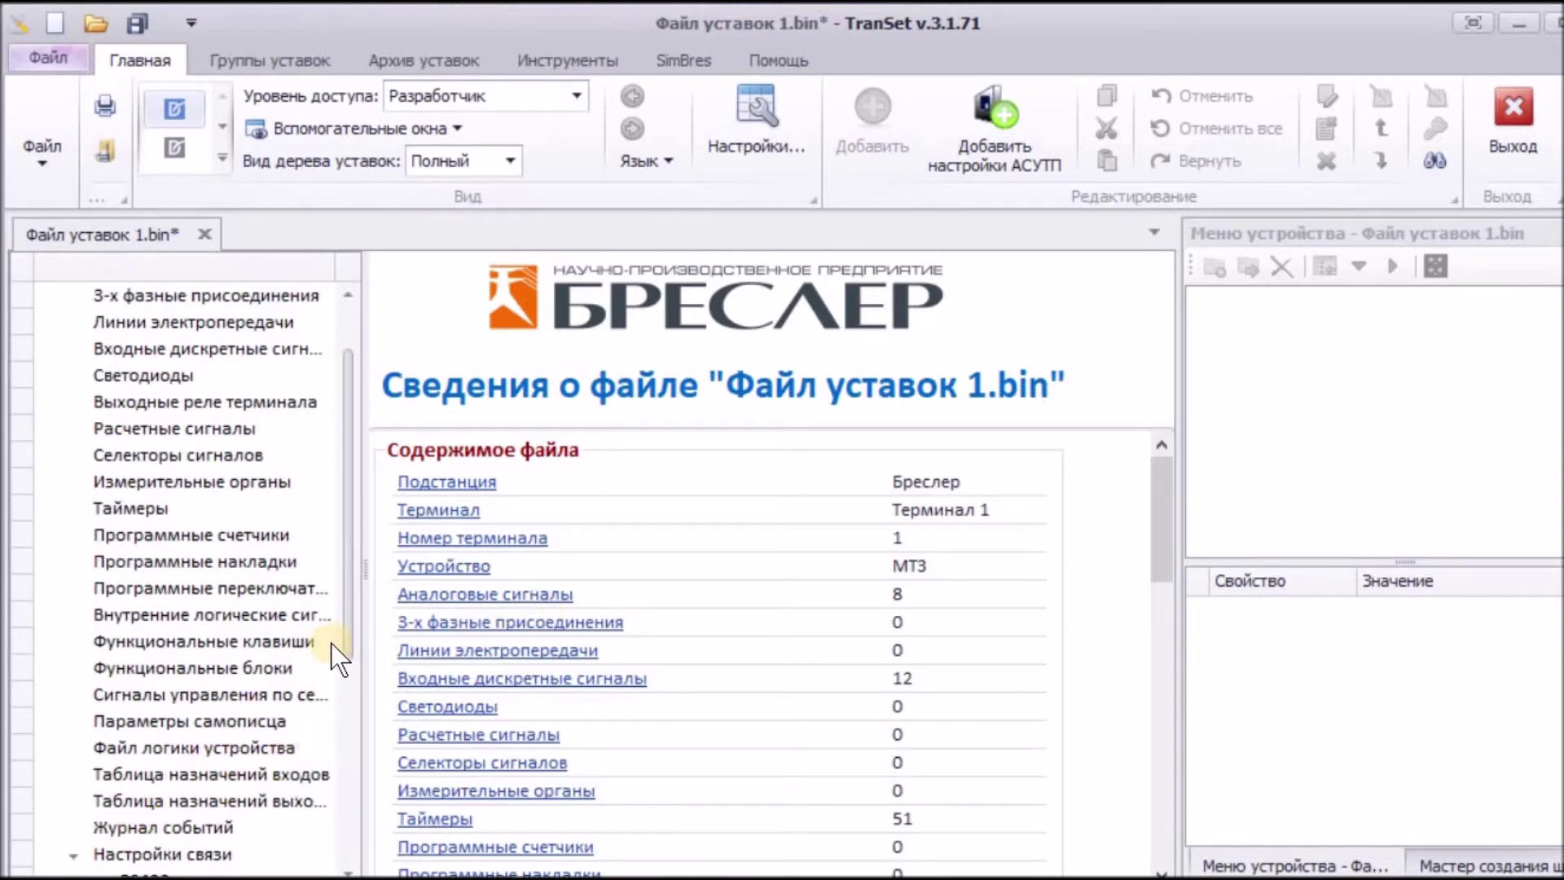
left_click_drag(347, 628, 341, 761)
left_click(158, 666)
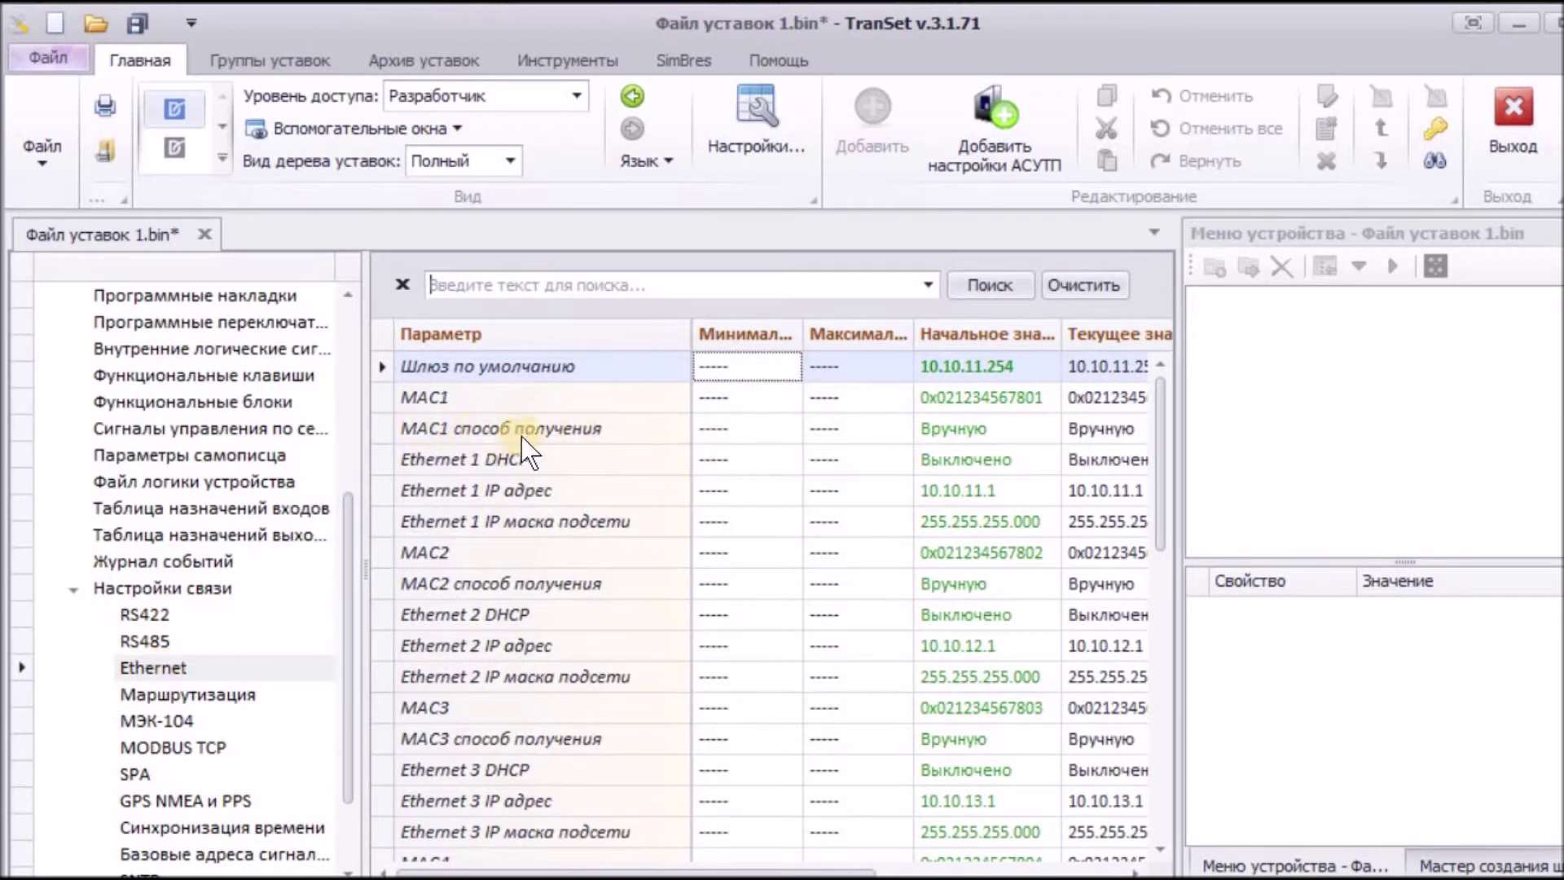
left_click(1104, 428)
left_click(1099, 432)
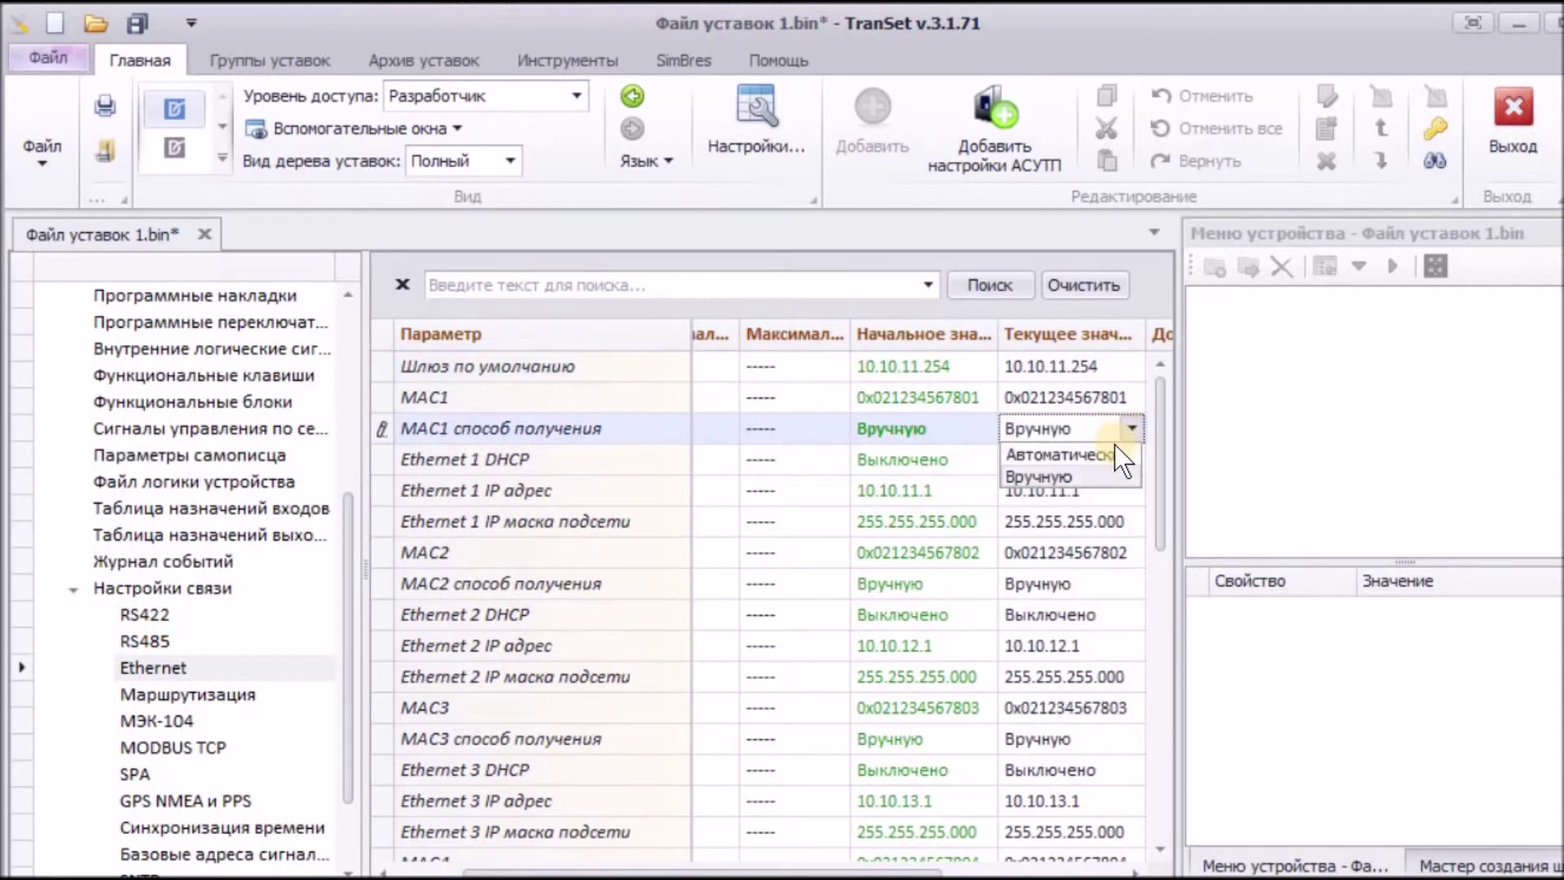
left_click(1109, 452)
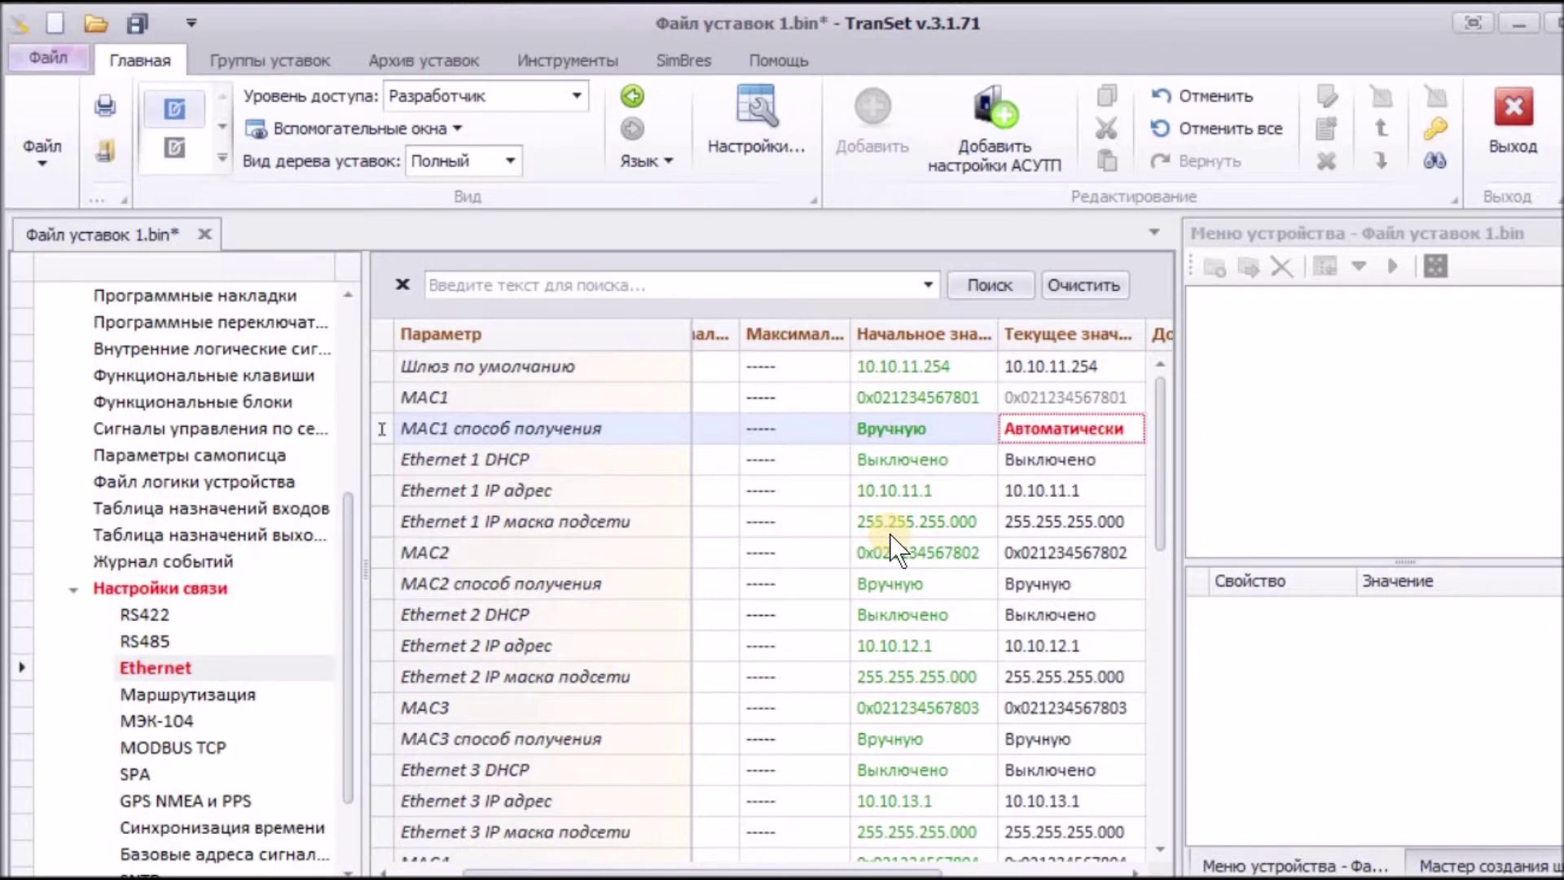
Step: Change the Ethernet1-Ethernet2 link mode from Eth1, Eth2 to PRP
scroll(889, 534, "down", 3)
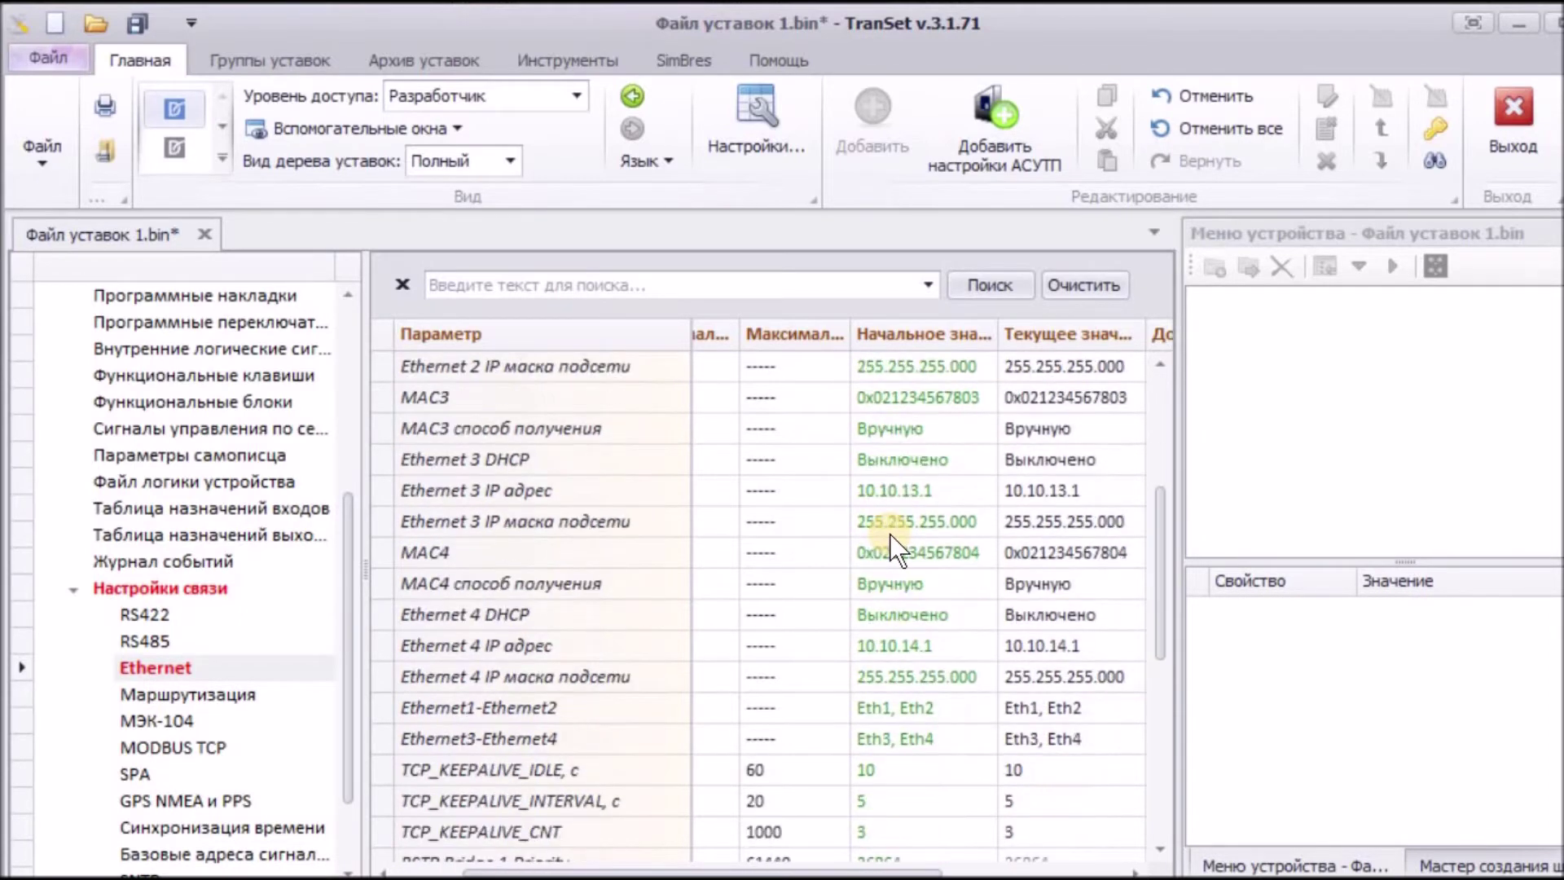
left_click(1049, 710)
left_click(1124, 710)
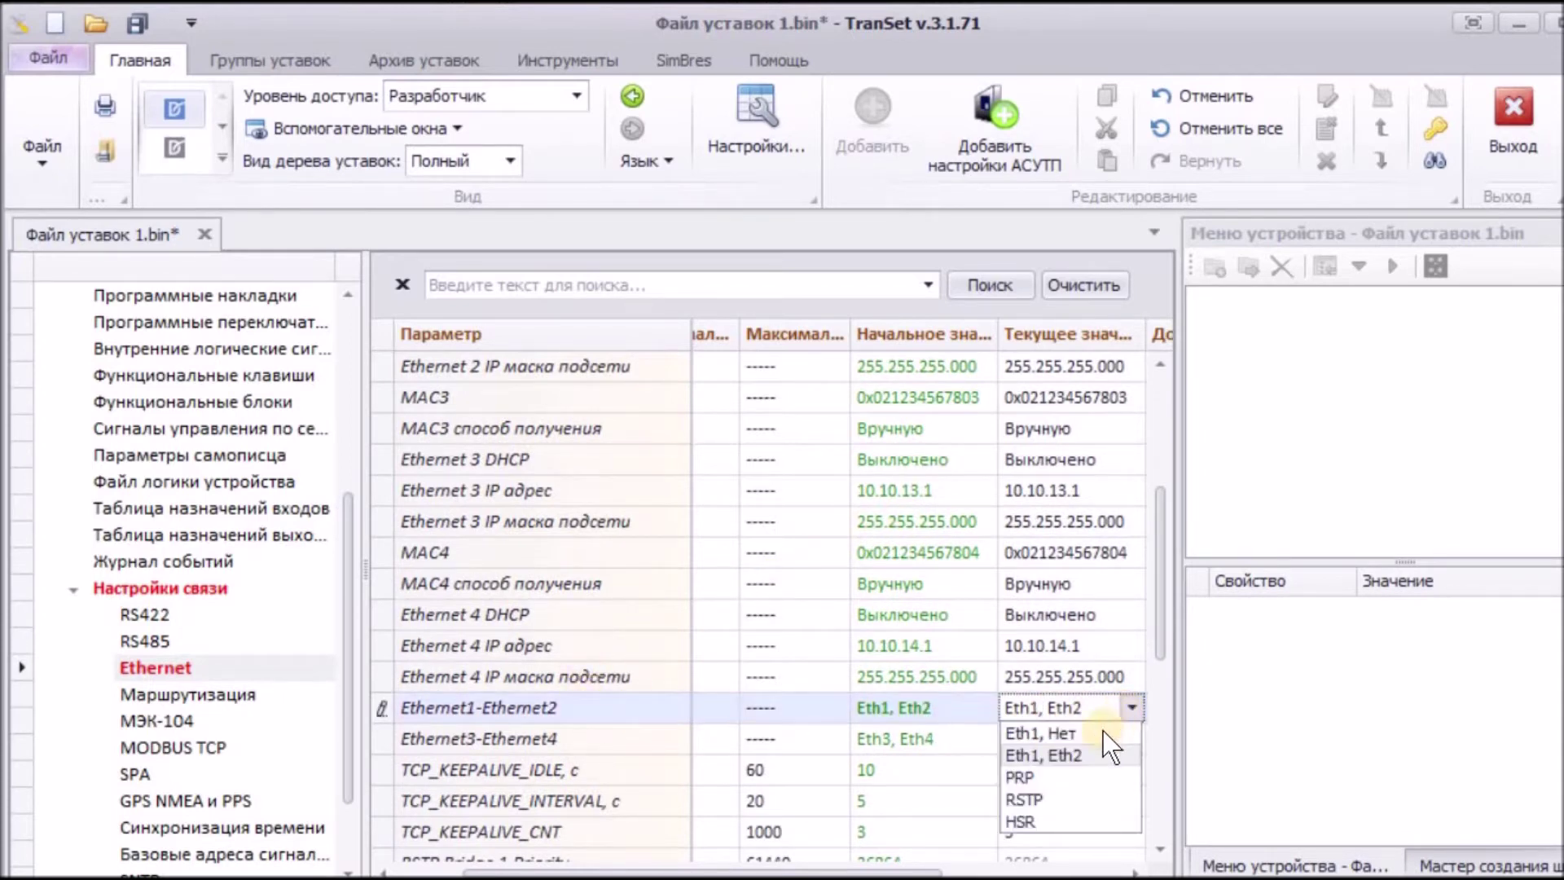
left_click(1035, 780)
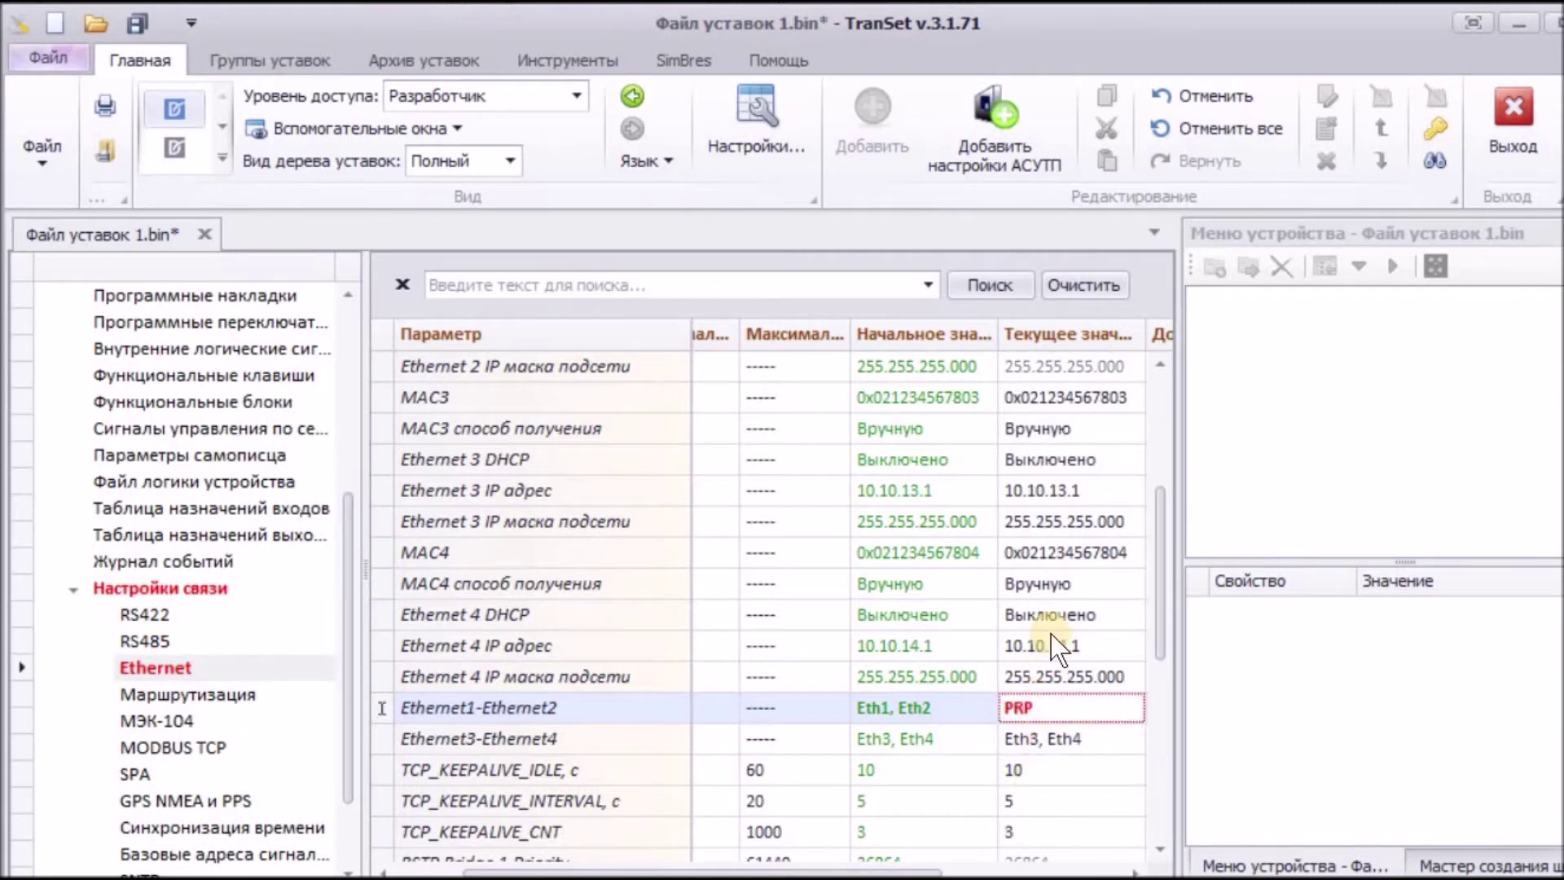
left_click_drag(348, 550, 353, 688)
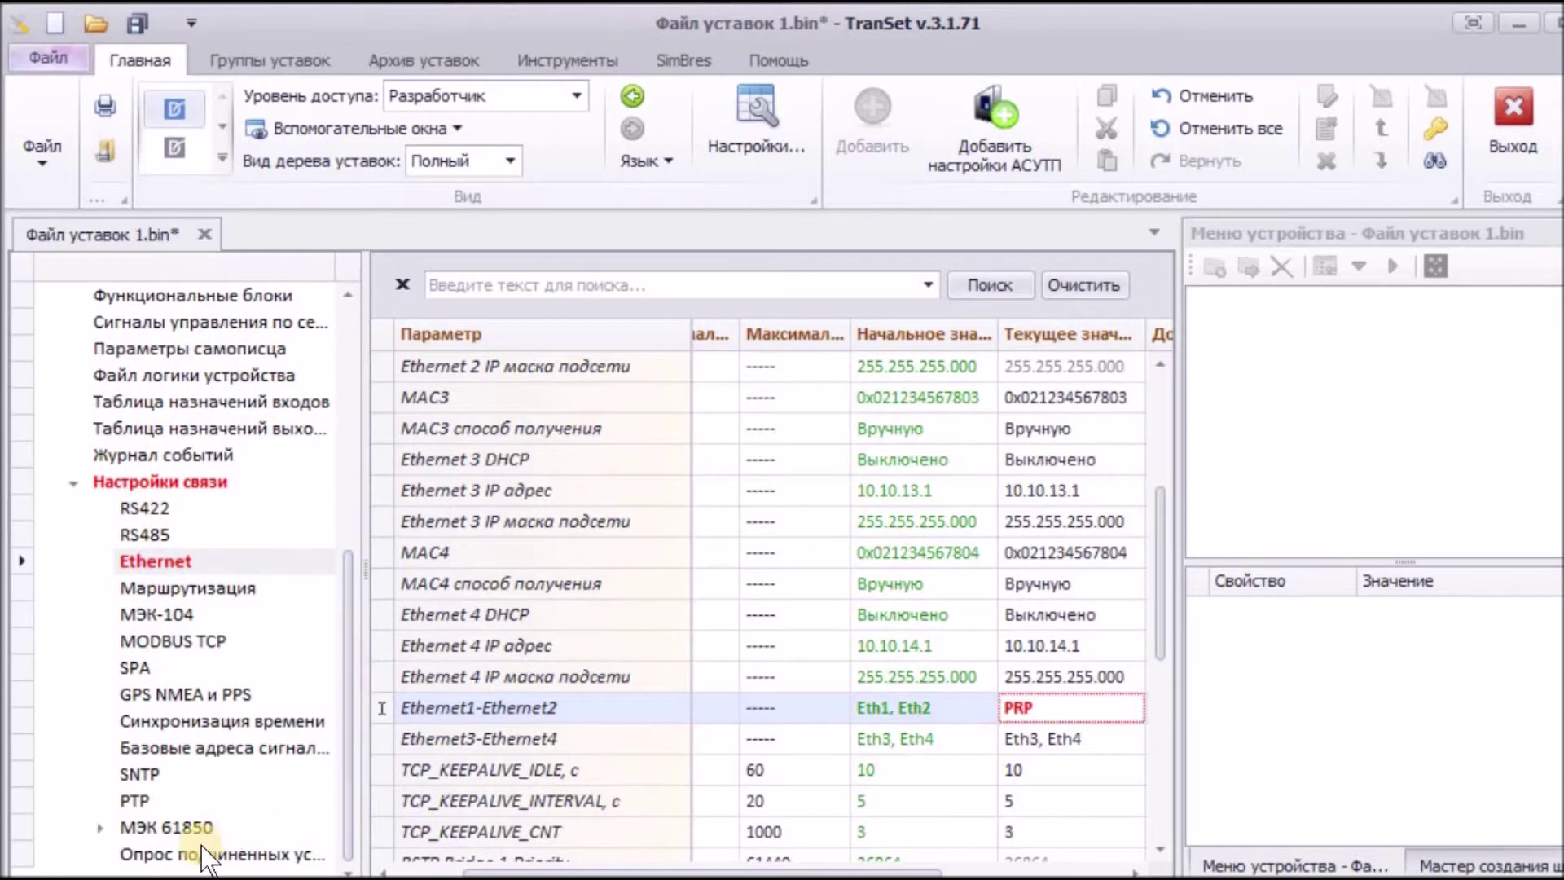
Step: In МЭК 61850, set Работа МЭК 61850, Работа GOOSE and protocol log recording to Включено
left_click(100, 827)
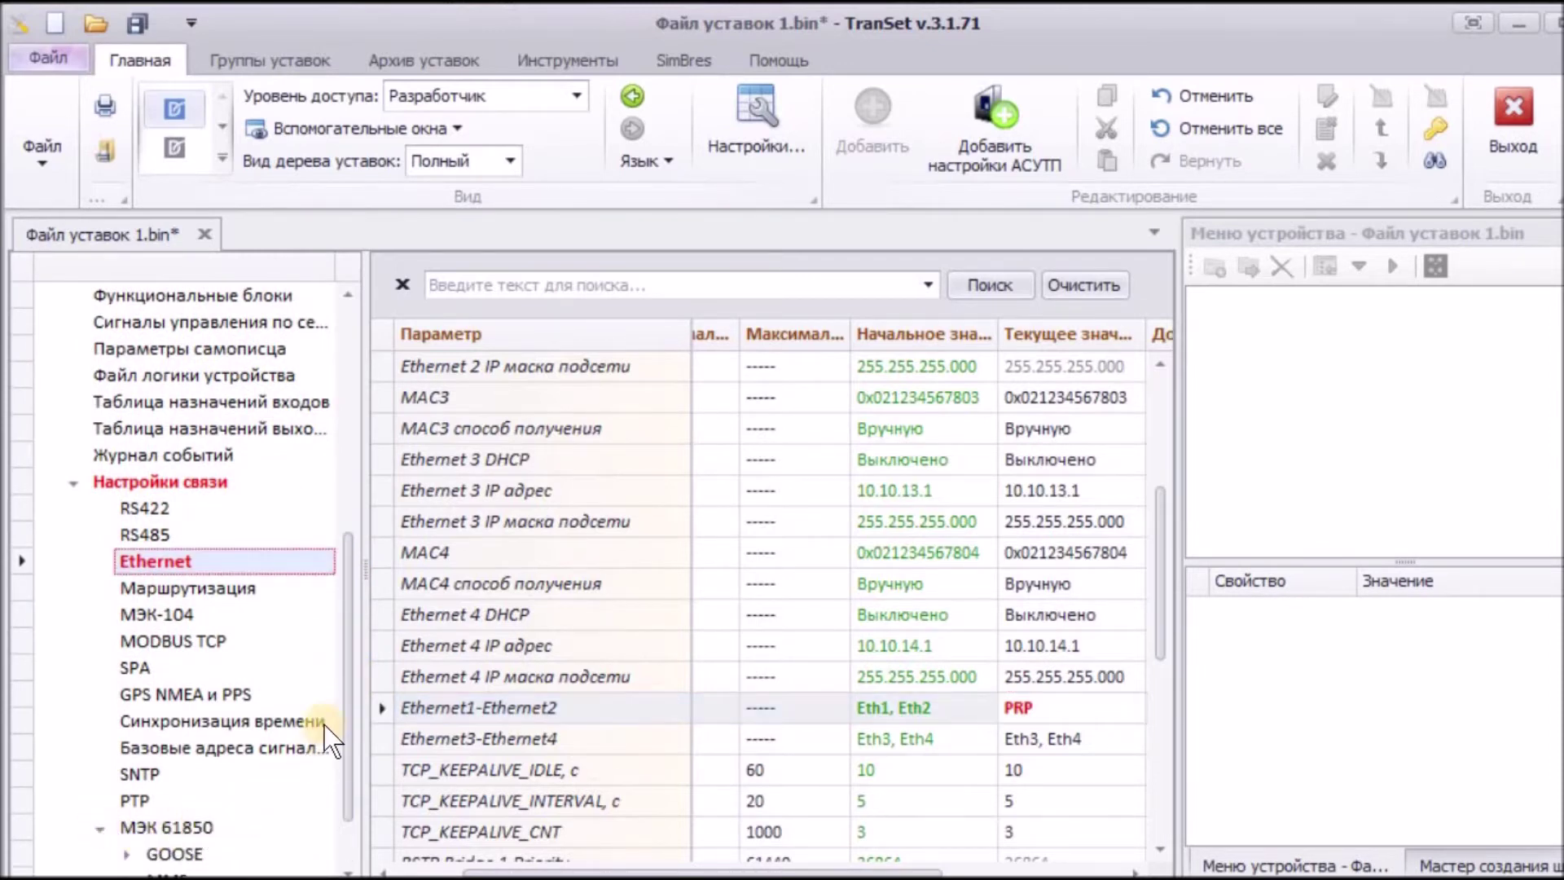
scroll(347, 728, "down", 1)
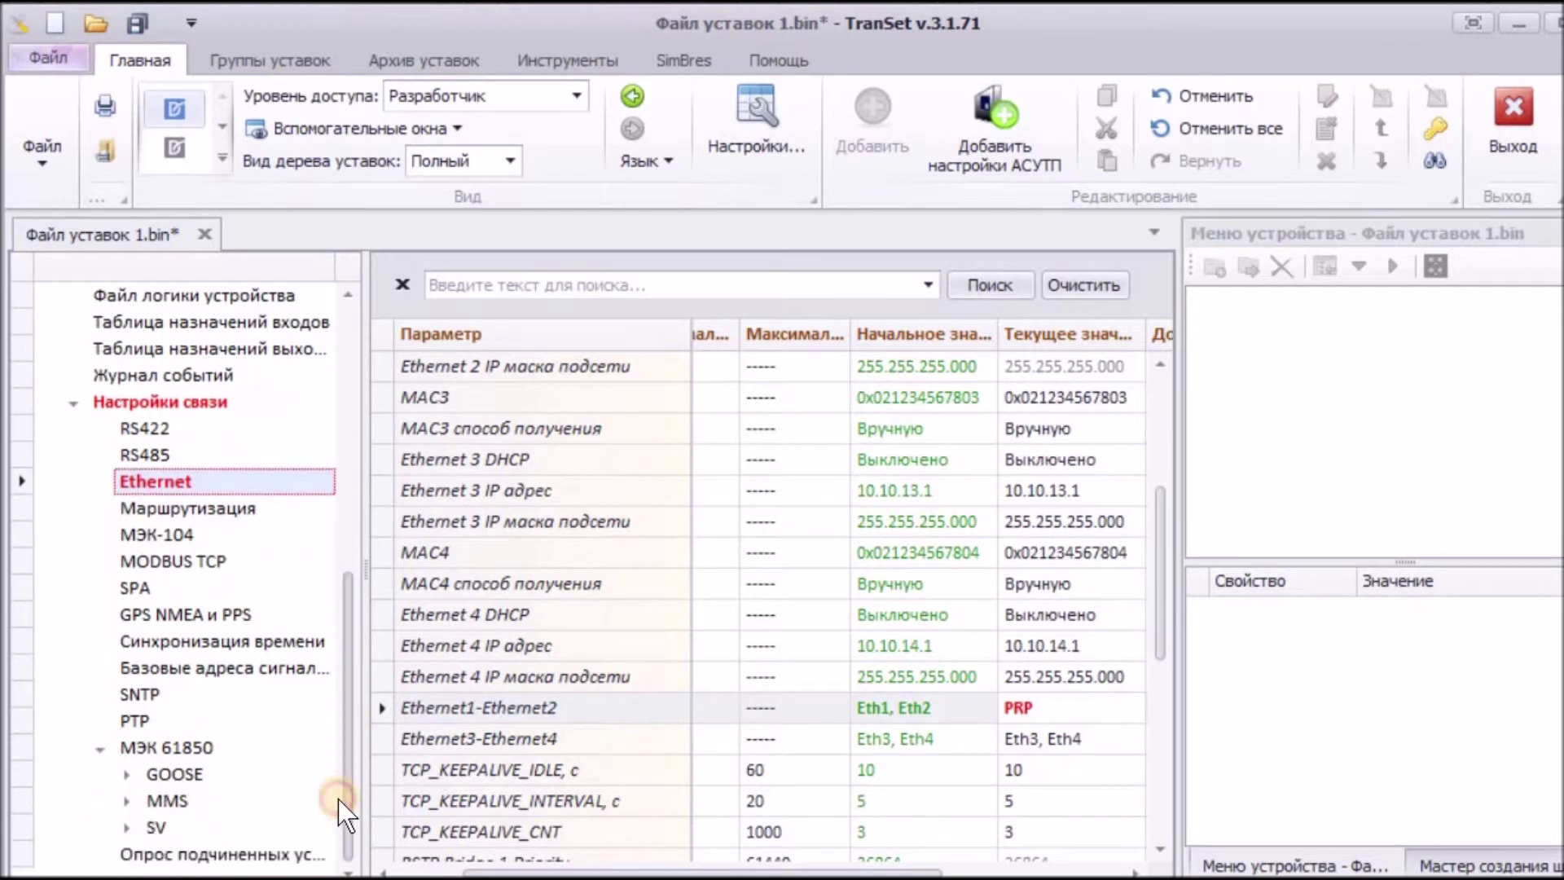
left_click(179, 748)
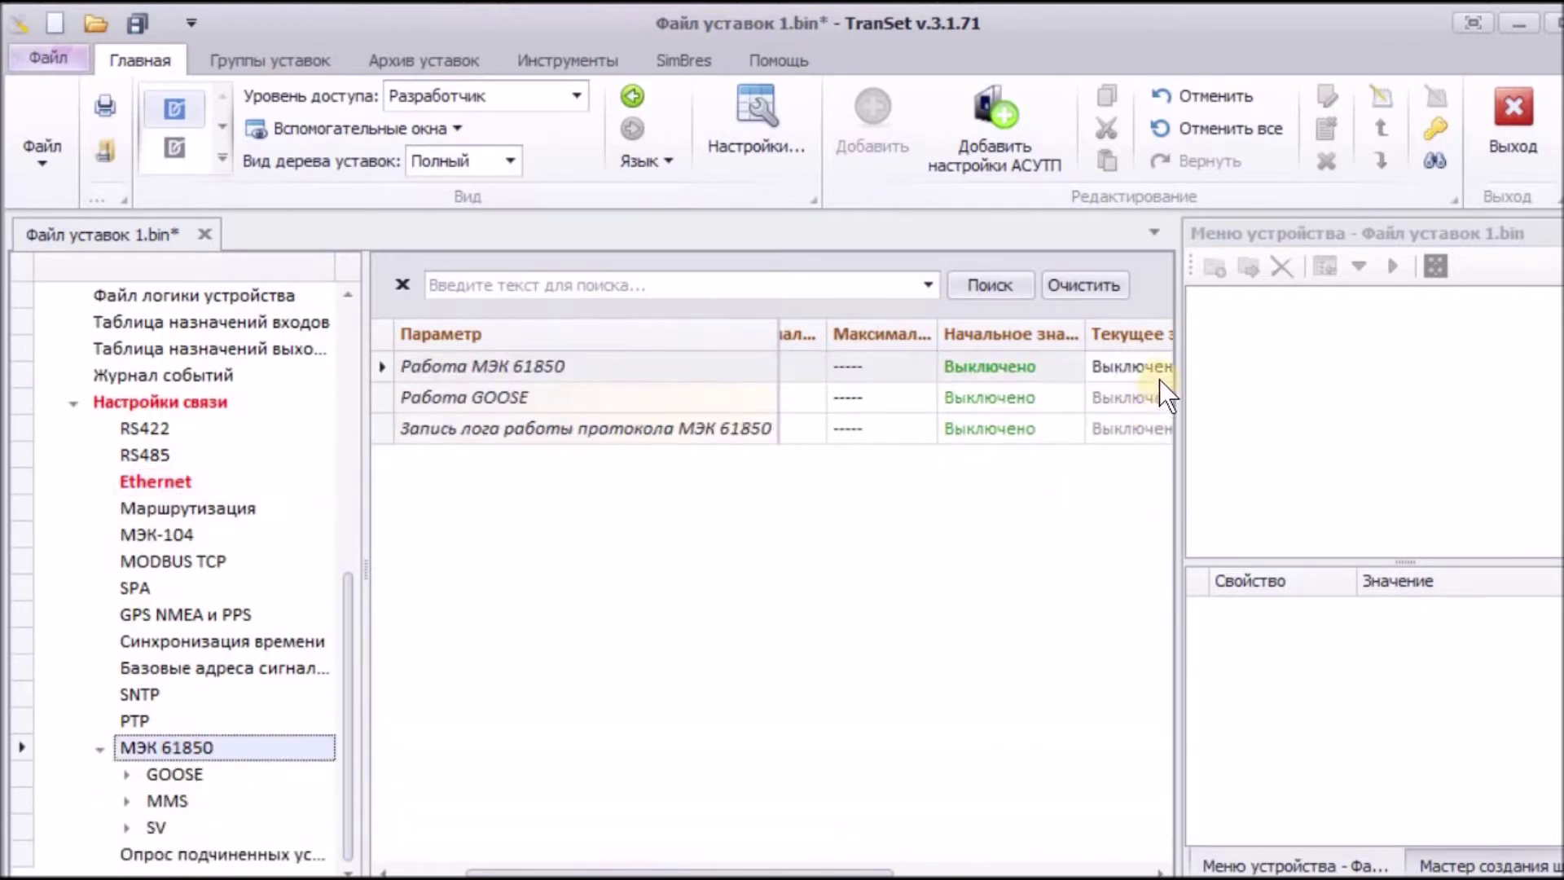
left_click(1136, 368)
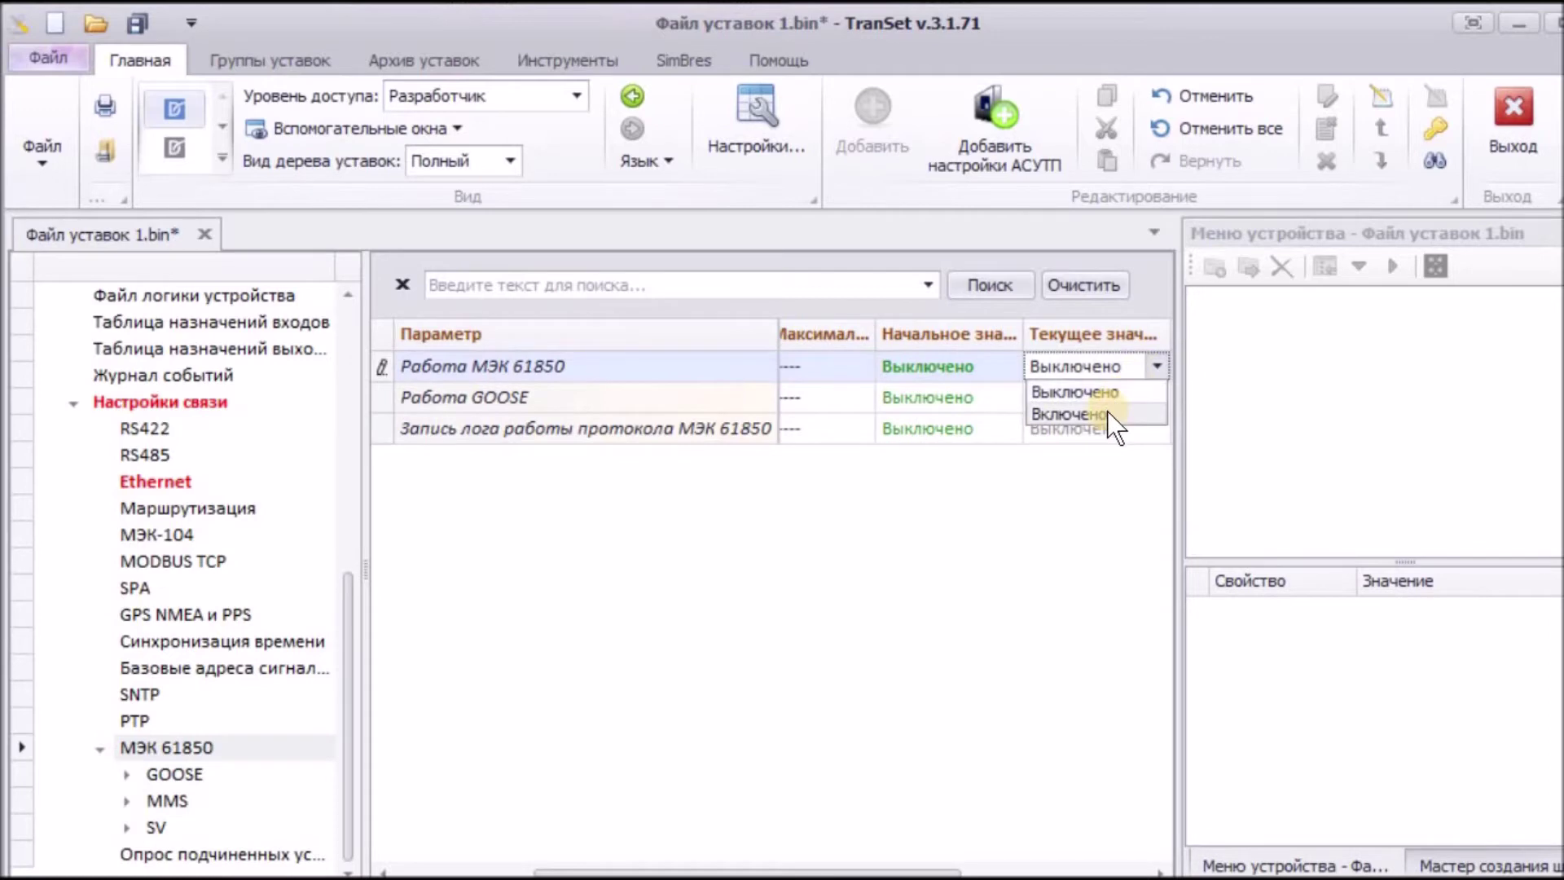
left_click(1107, 412)
left_click(1127, 400)
left_click(1146, 398)
left_click(1098, 443)
left_click(1137, 430)
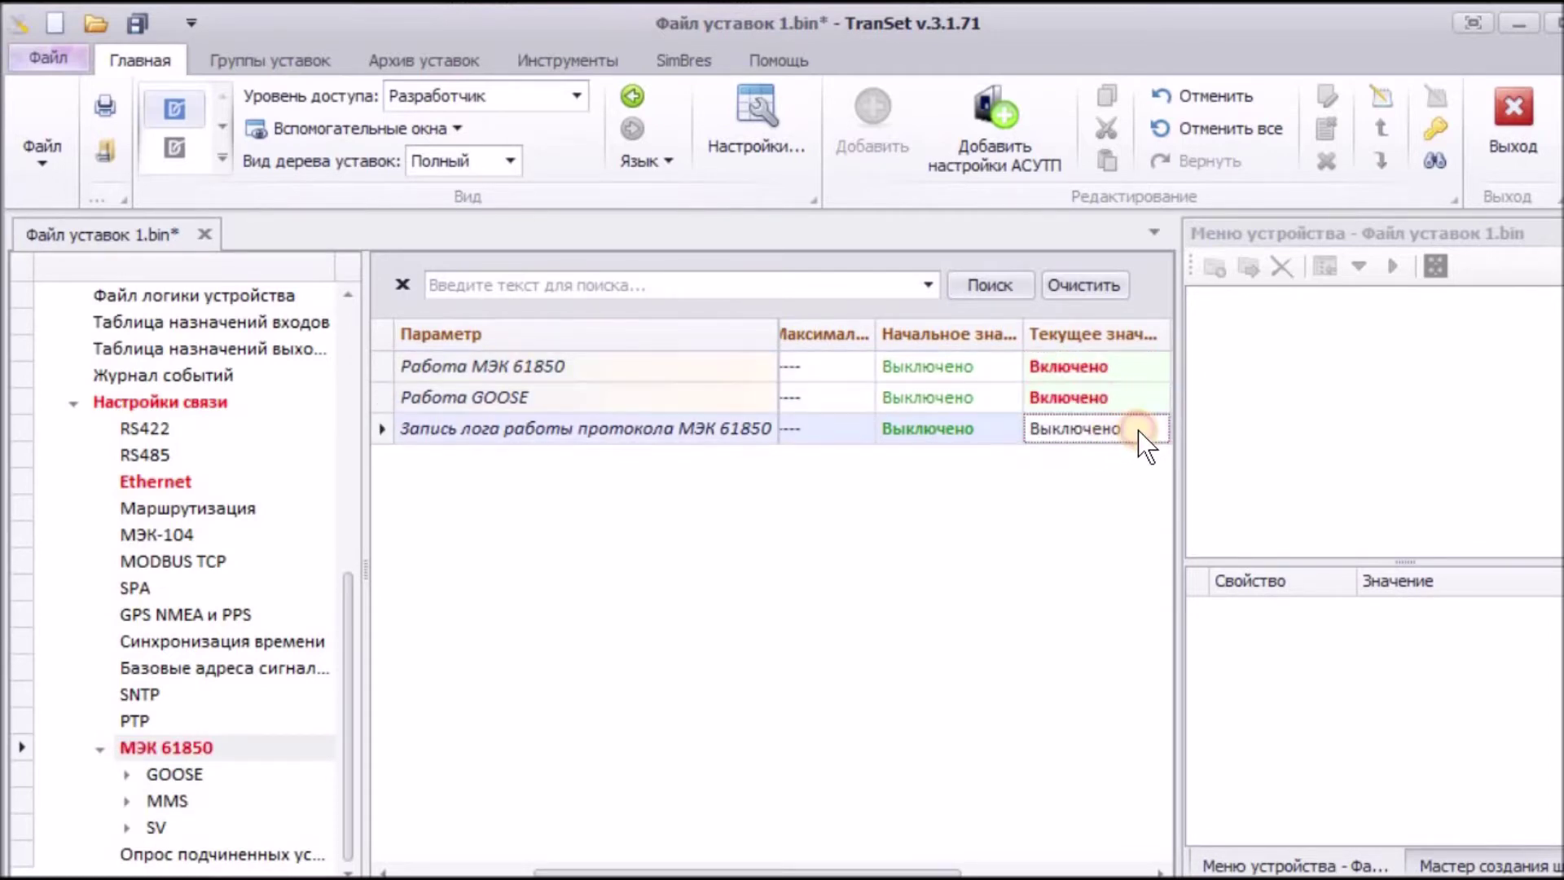
left_click(1140, 430)
left_click(1112, 479)
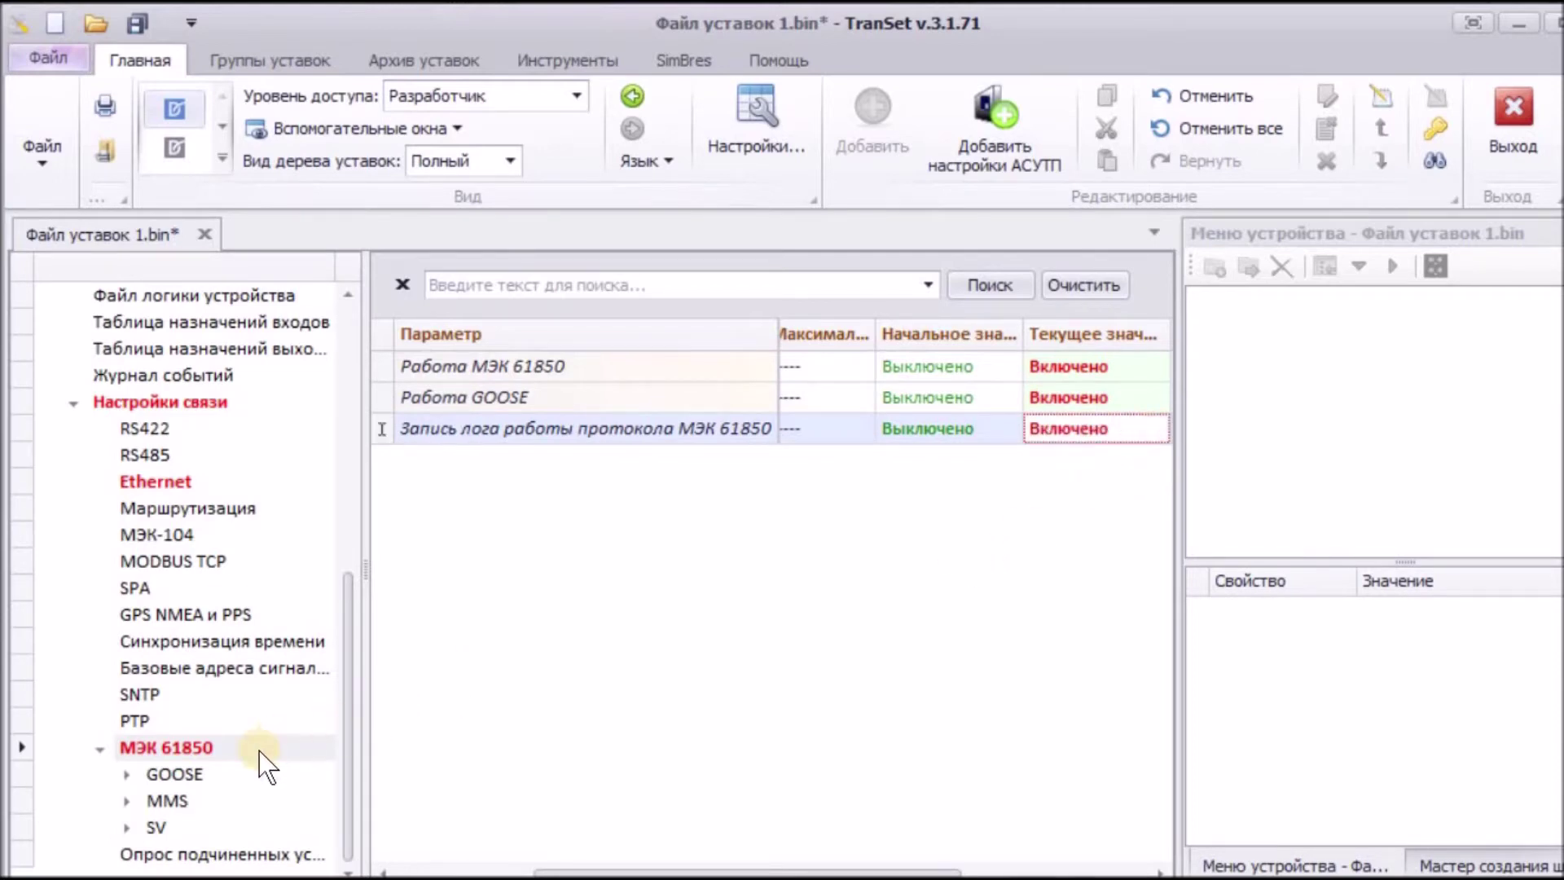
Step: Add 3 entries to GOOSE входящие двоичные, creating signals GI1, GI2 and GI3
left_click(128, 774)
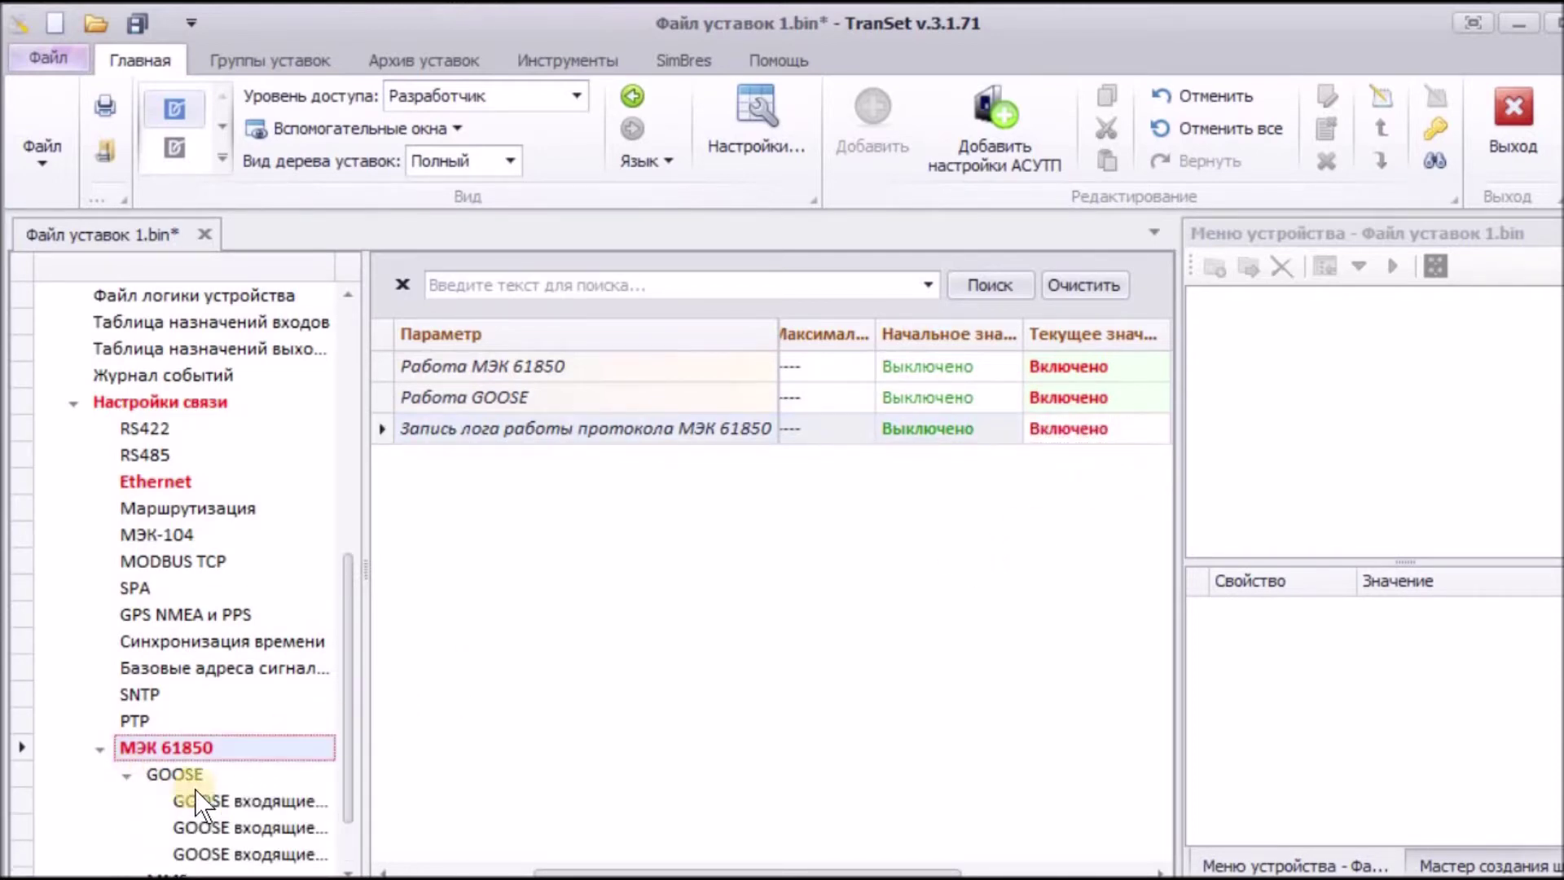
left_click_drag(364, 769, 569, 763)
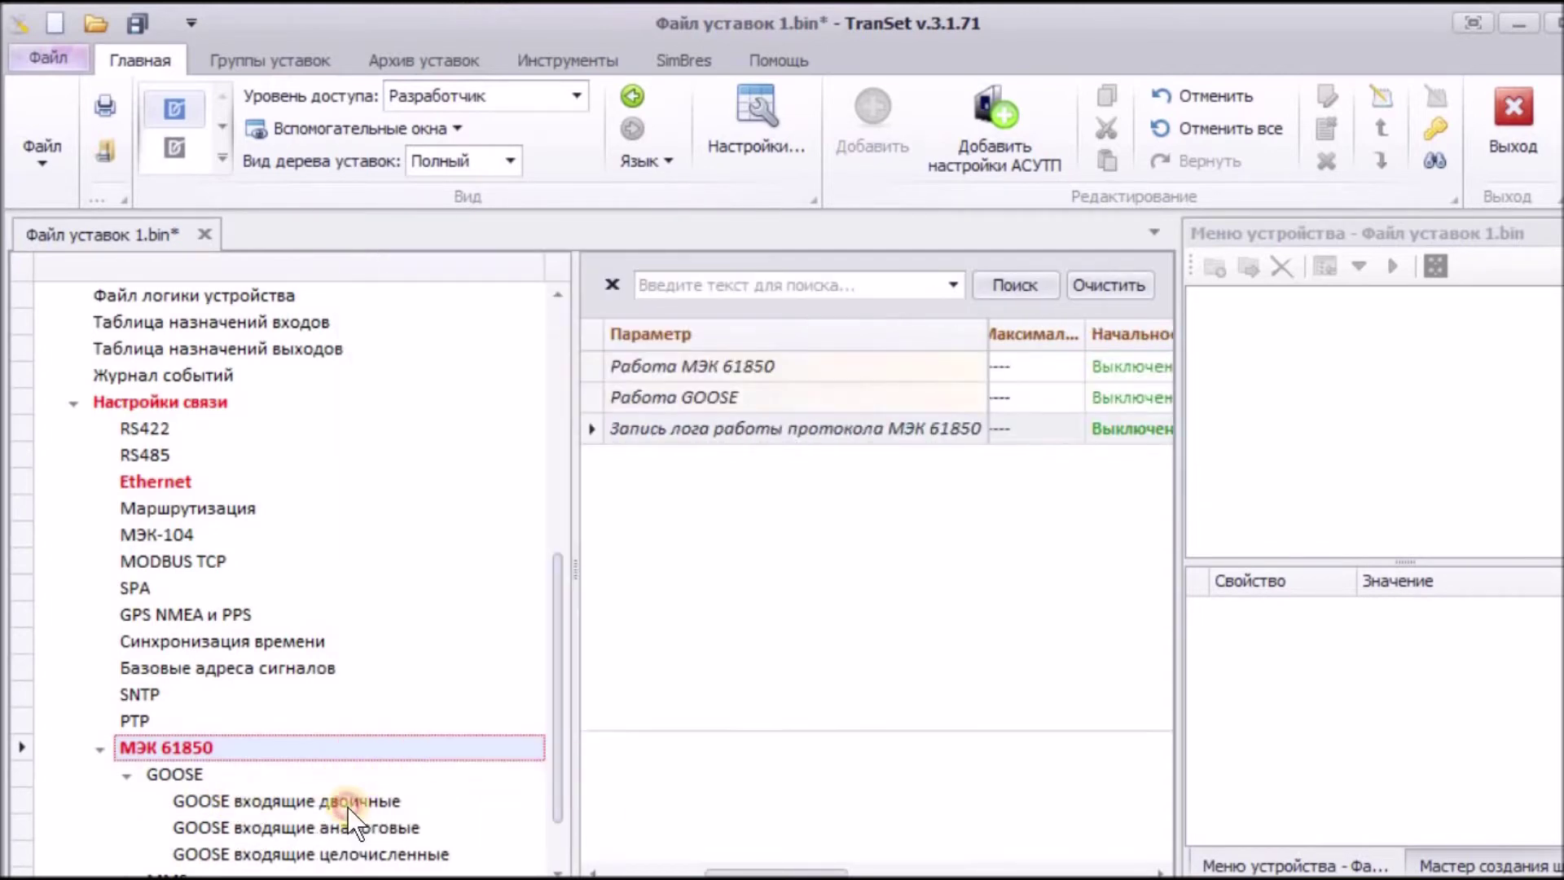
left_click(347, 808)
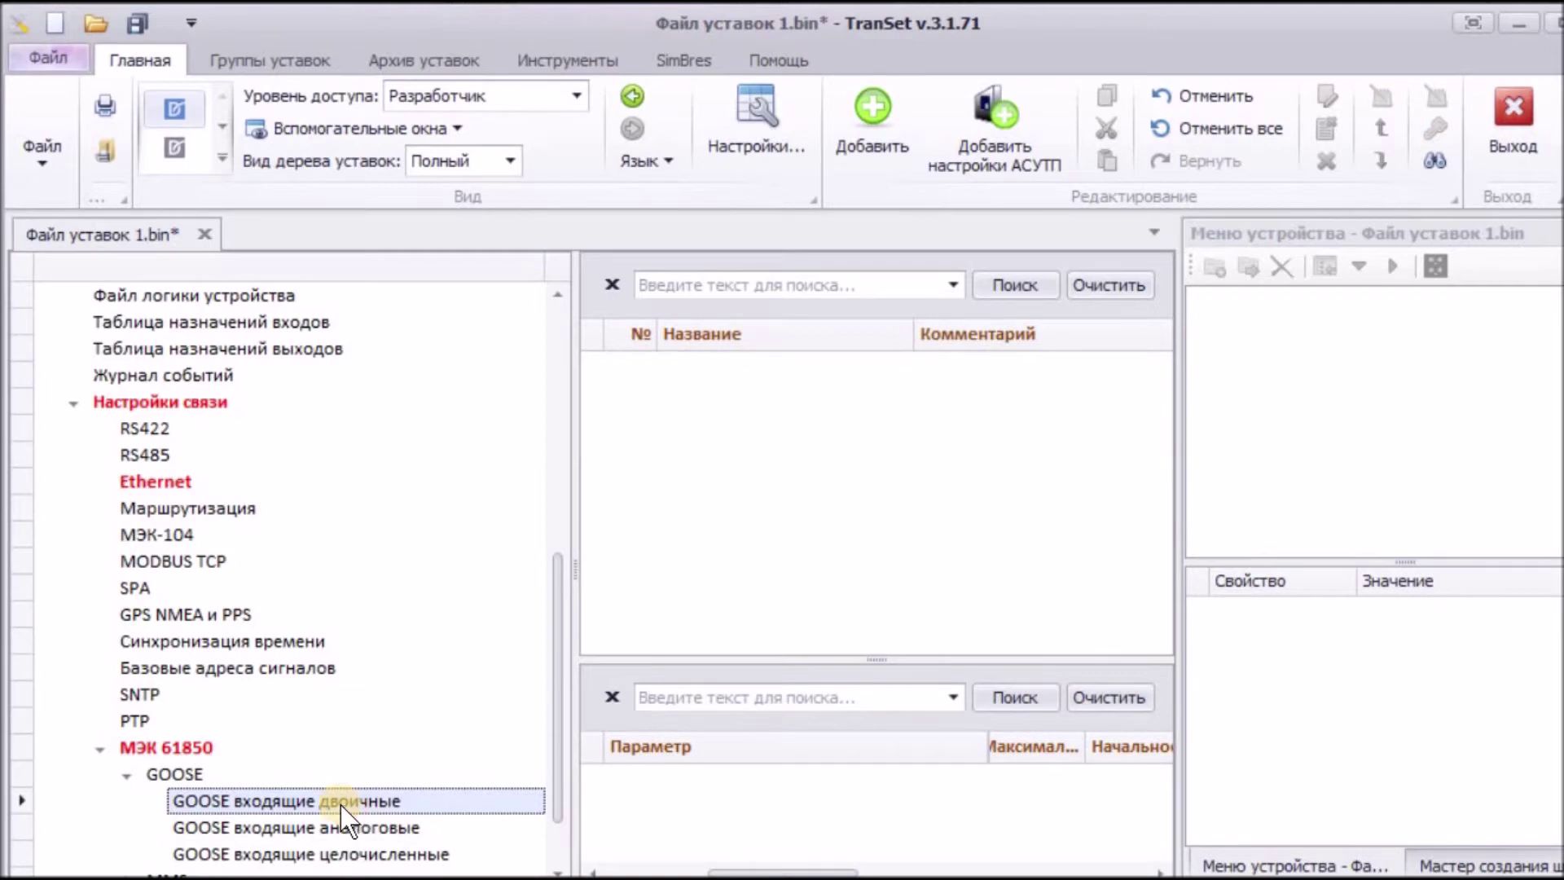
left_click(881, 131)
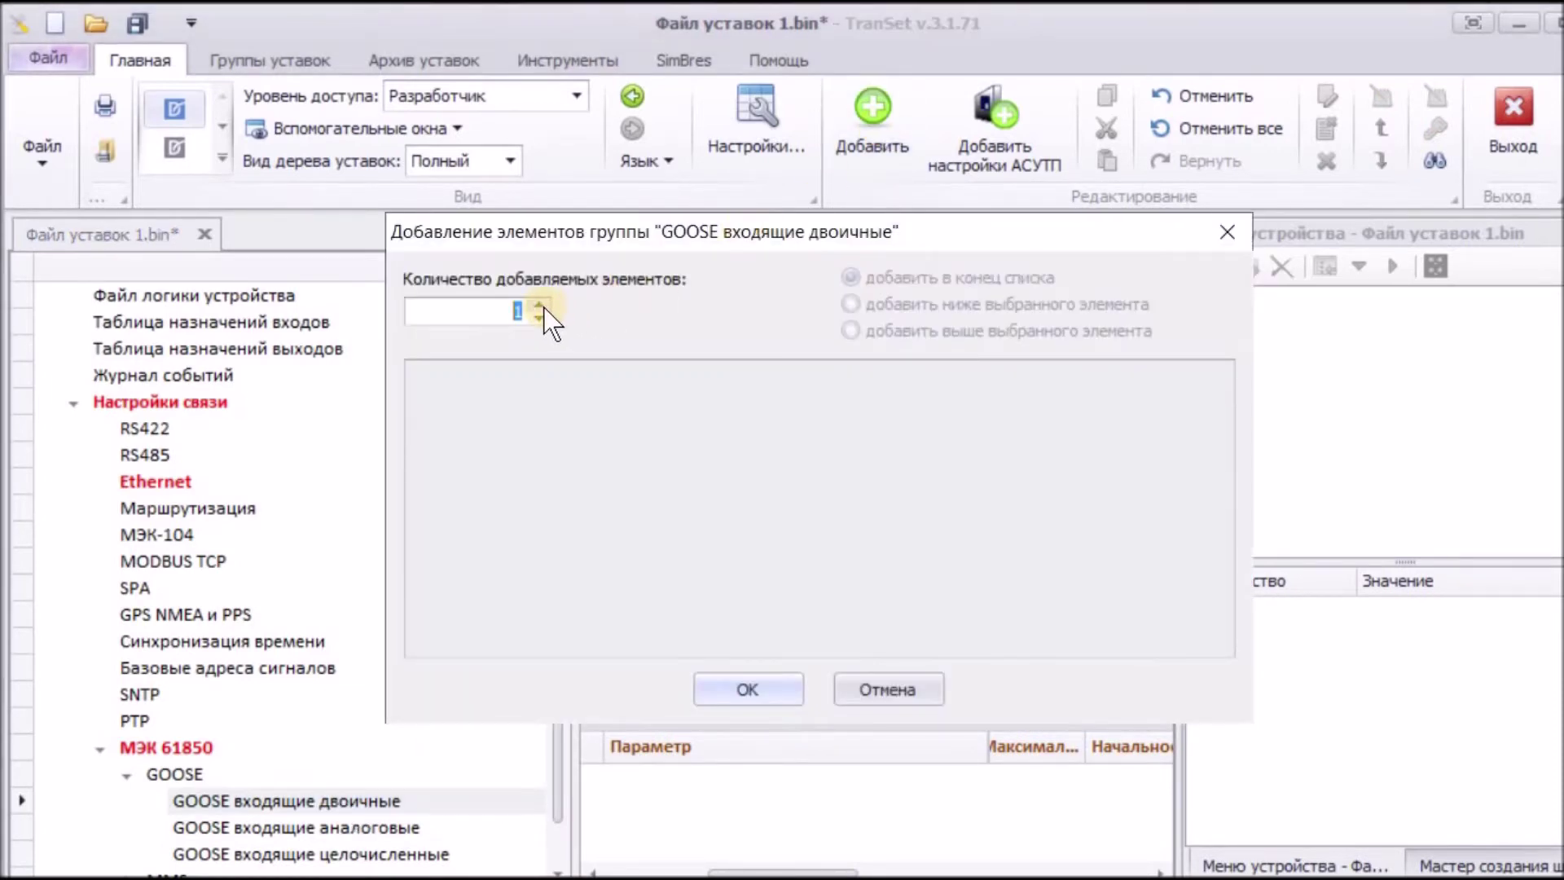
left_click(543, 306)
left_click(754, 673)
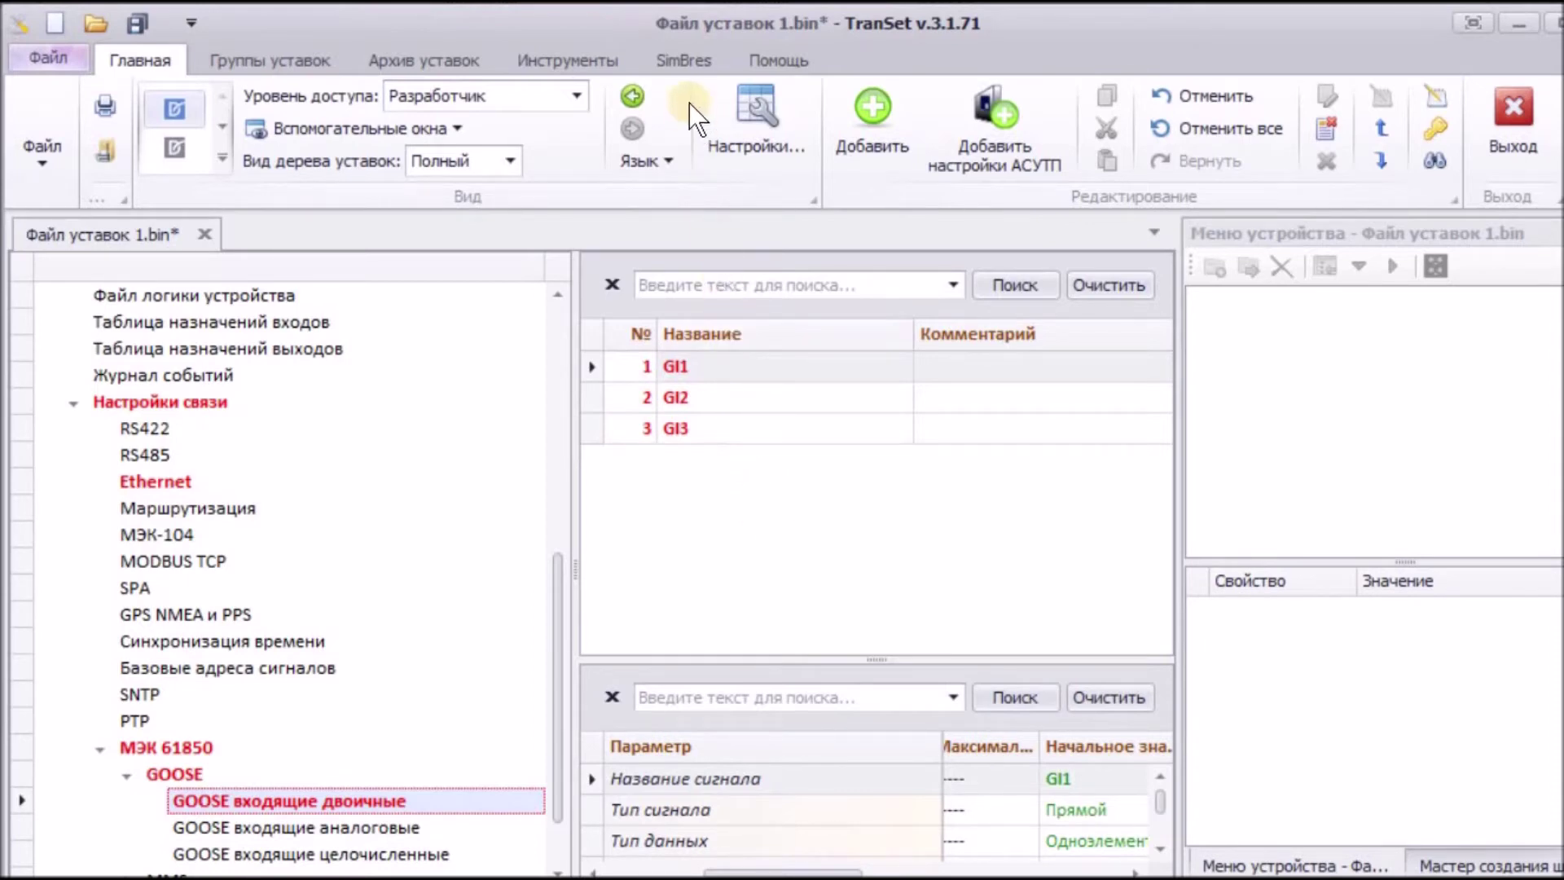
left_click(681, 62)
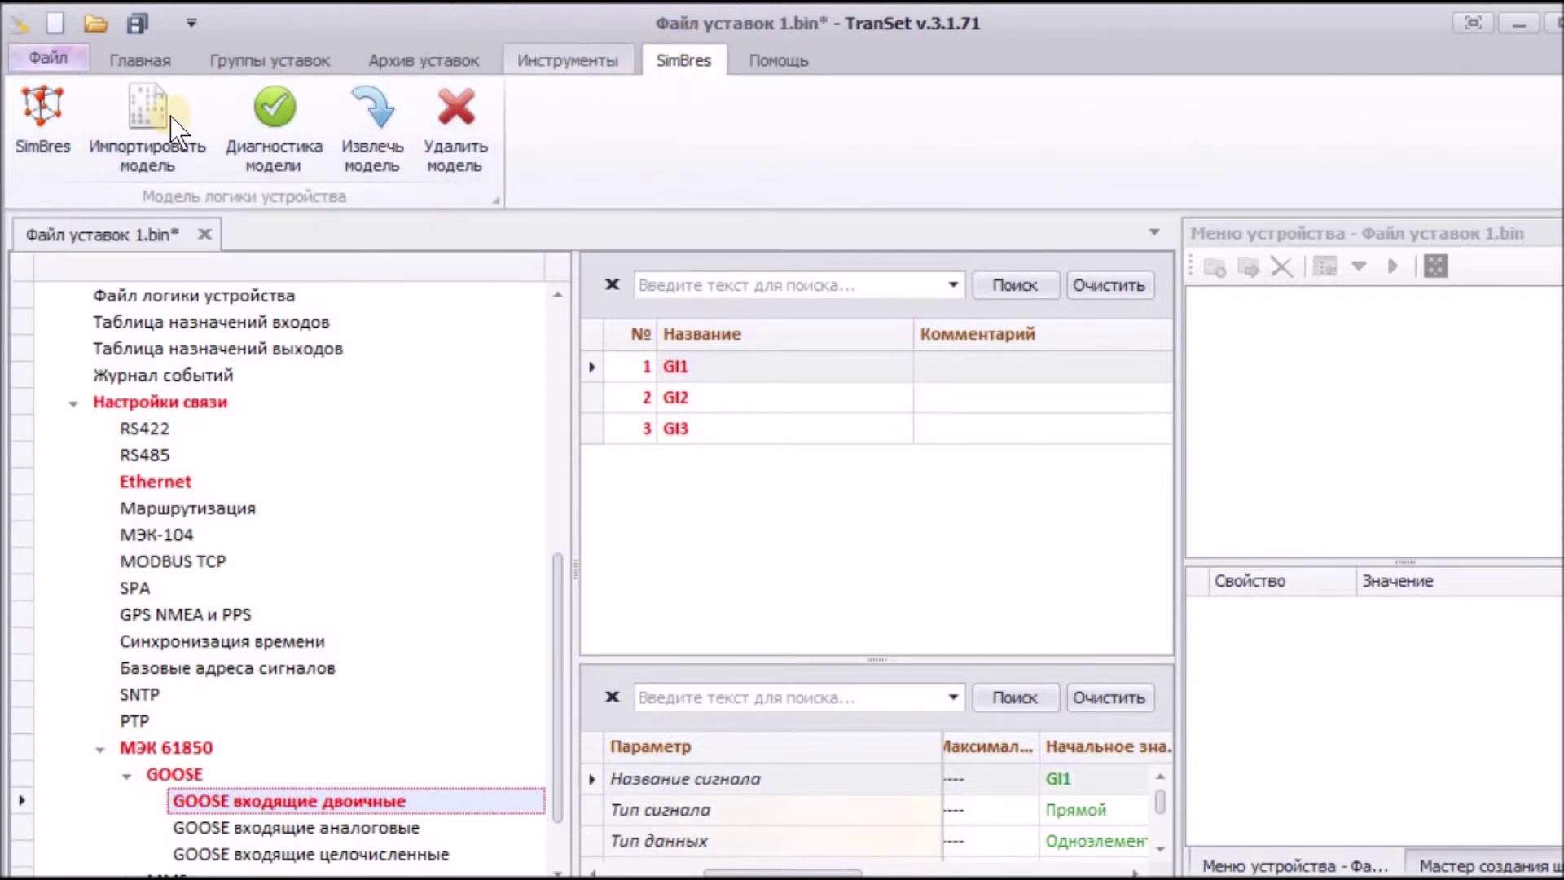
Step: In the SimBres model, stack three GOOSE входящий blocks GI1, GI2, GI3 in Главный модуль
left_click(42, 125)
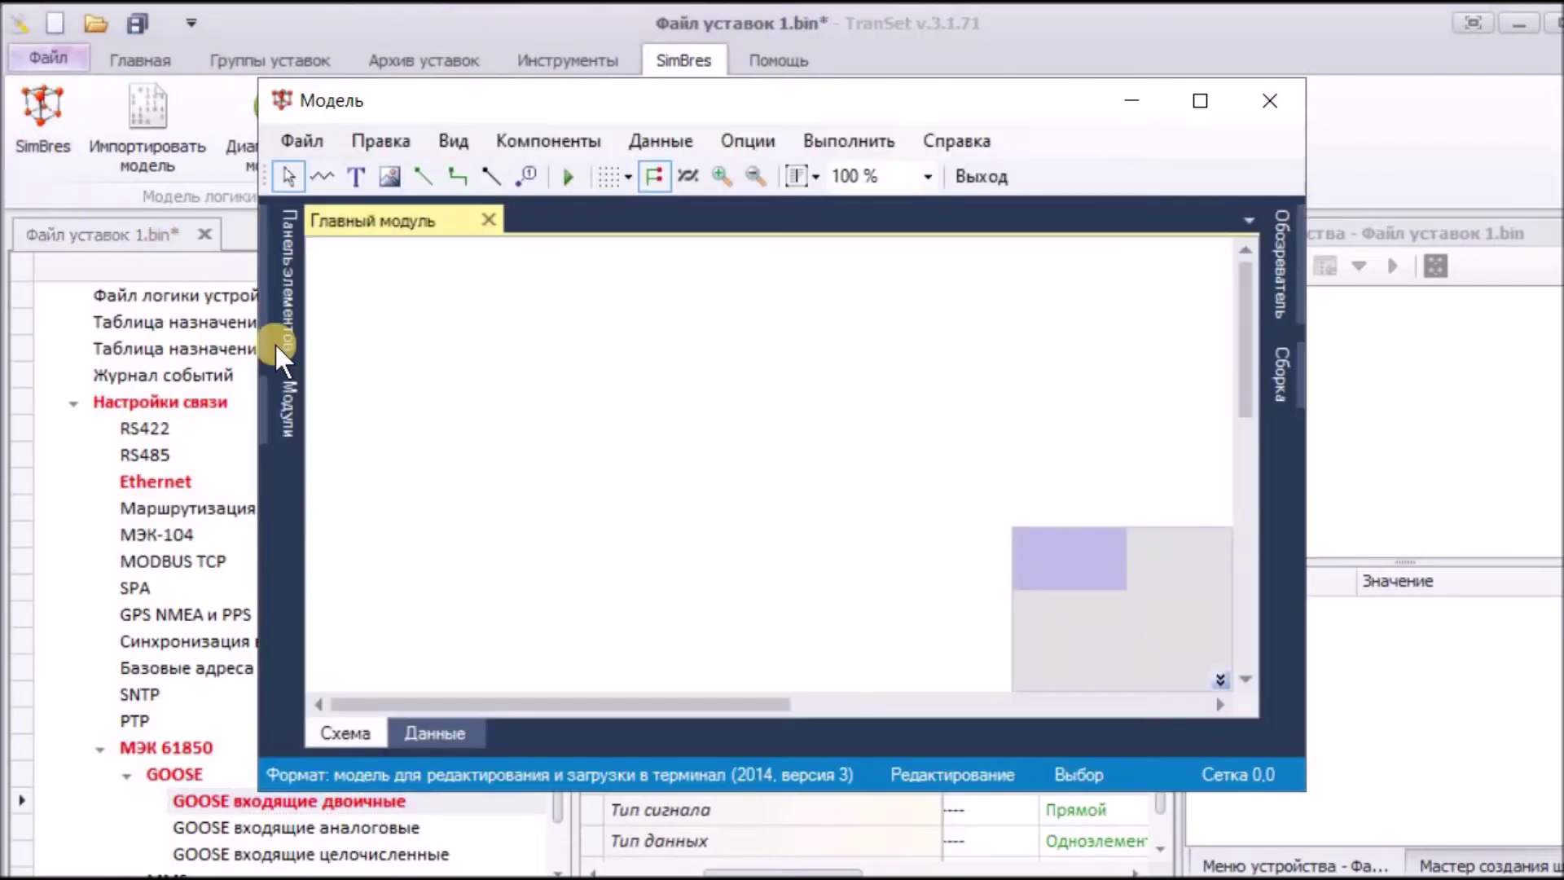
left_click(556, 140)
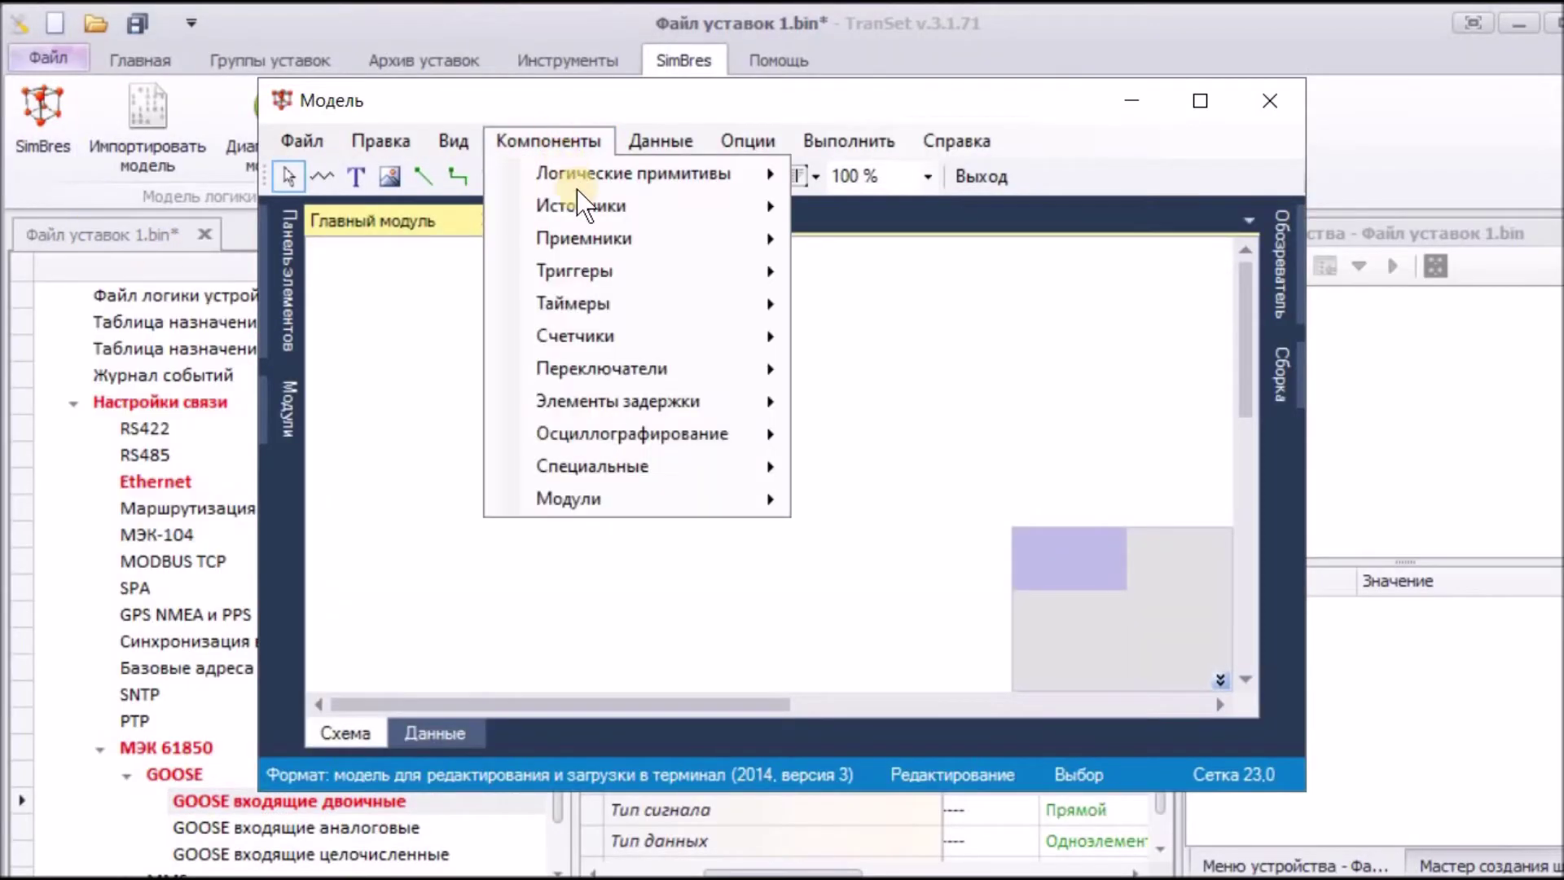
mouse_move(580, 203)
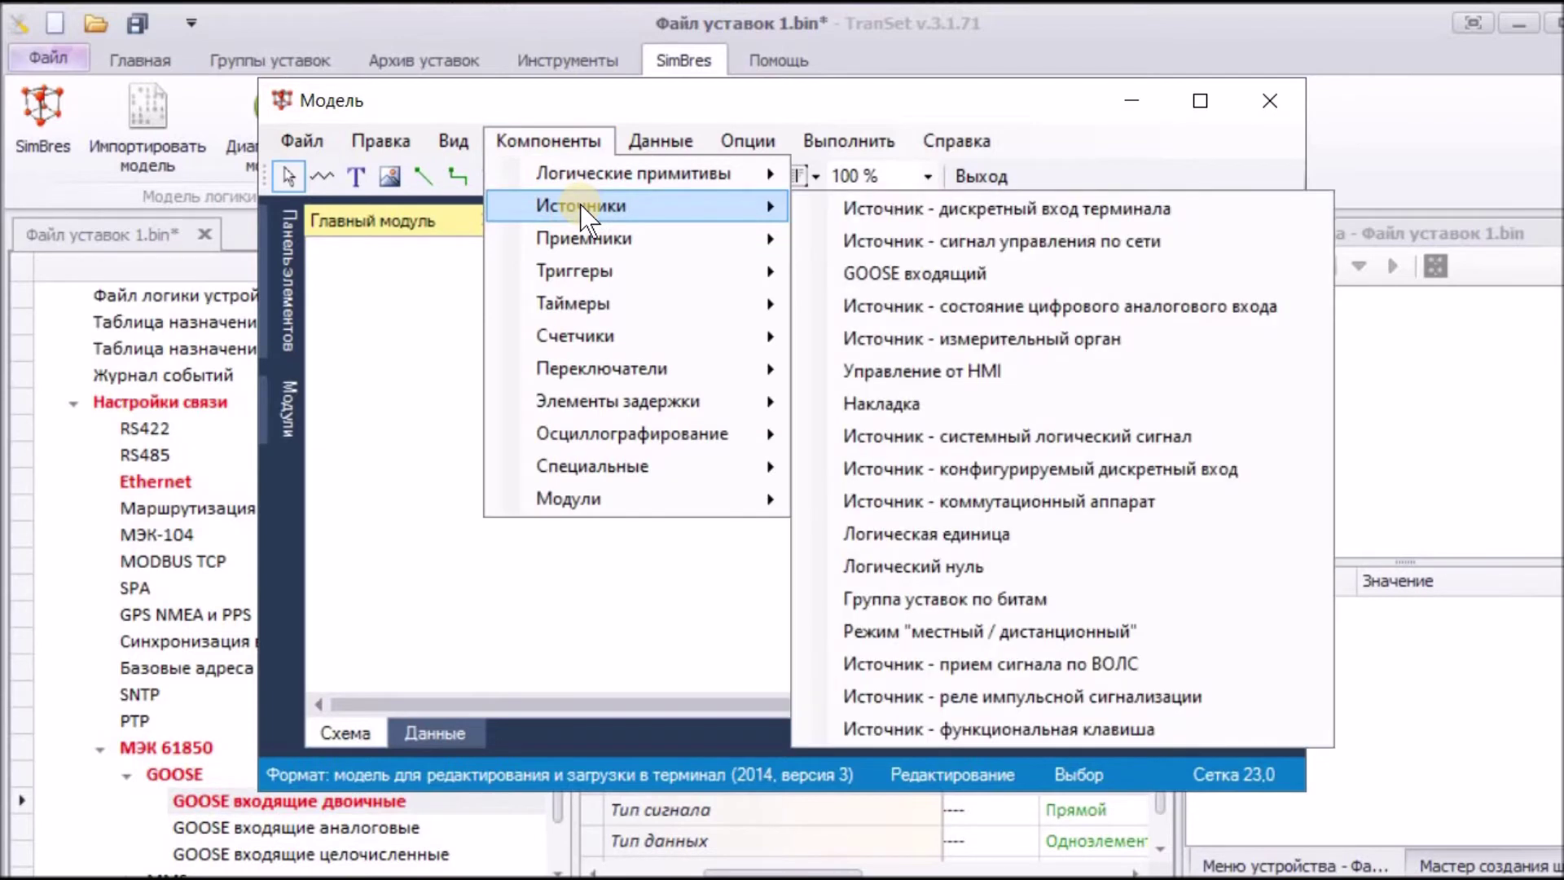
left_click(936, 275)
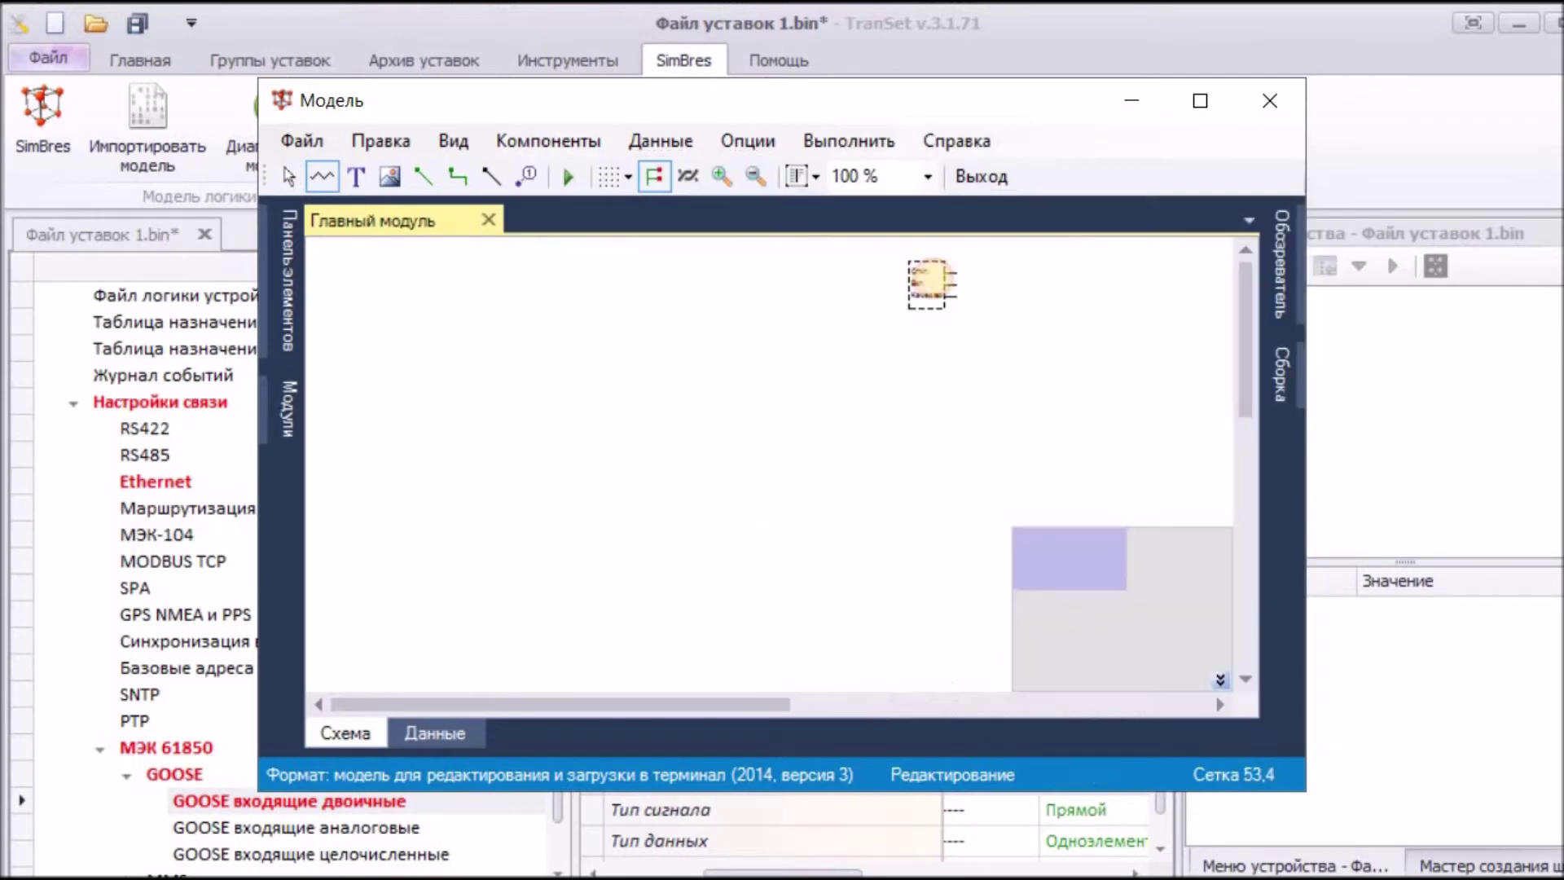
left_click(415, 348)
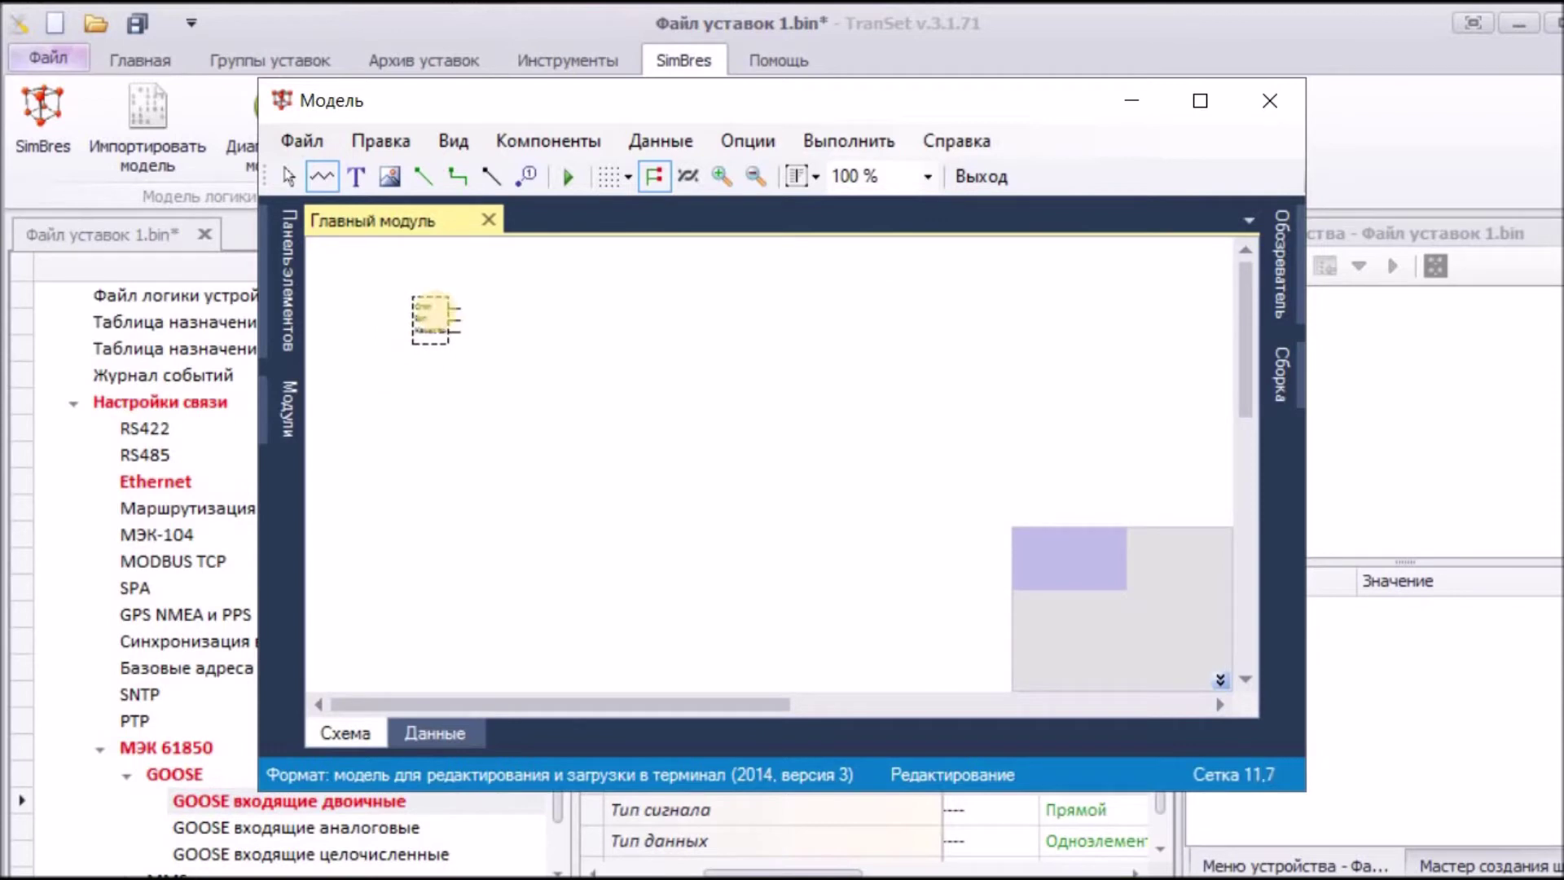
left_click(415, 274)
left_click(440, 407)
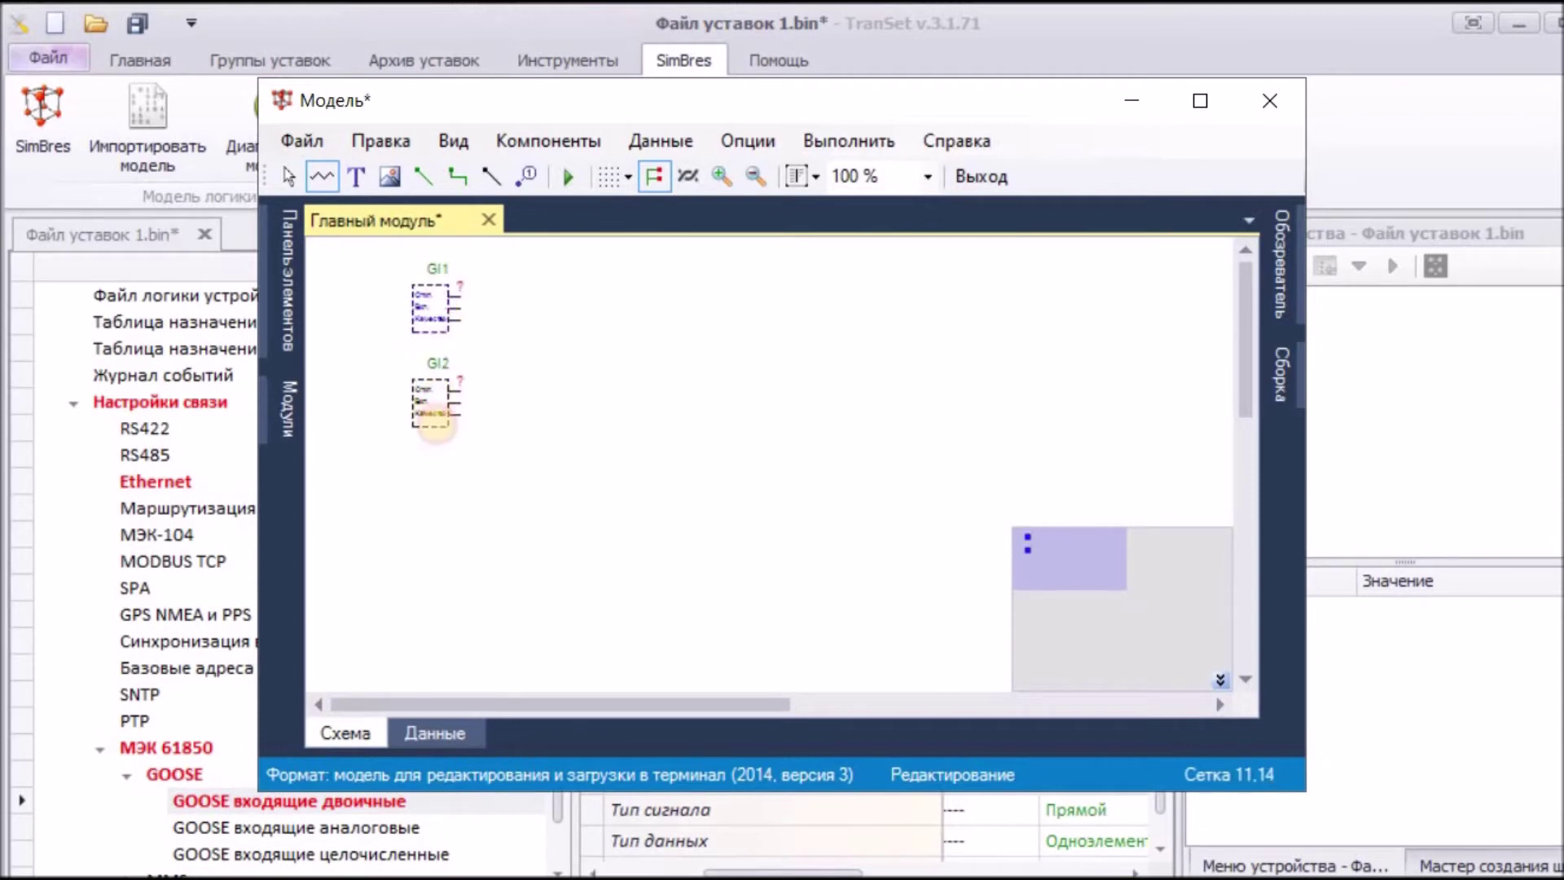
left_click(440, 502)
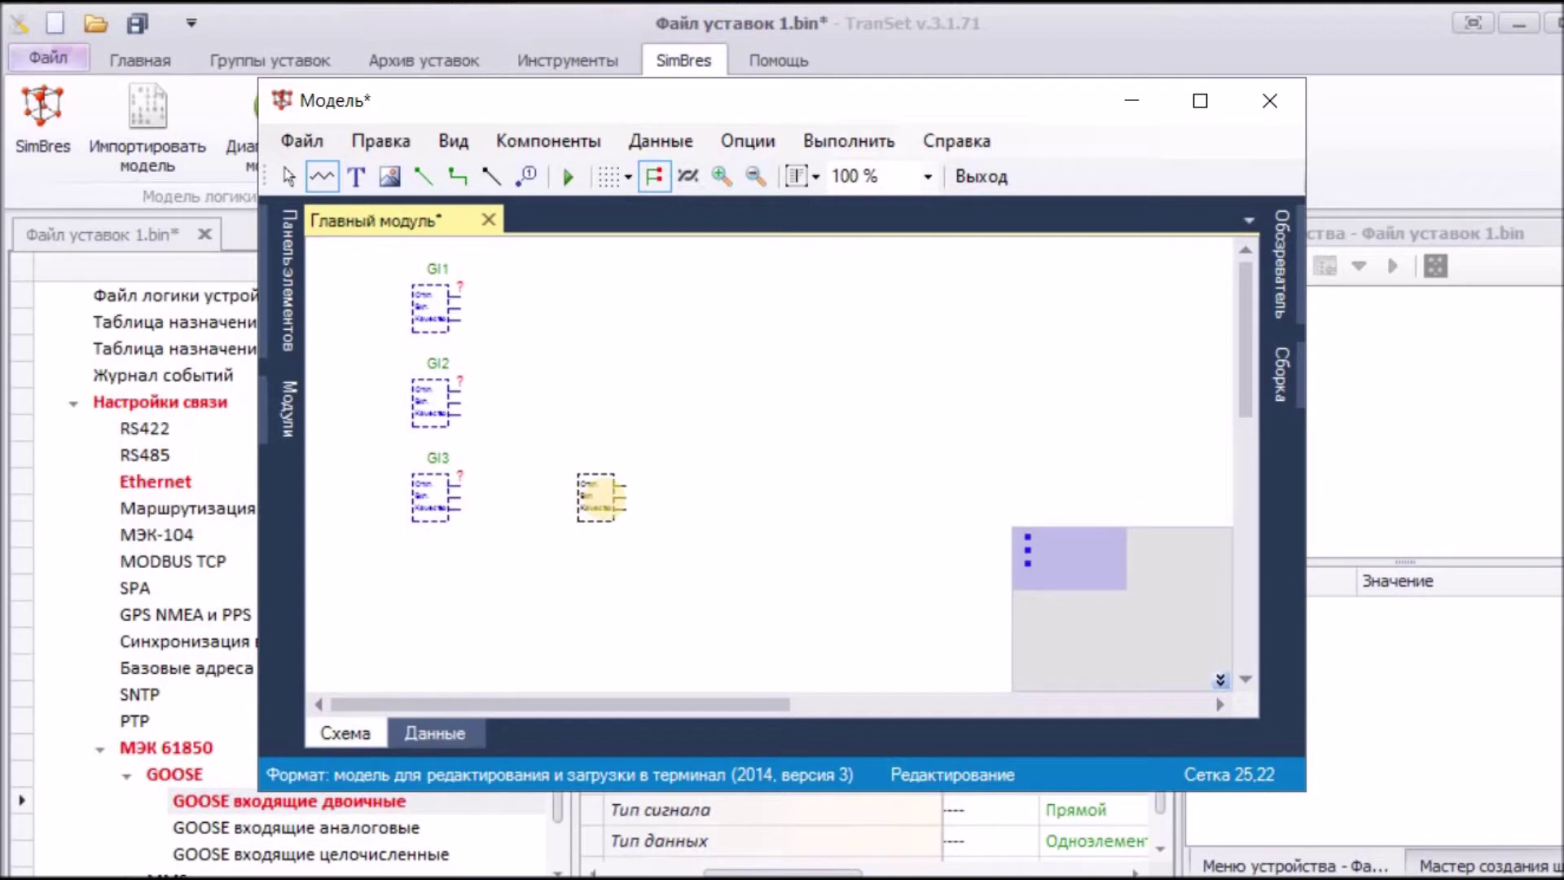
left_click(288, 176)
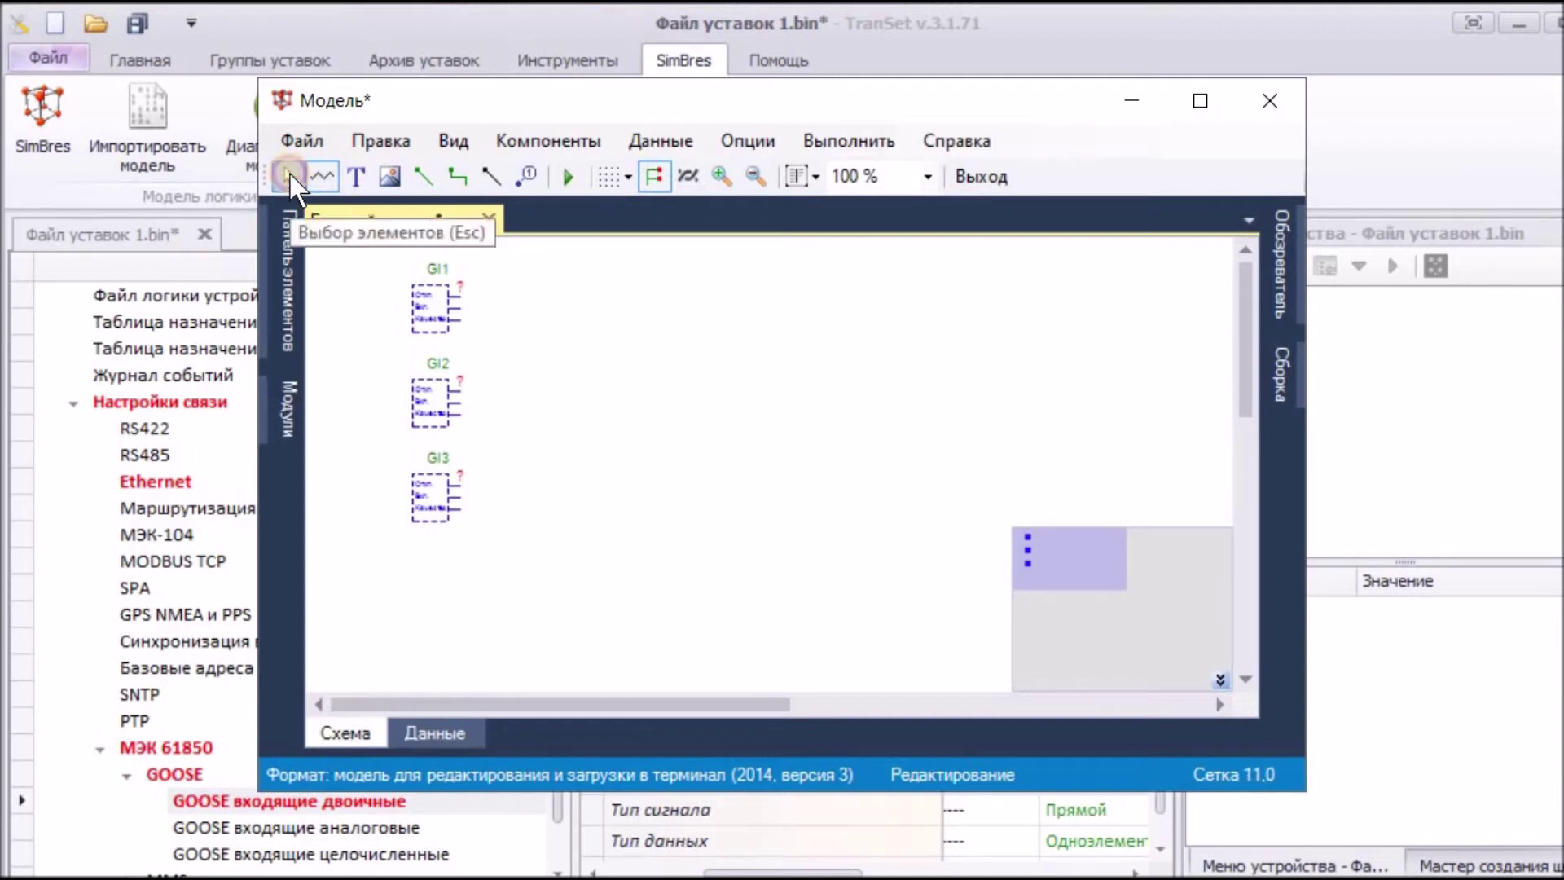
left_click(427, 299)
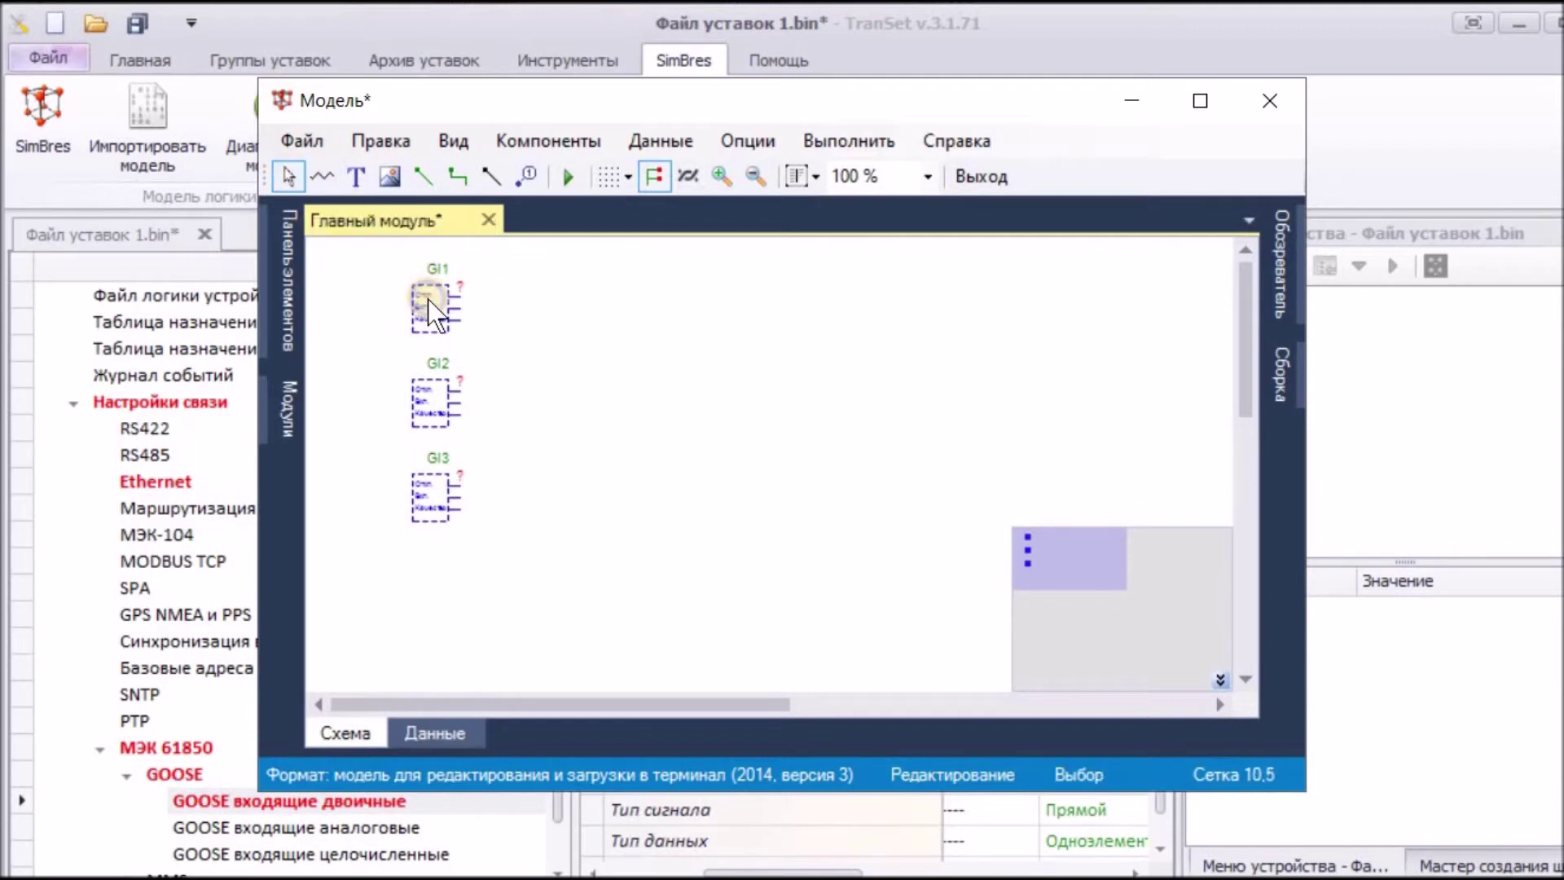
Step: Bind block GI1 to incoming GOOSE signal 1 via its properties
right_click(427, 300)
left_click(515, 344)
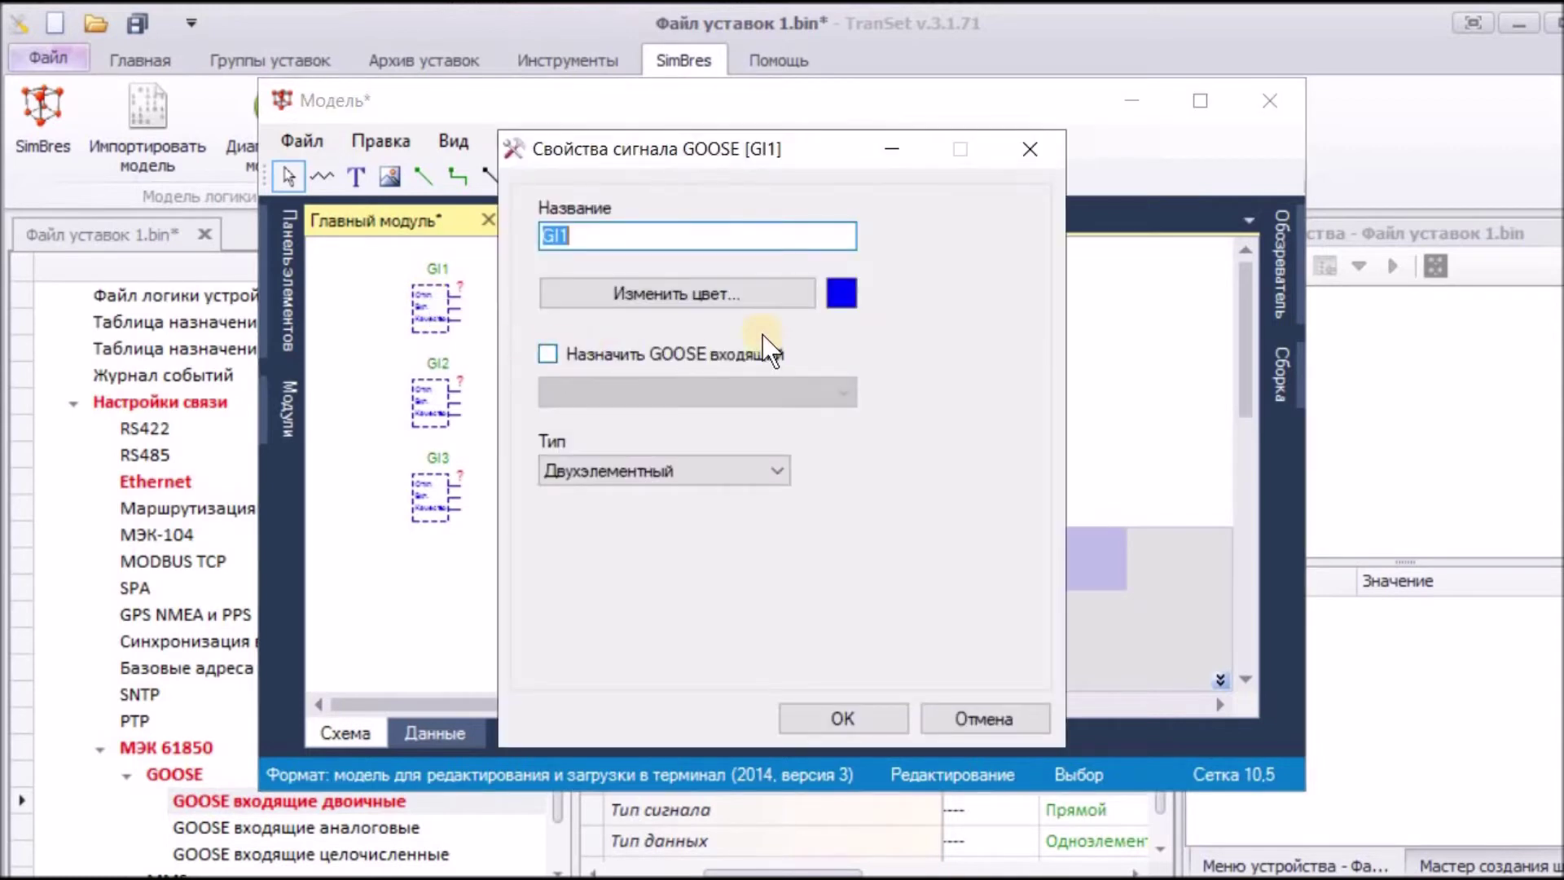
left_click(548, 353)
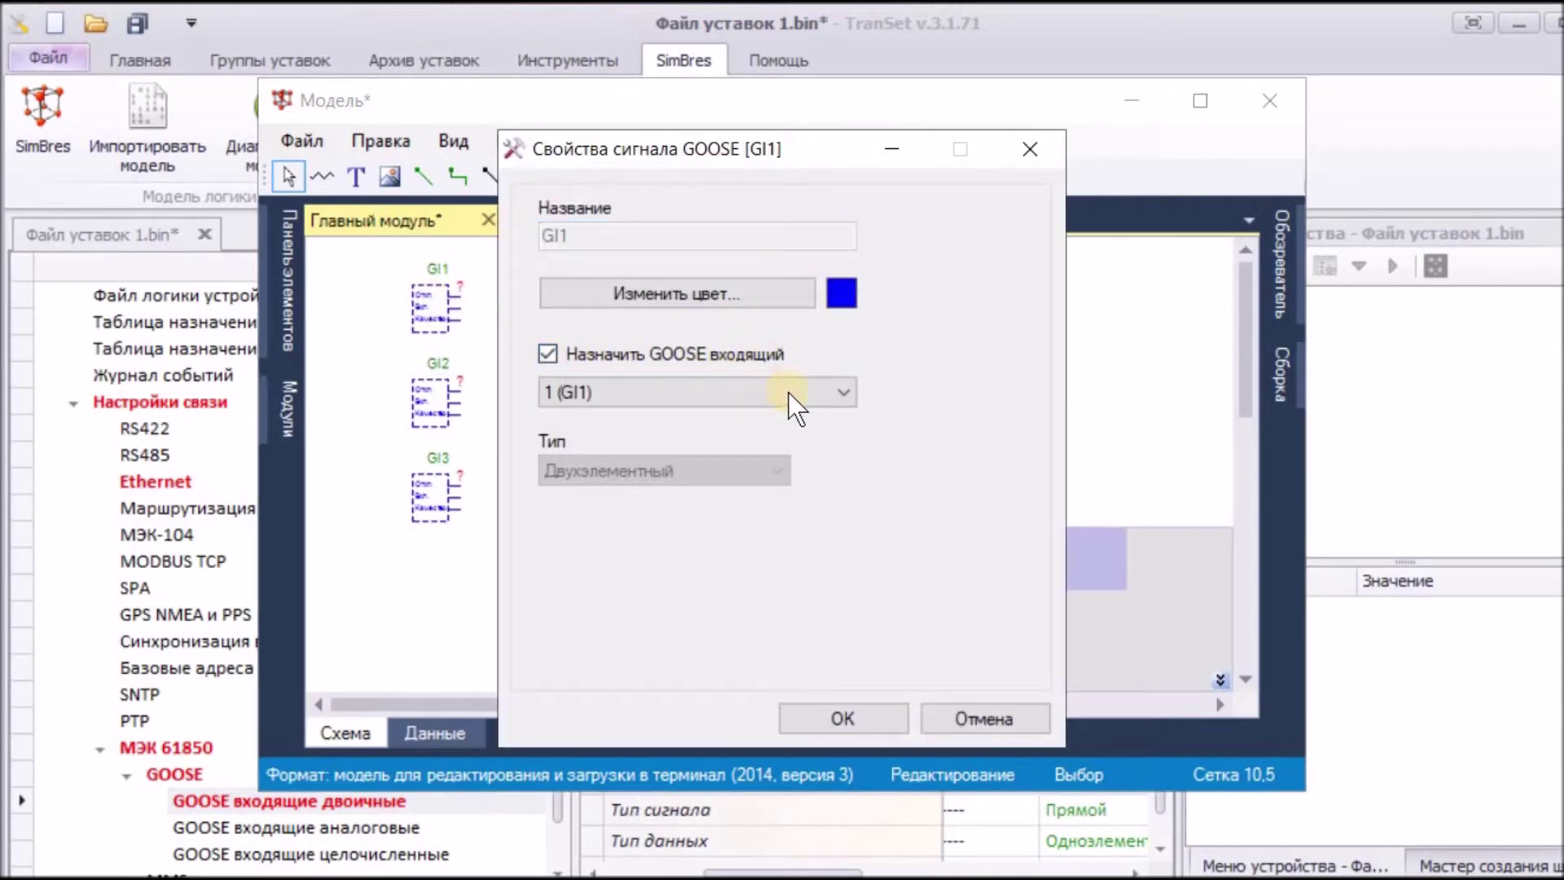
left_click(847, 720)
Step: Assign incoming GOOSE signal 2 (GI2) to block GI2
right_click(446, 408)
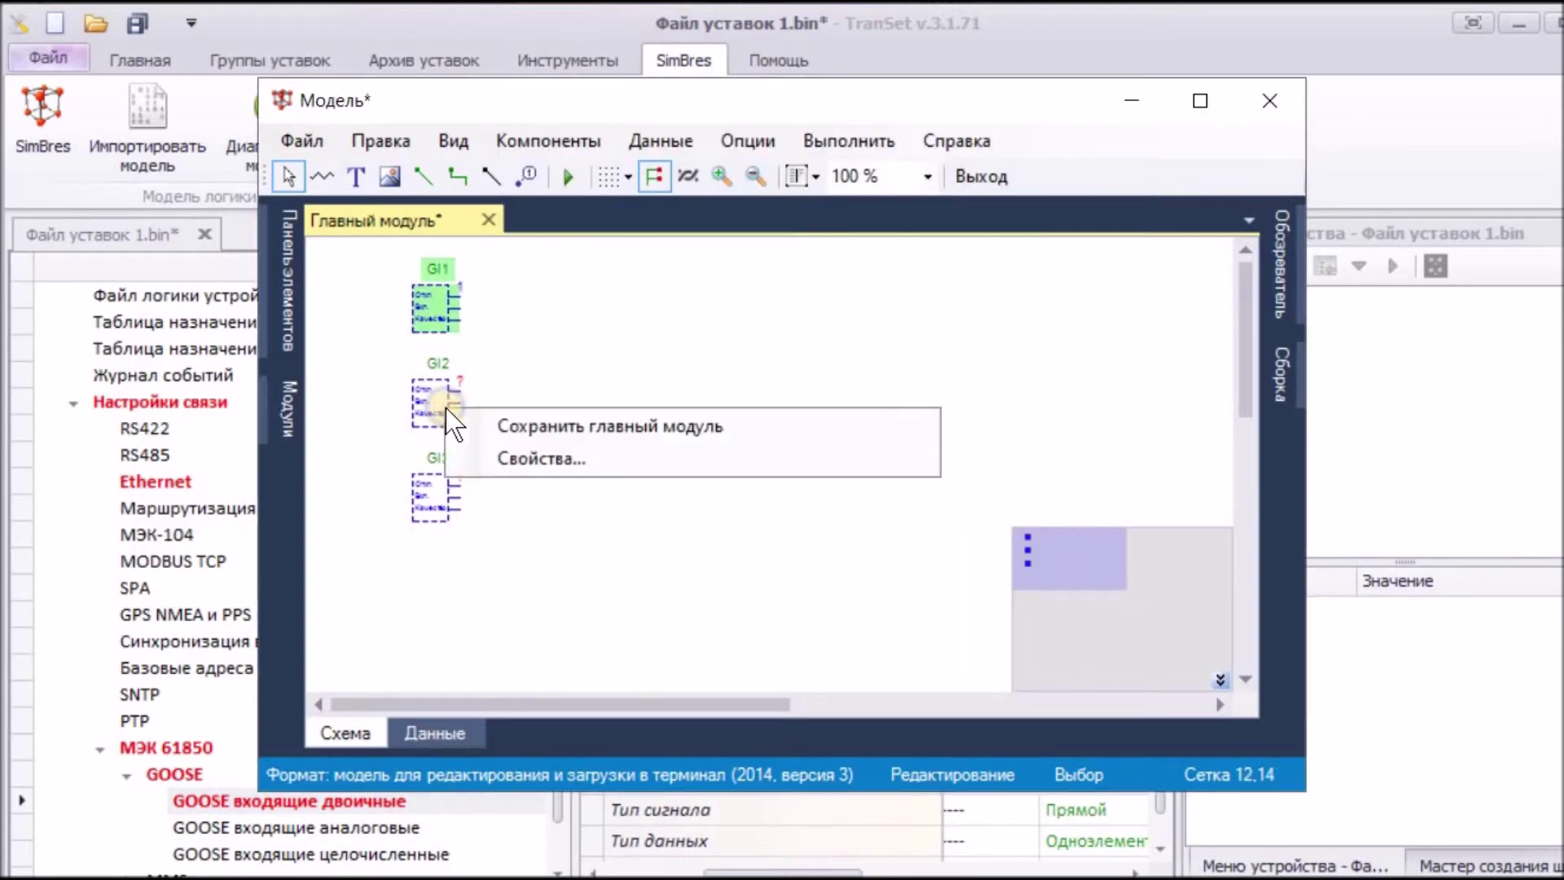
left_click(525, 469)
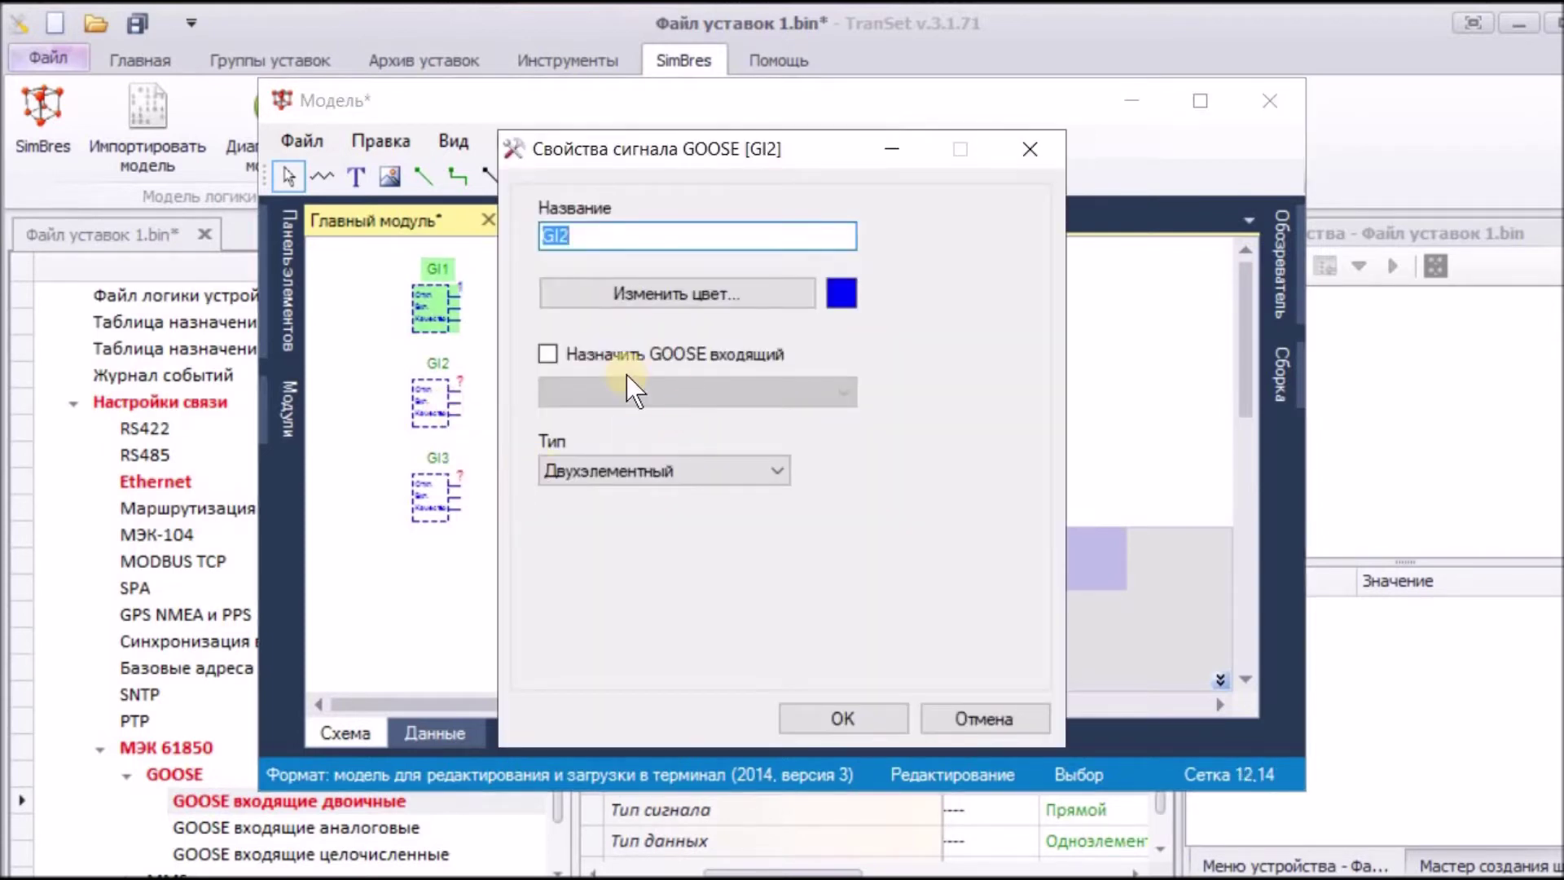
left_click(547, 353)
left_click(840, 392)
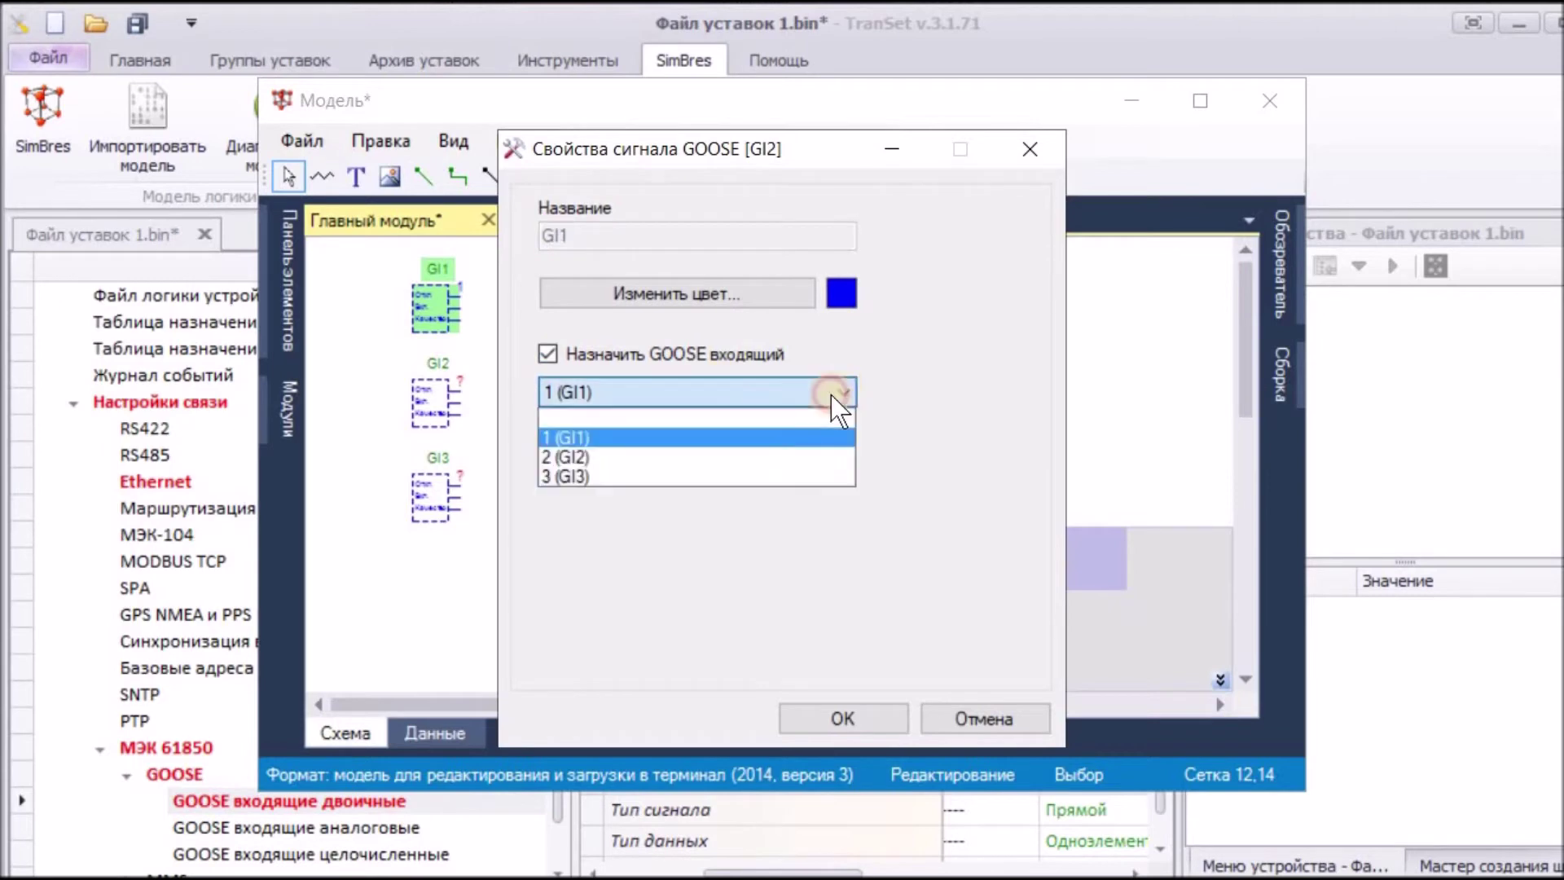
left_click(708, 455)
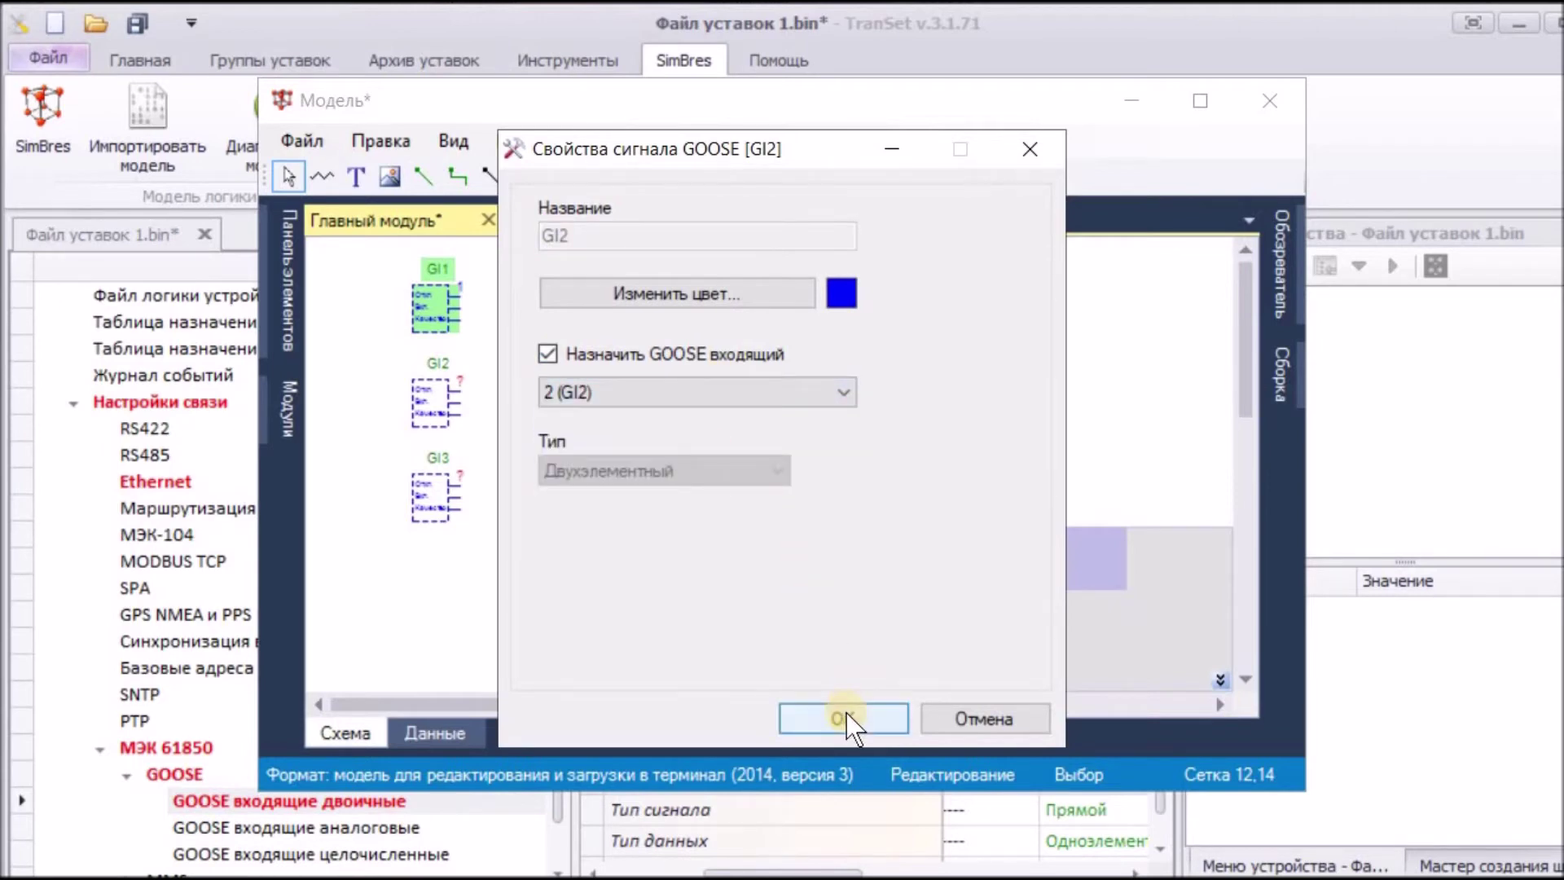
left_click(839, 717)
Step: Assign incoming GOOSE signal 3 (GI3) to block GI3
right_click(430, 499)
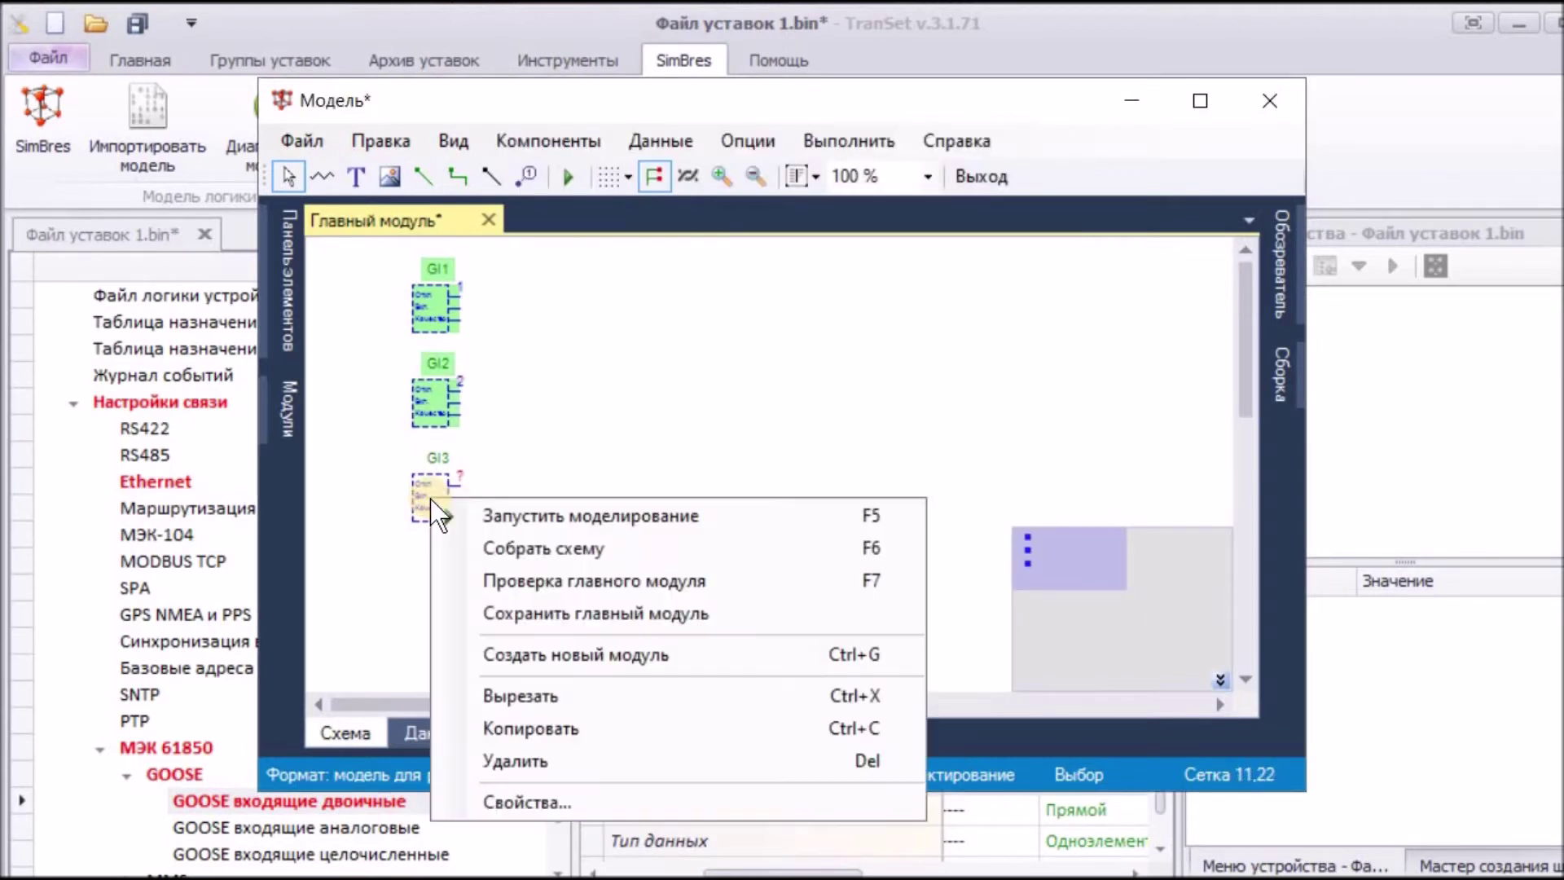
left_click(507, 800)
left_click(549, 353)
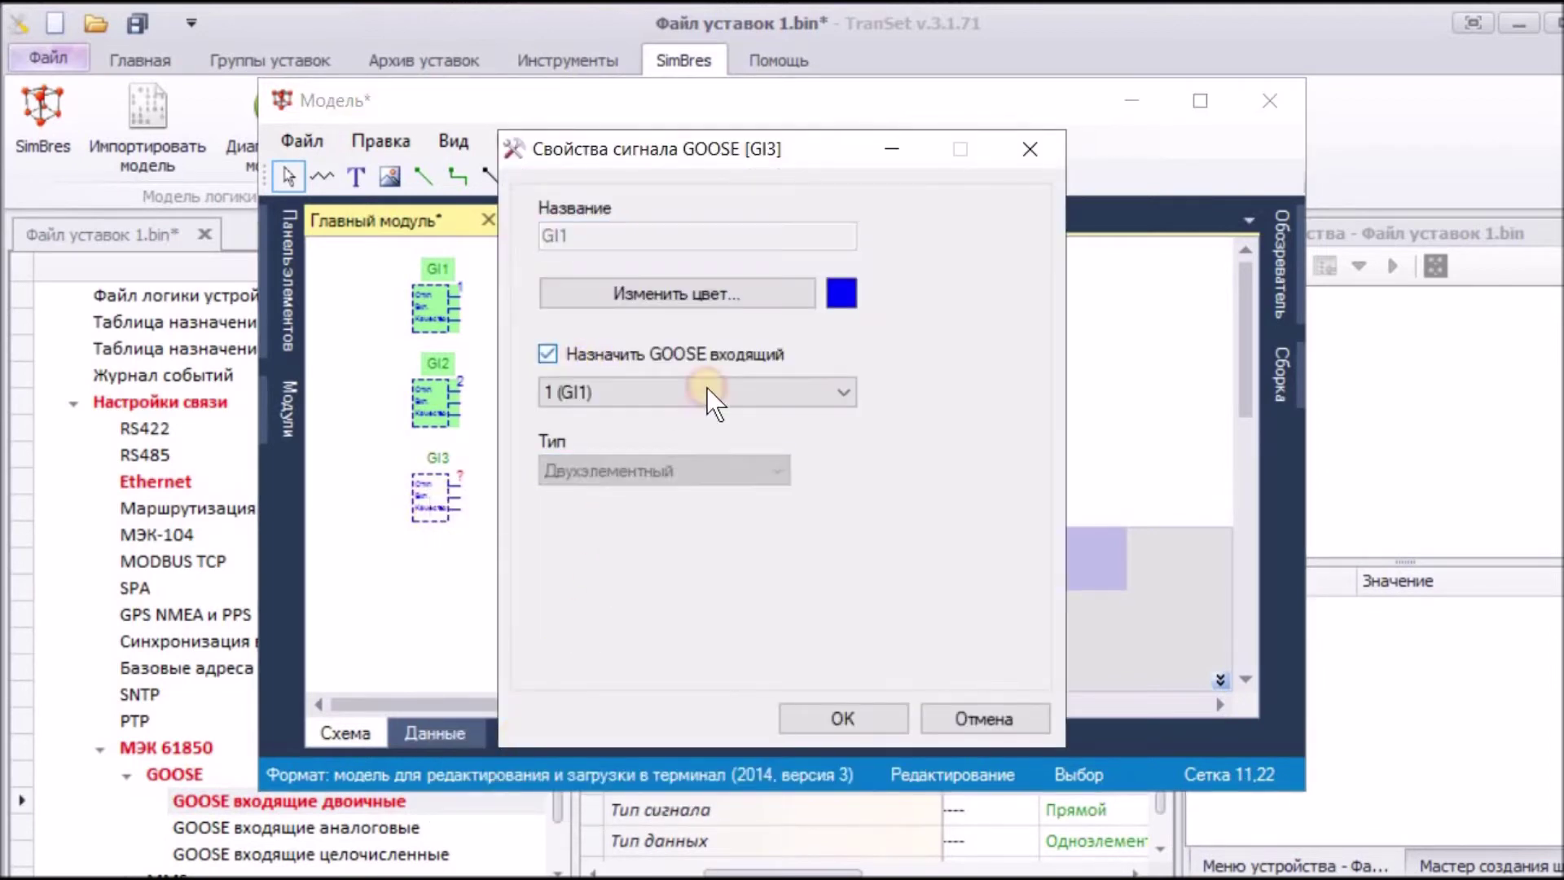
left_click(837, 392)
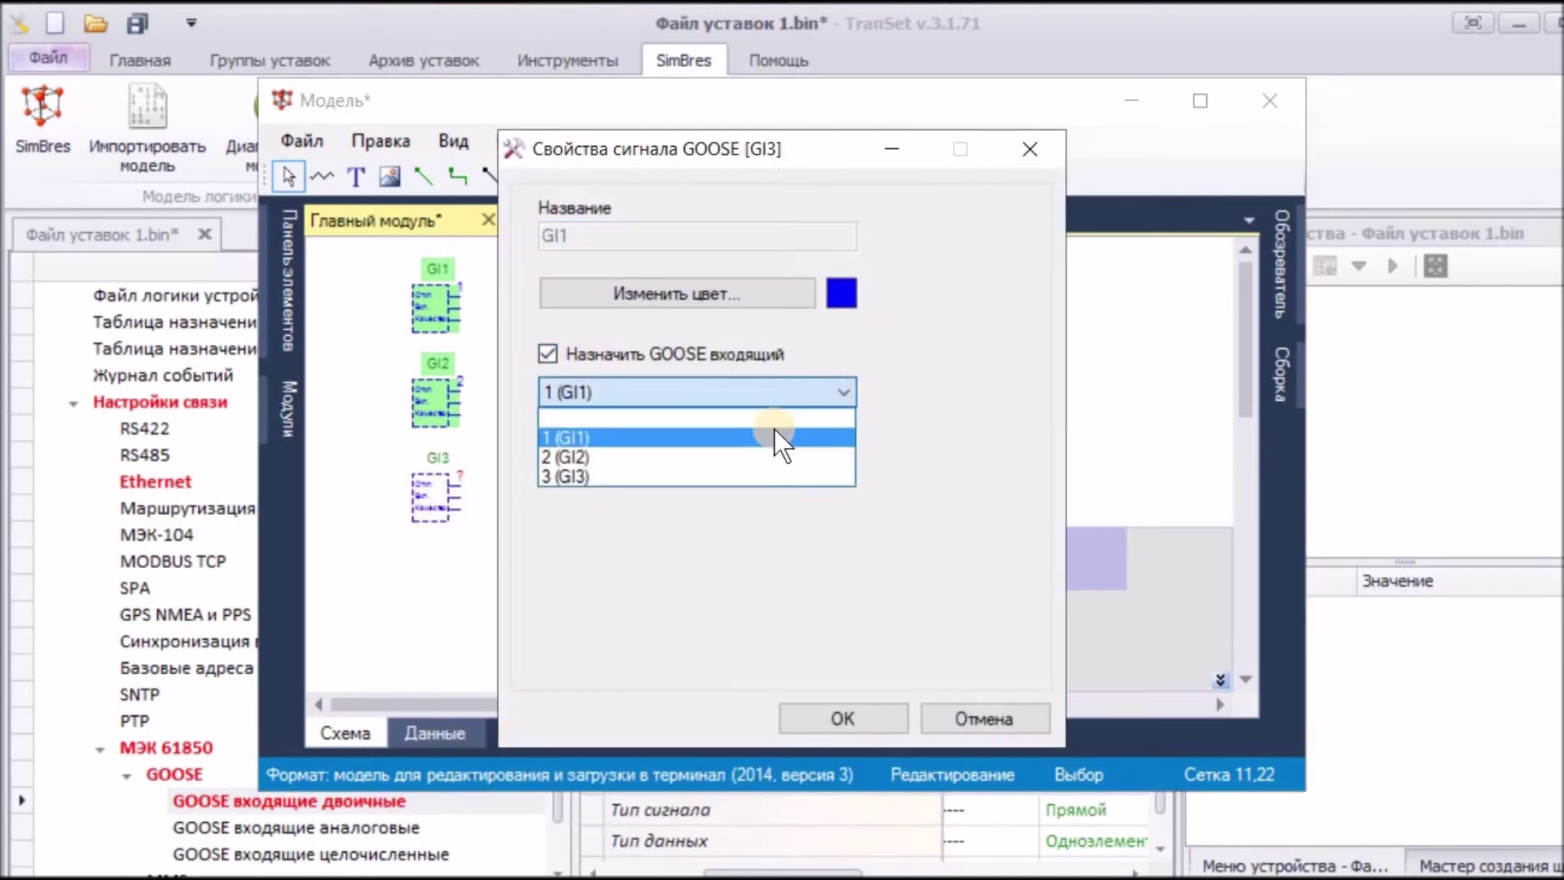
left_click(720, 475)
left_click(843, 718)
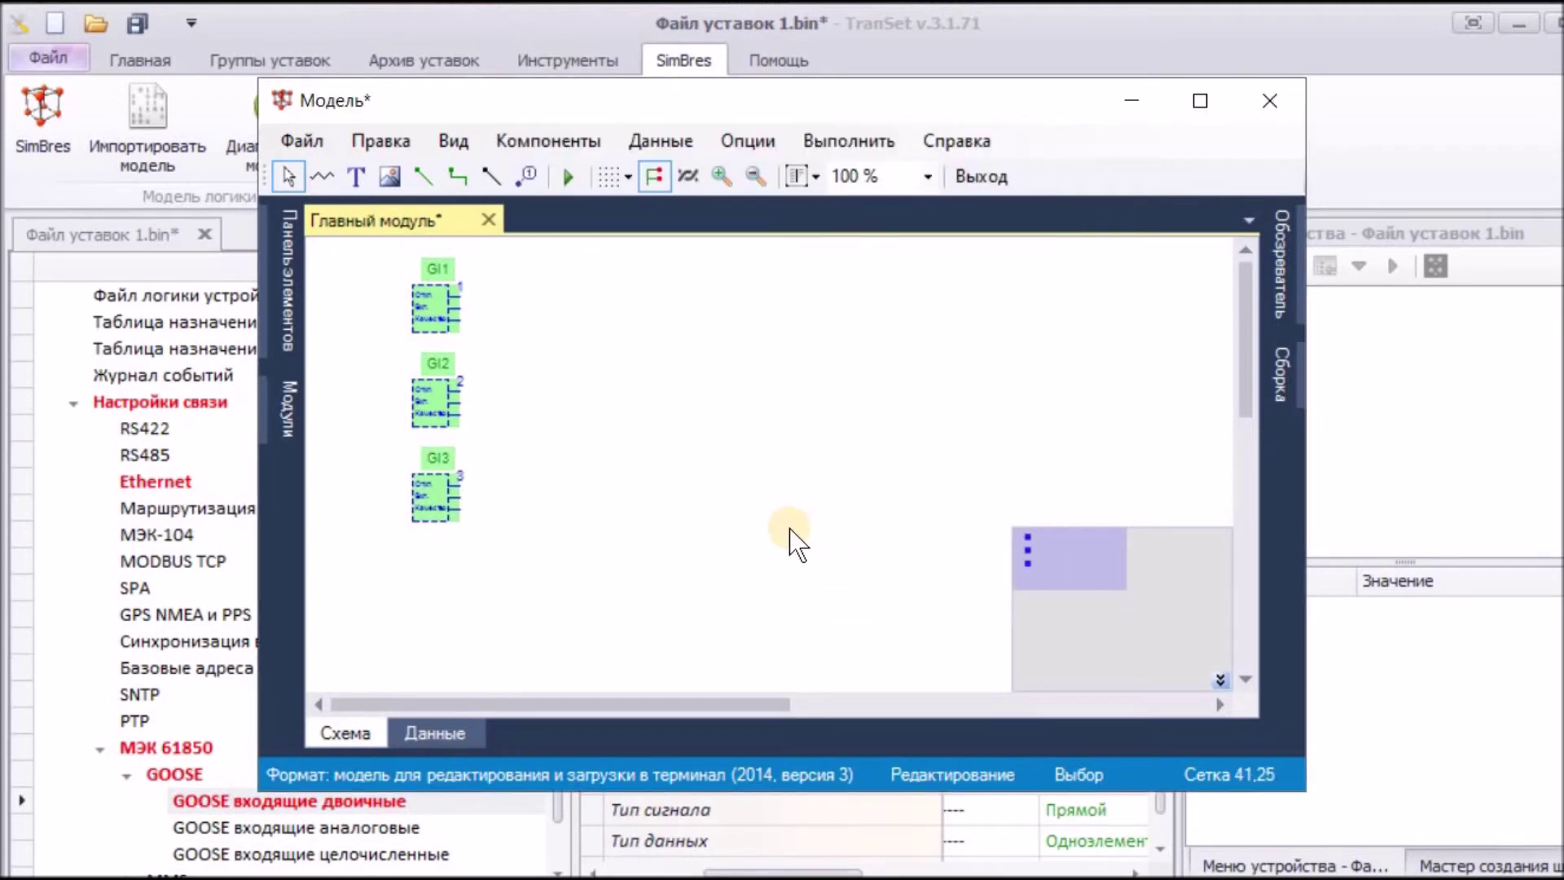
Step: Place configurable discrete input sources CD1, CD2, CD3 to the right of GI1–GI3
left_click(540, 139)
mouse_move(574, 213)
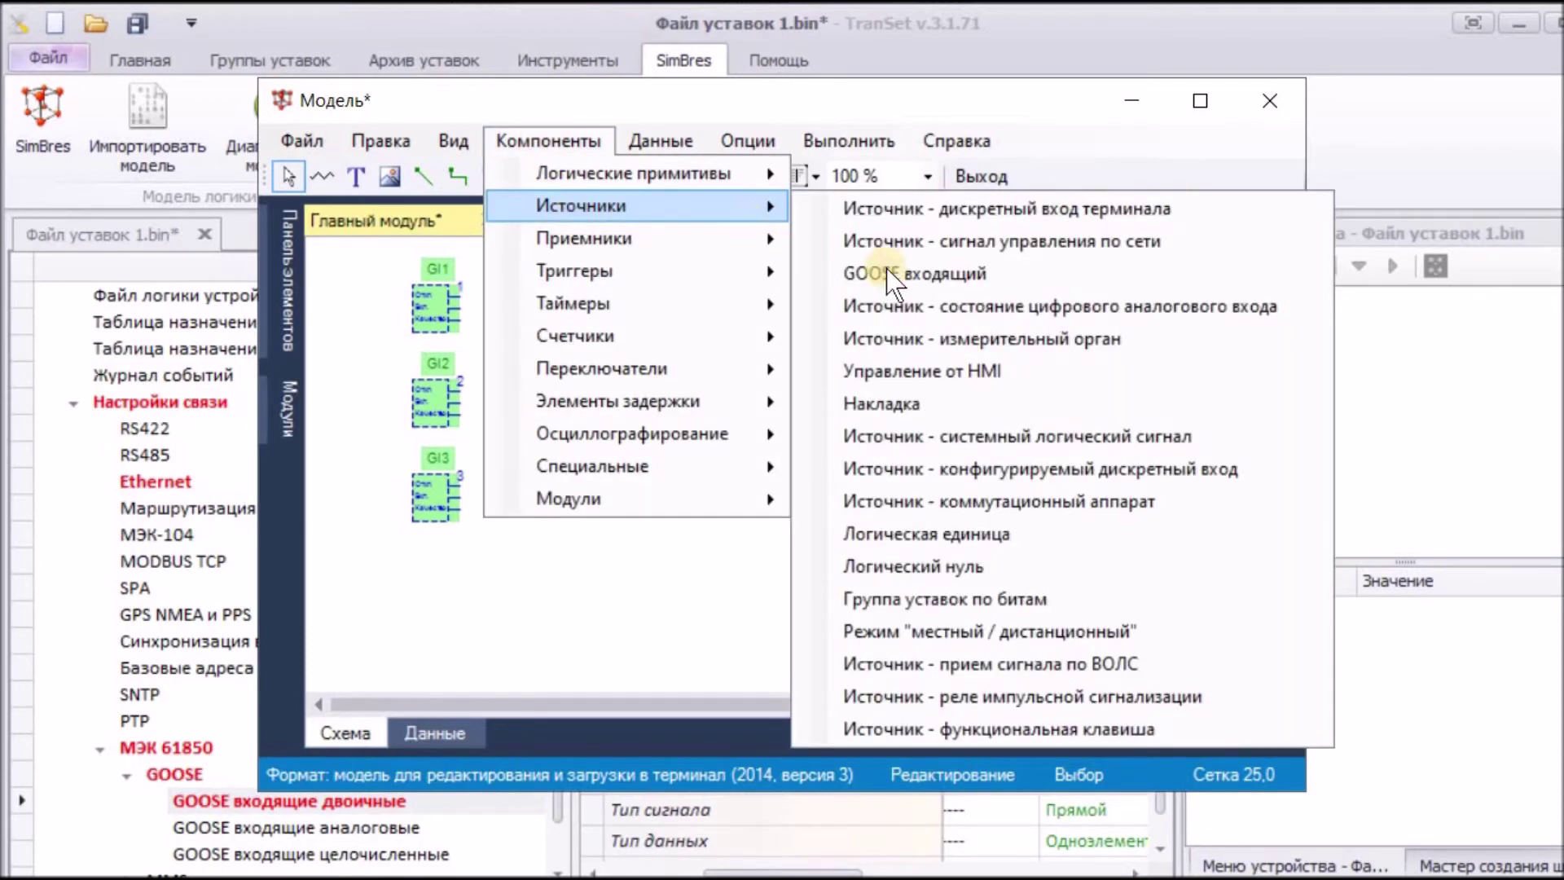
left_click(963, 472)
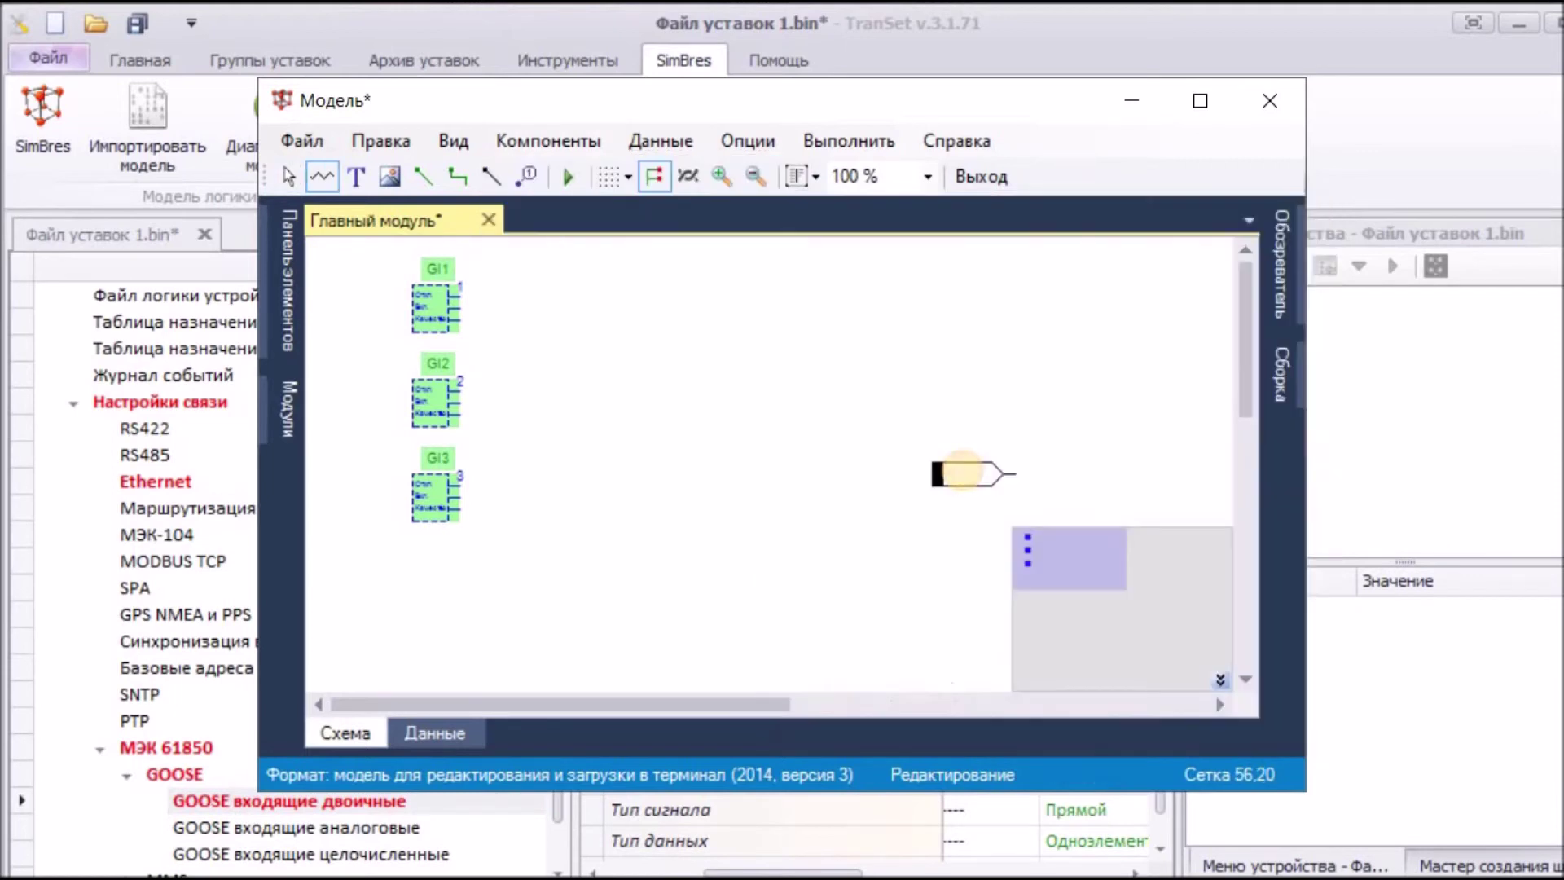
left_click(709, 306)
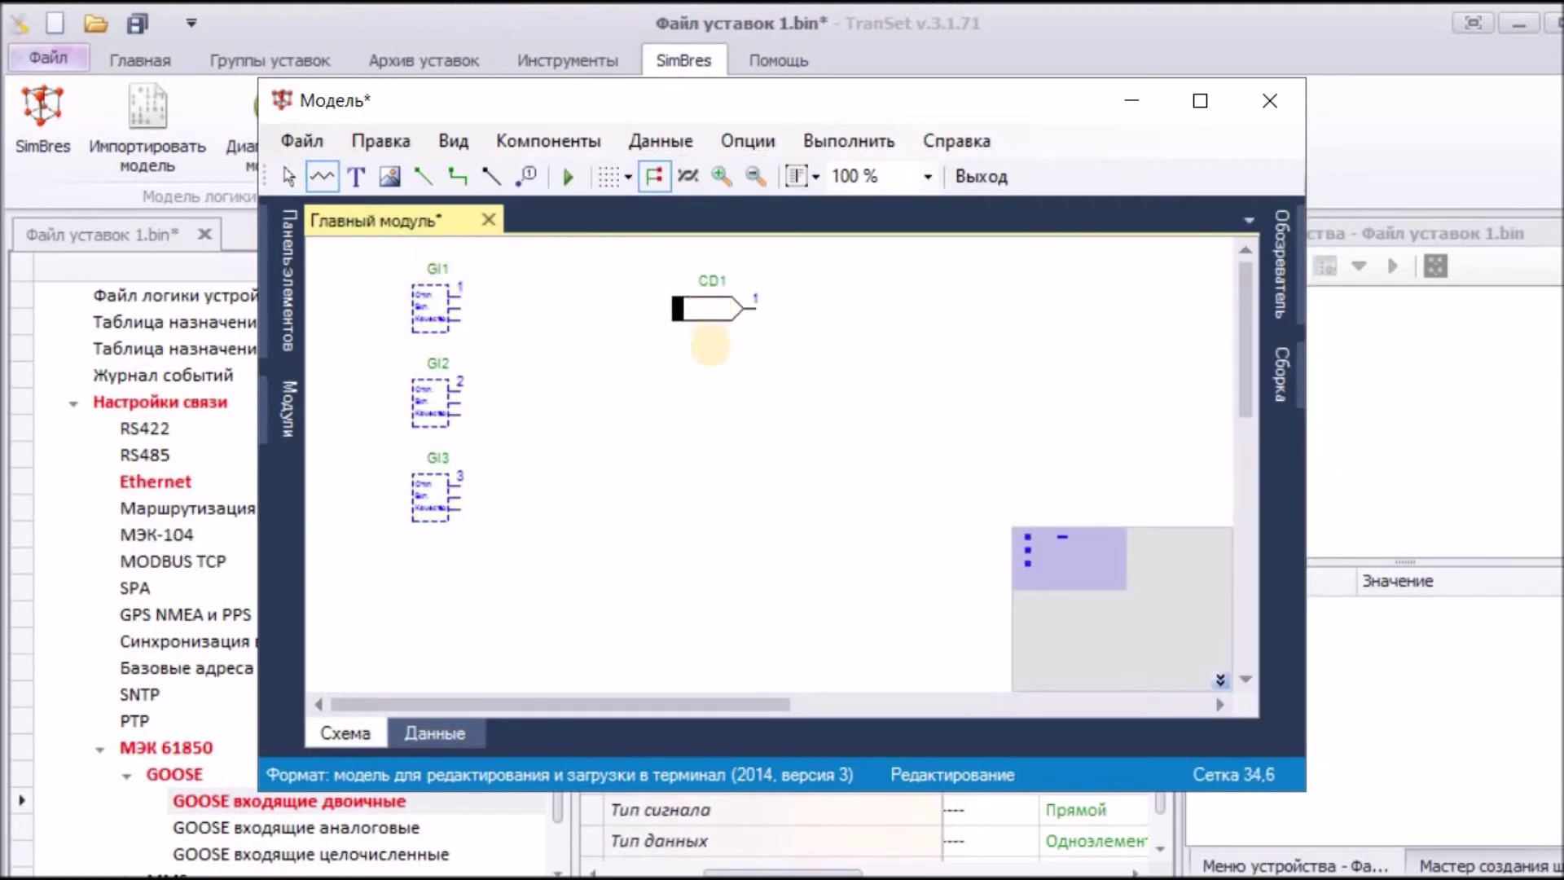
left_click(717, 413)
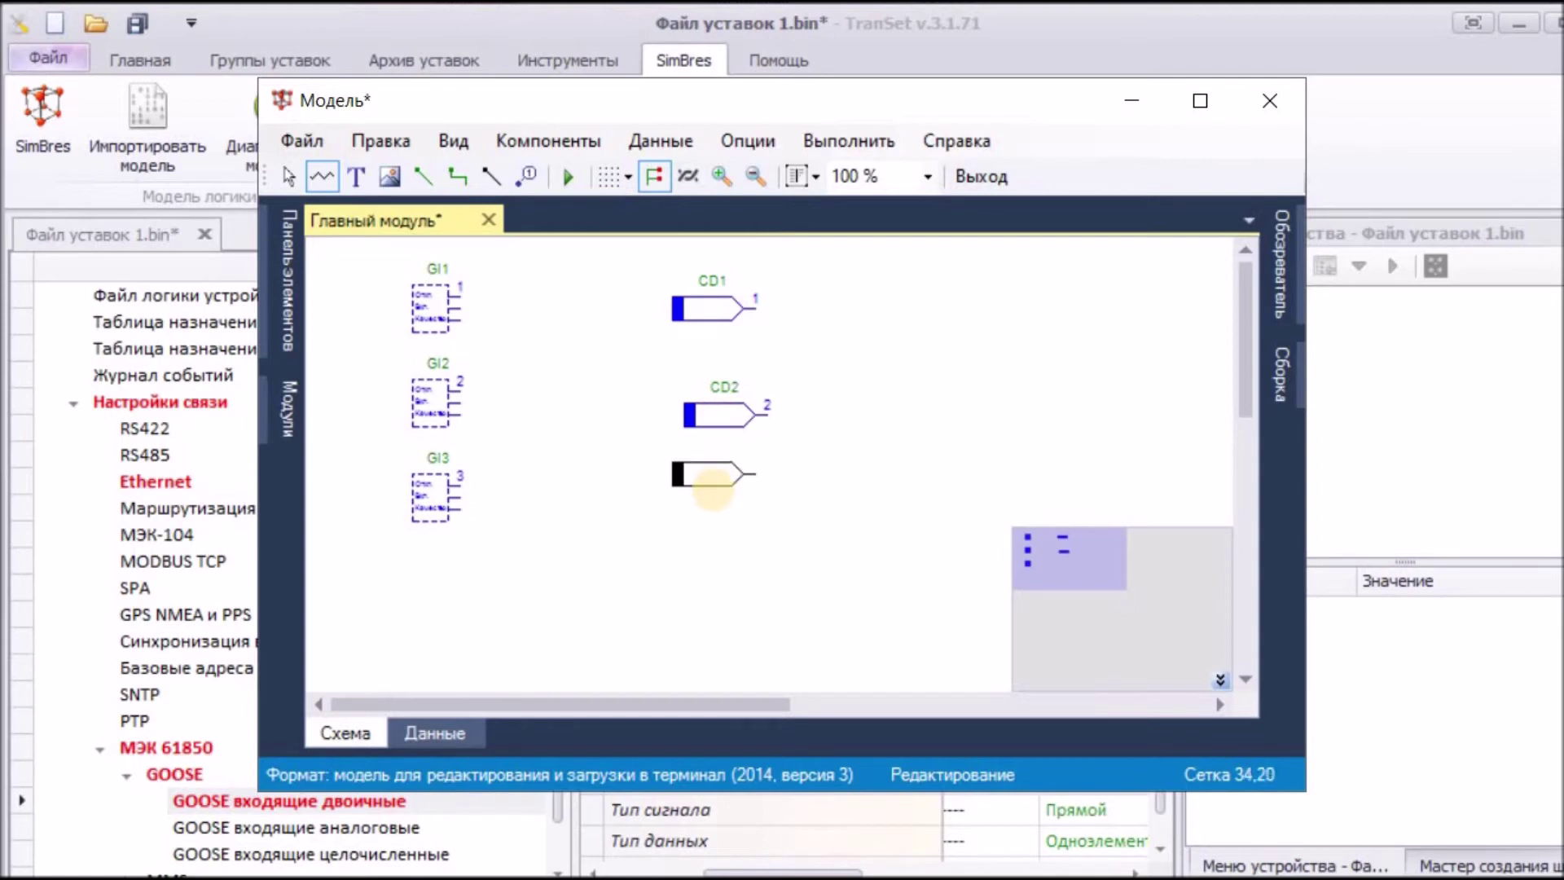
left_click(720, 497)
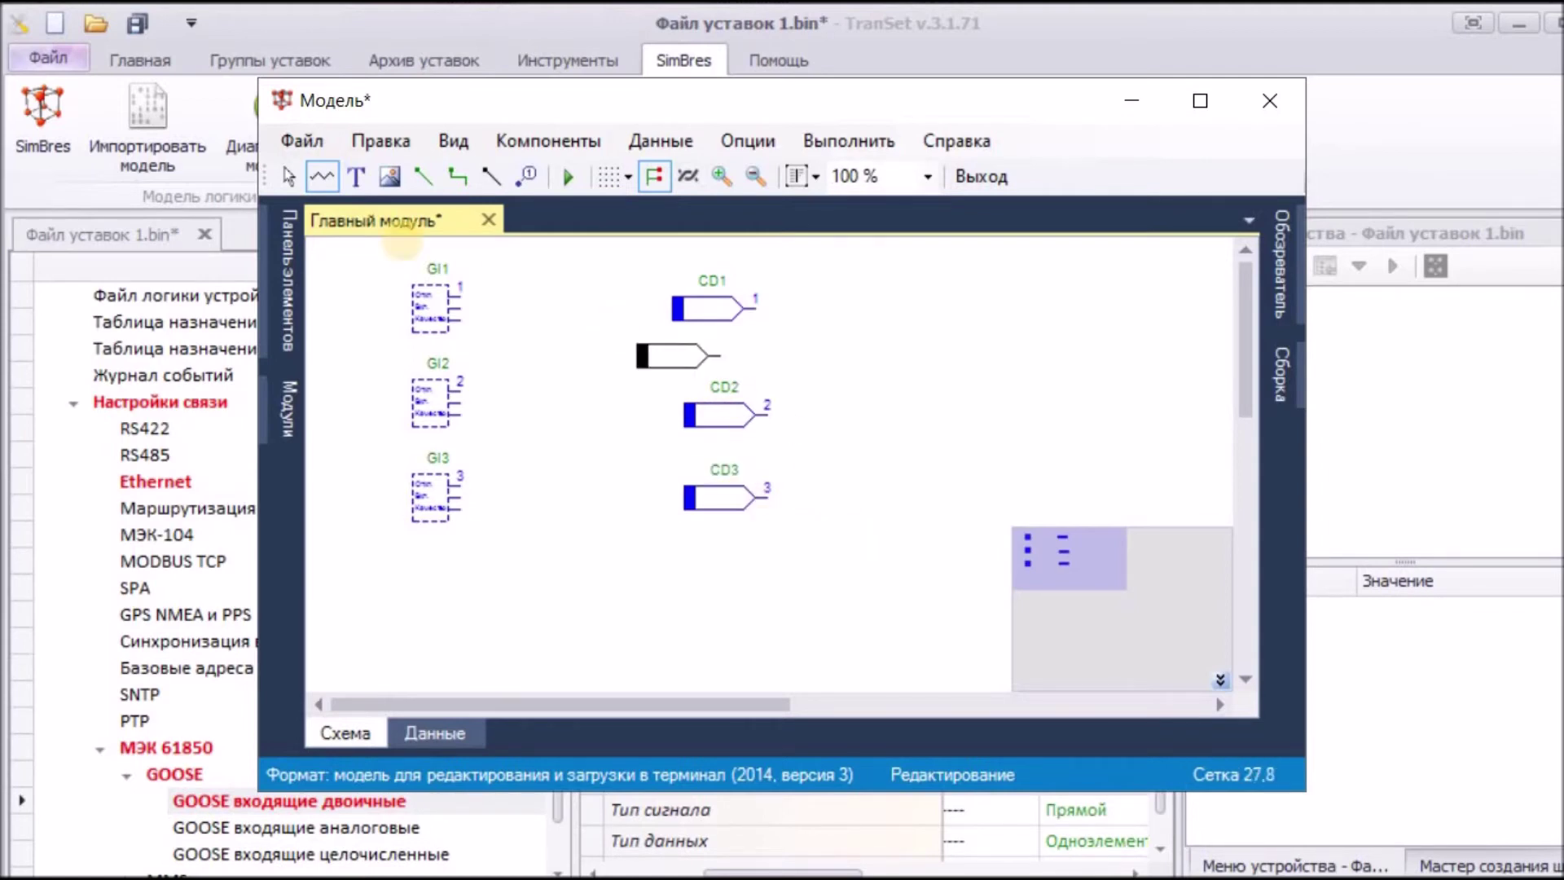
left_click(289, 176)
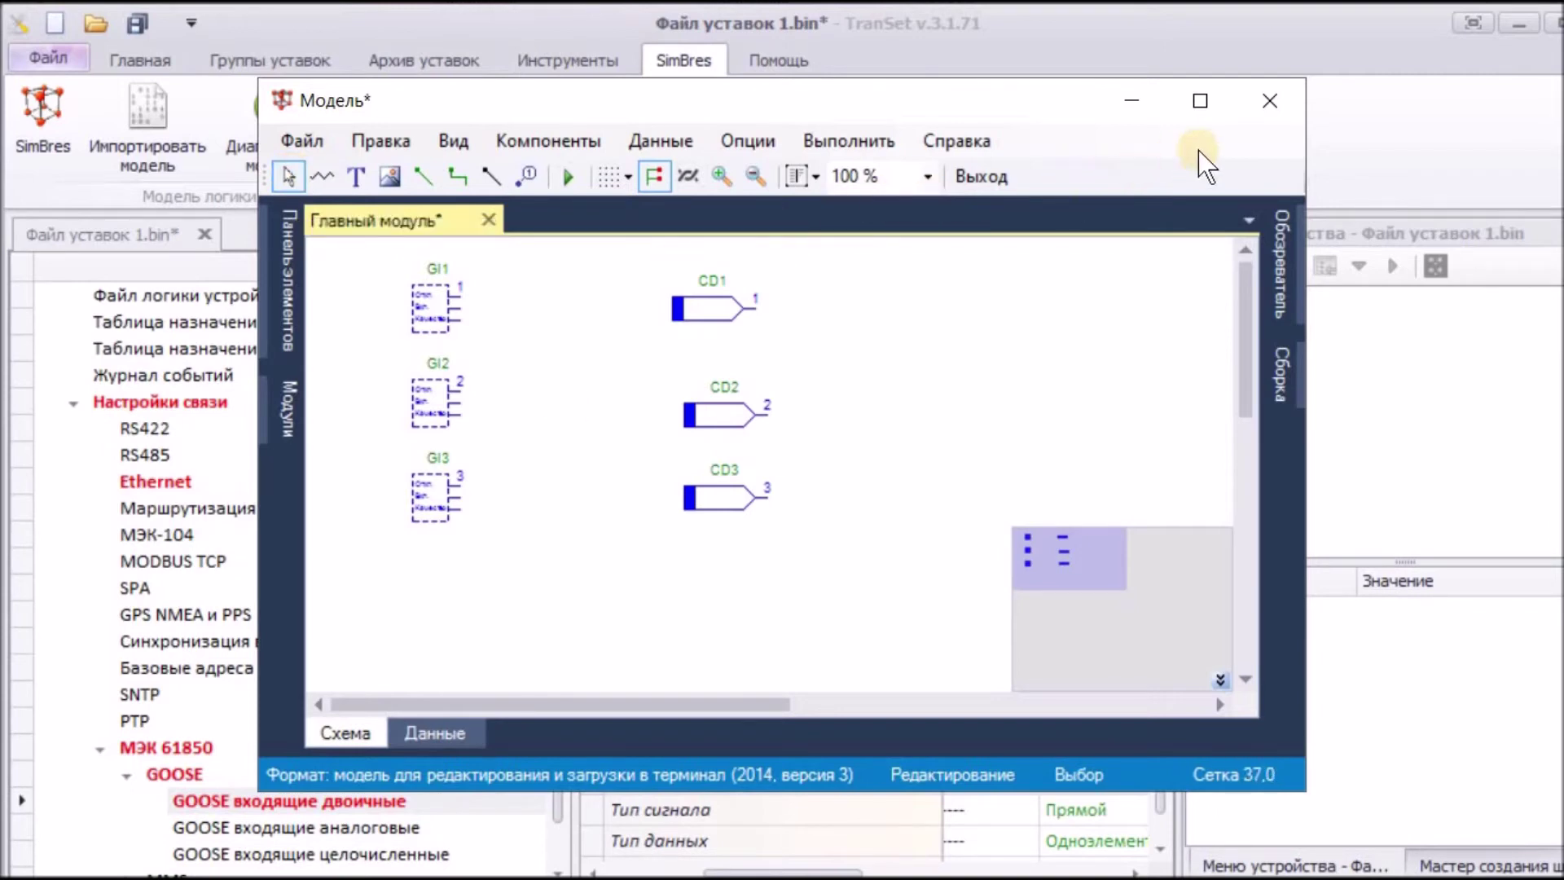
Step: Close the model editor saving changes, then show Таблица назначений входов
left_click(1263, 101)
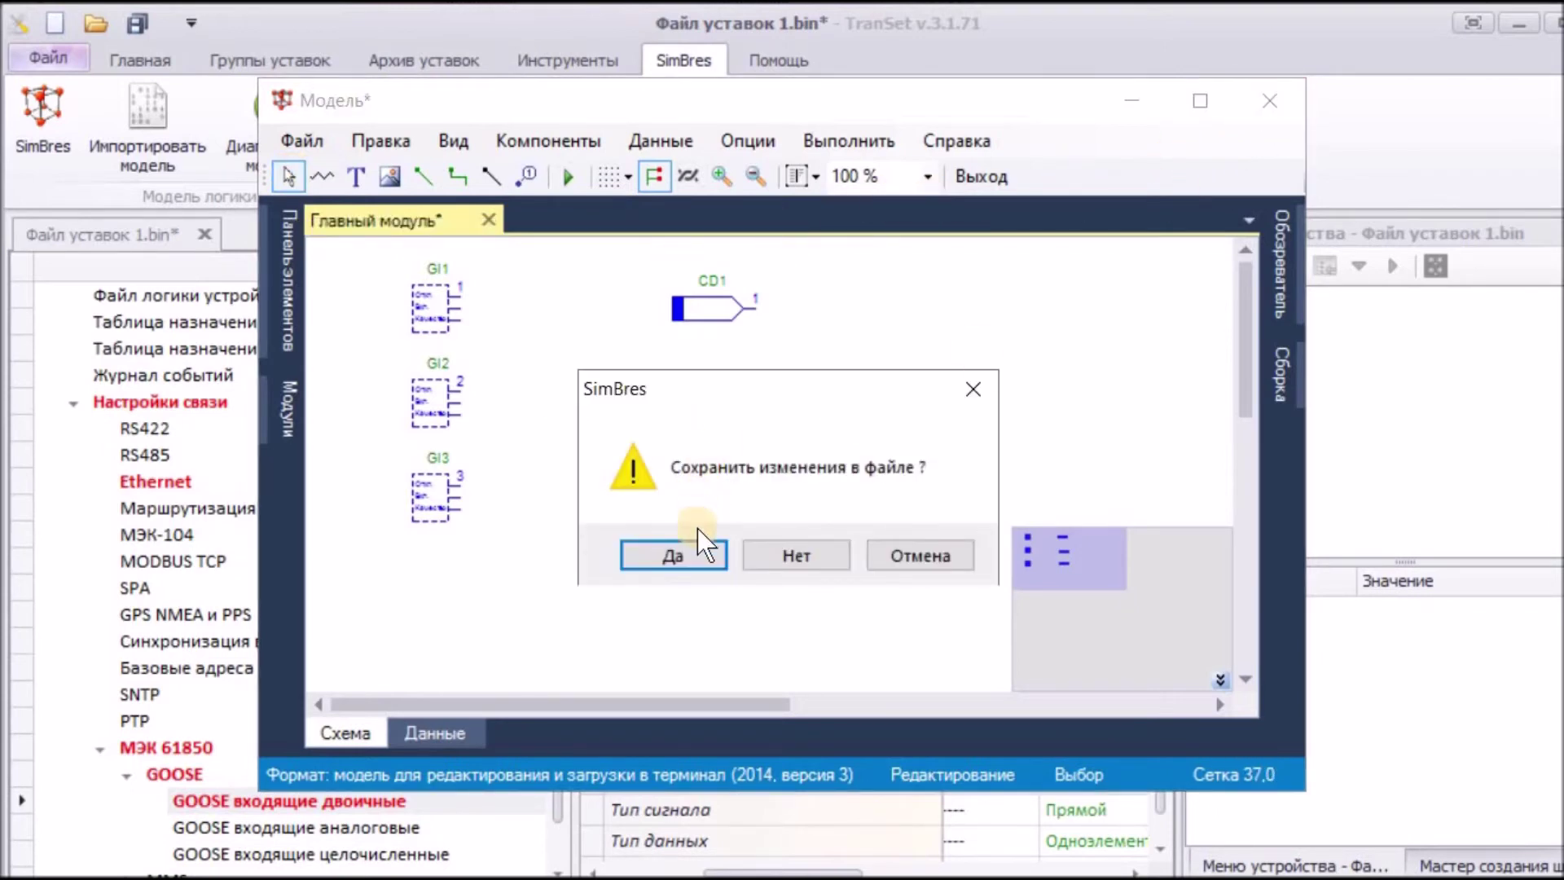
left_click(692, 555)
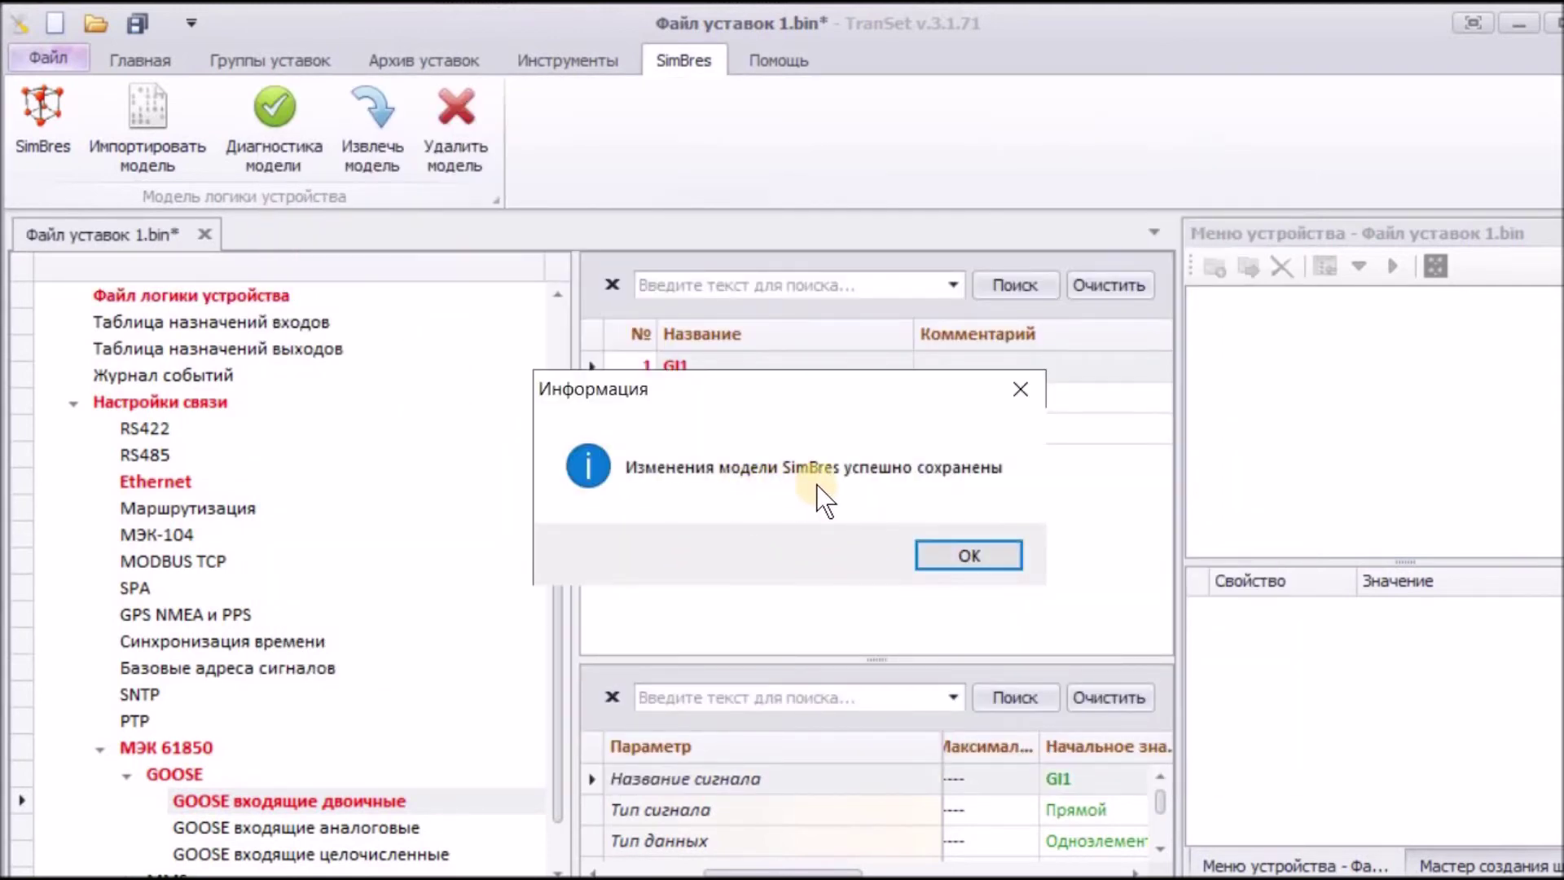
left_click(946, 554)
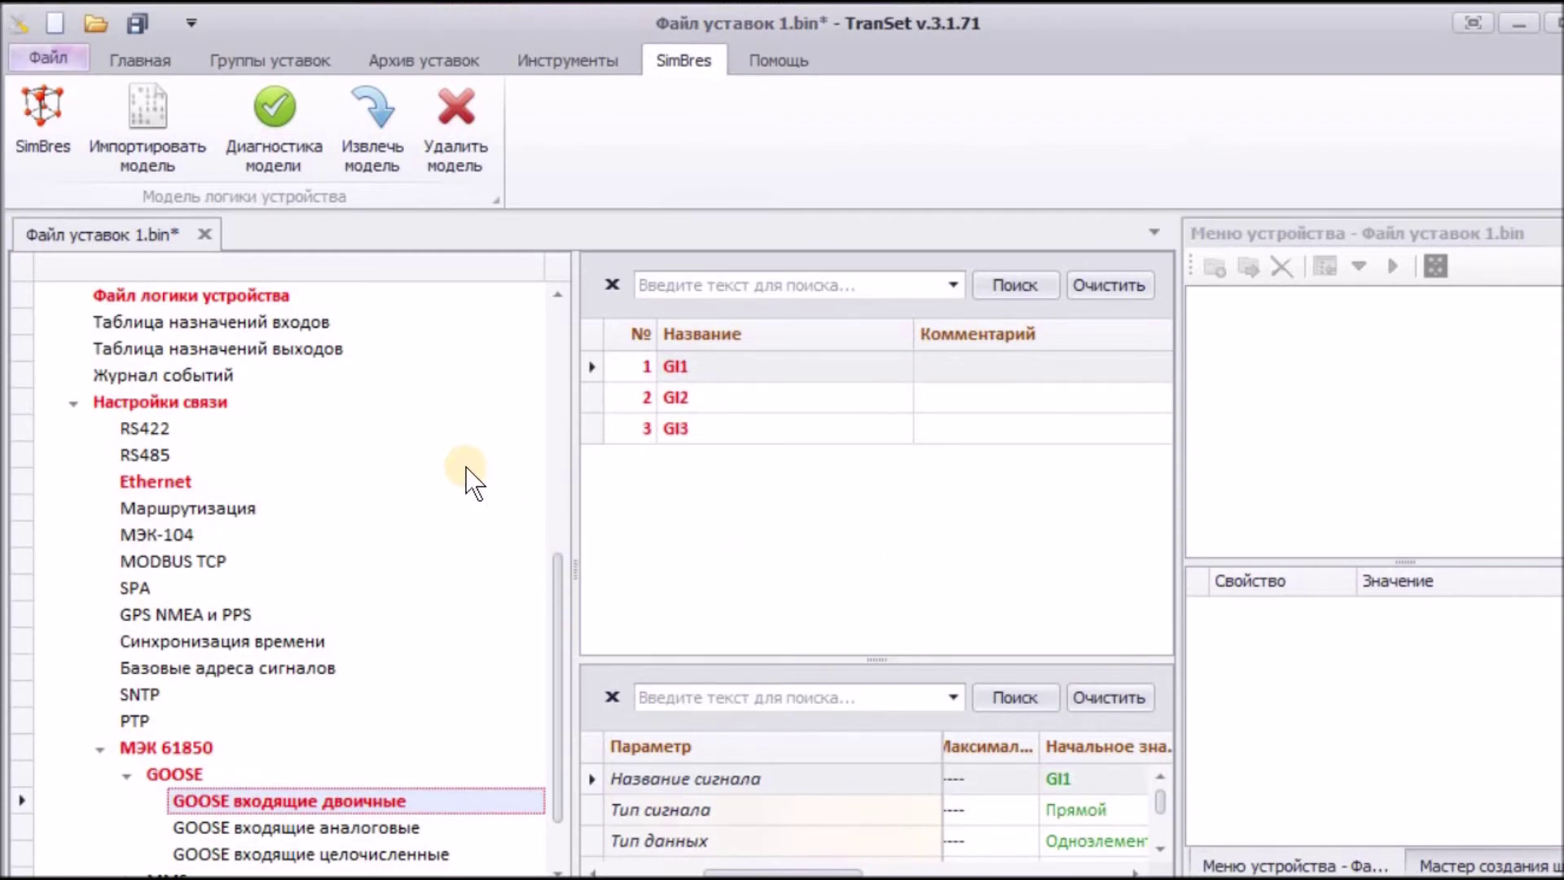
left_click(194, 324)
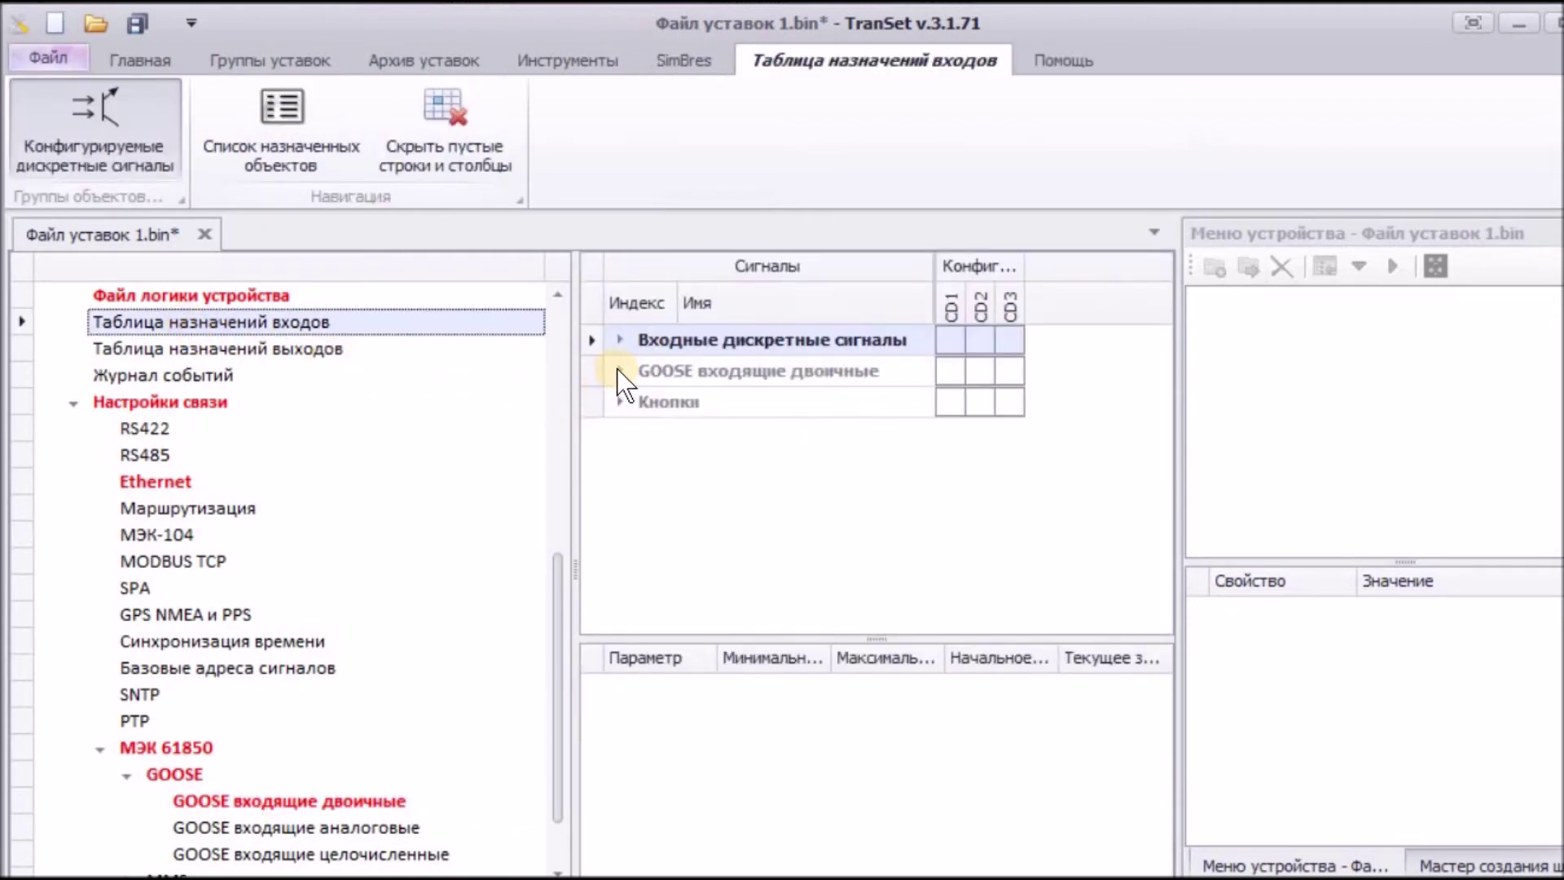
Step: Expand the GOOSE incoming binary inputs group and set GI1 to CD1 as 'Прямой / Нет'
left_click(620, 340)
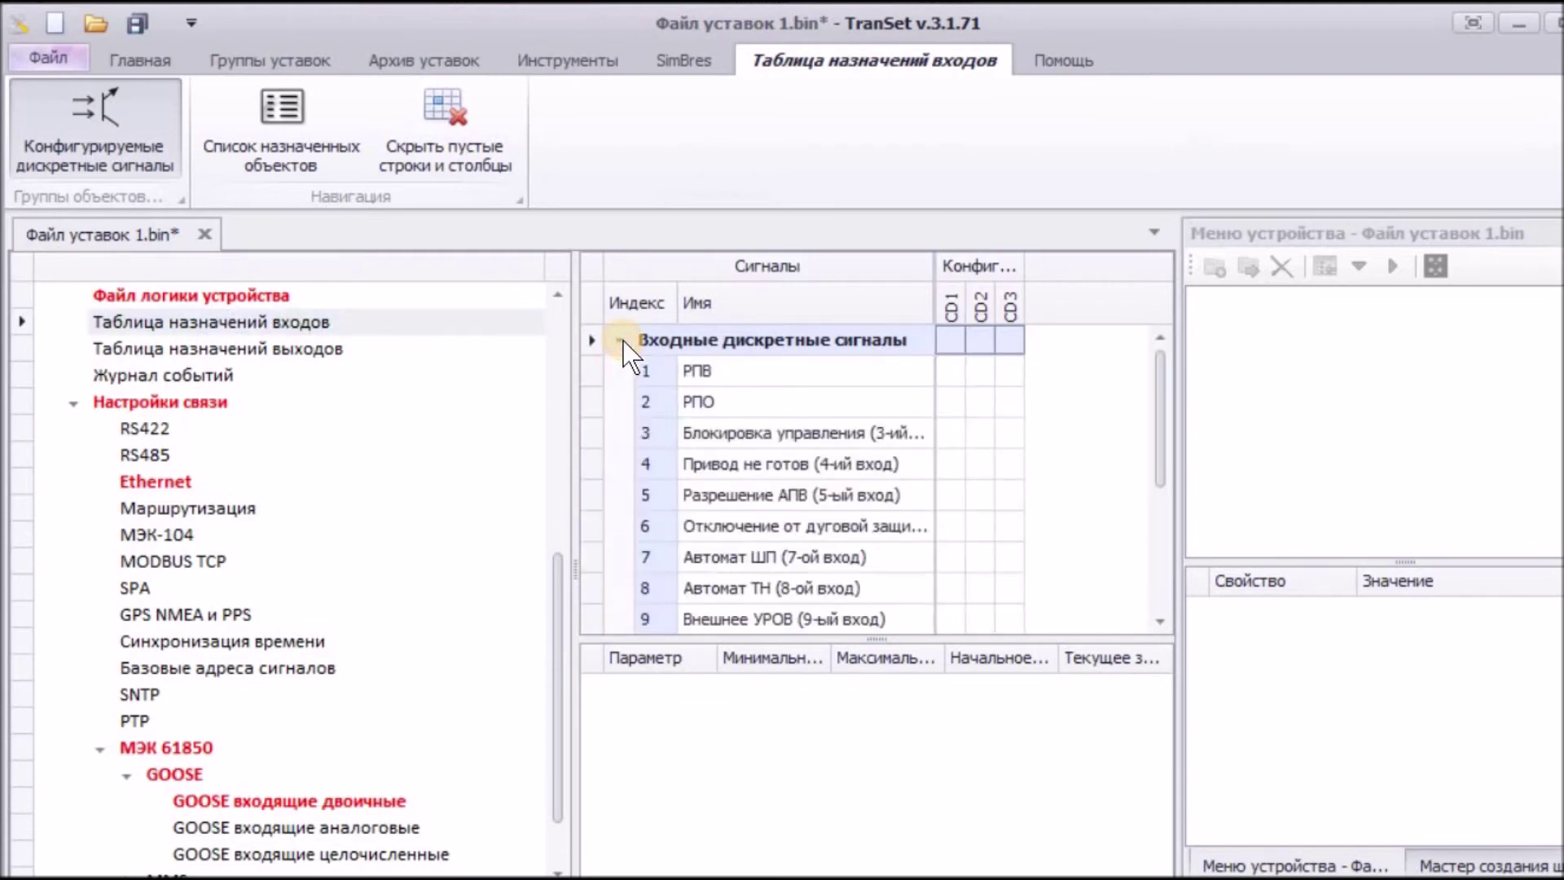
left_click(623, 341)
left_click(617, 371)
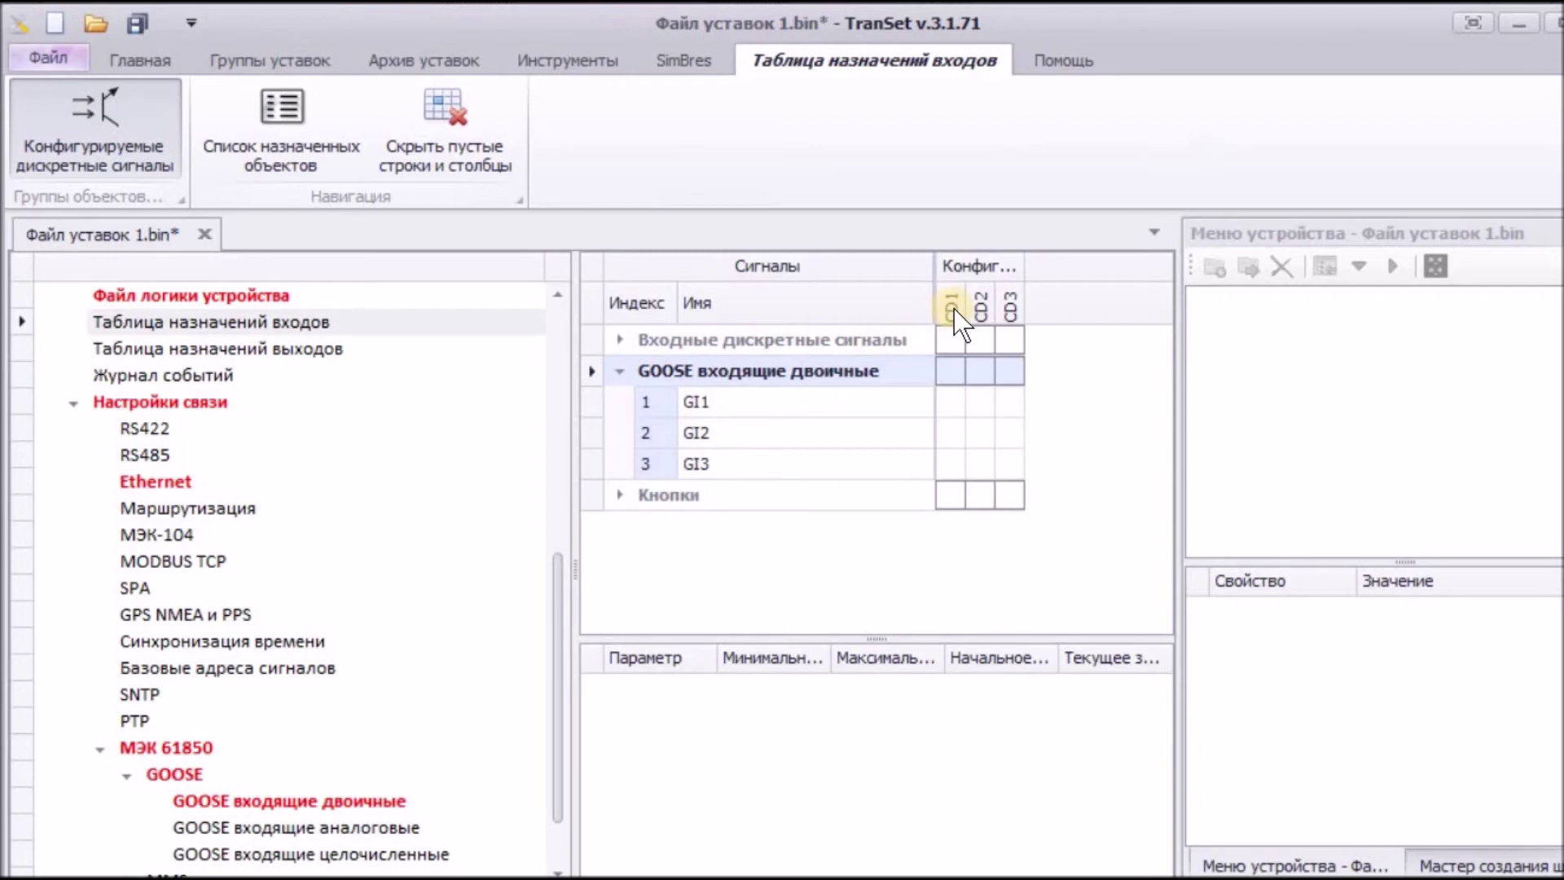
left_click(949, 403)
left_click(949, 403)
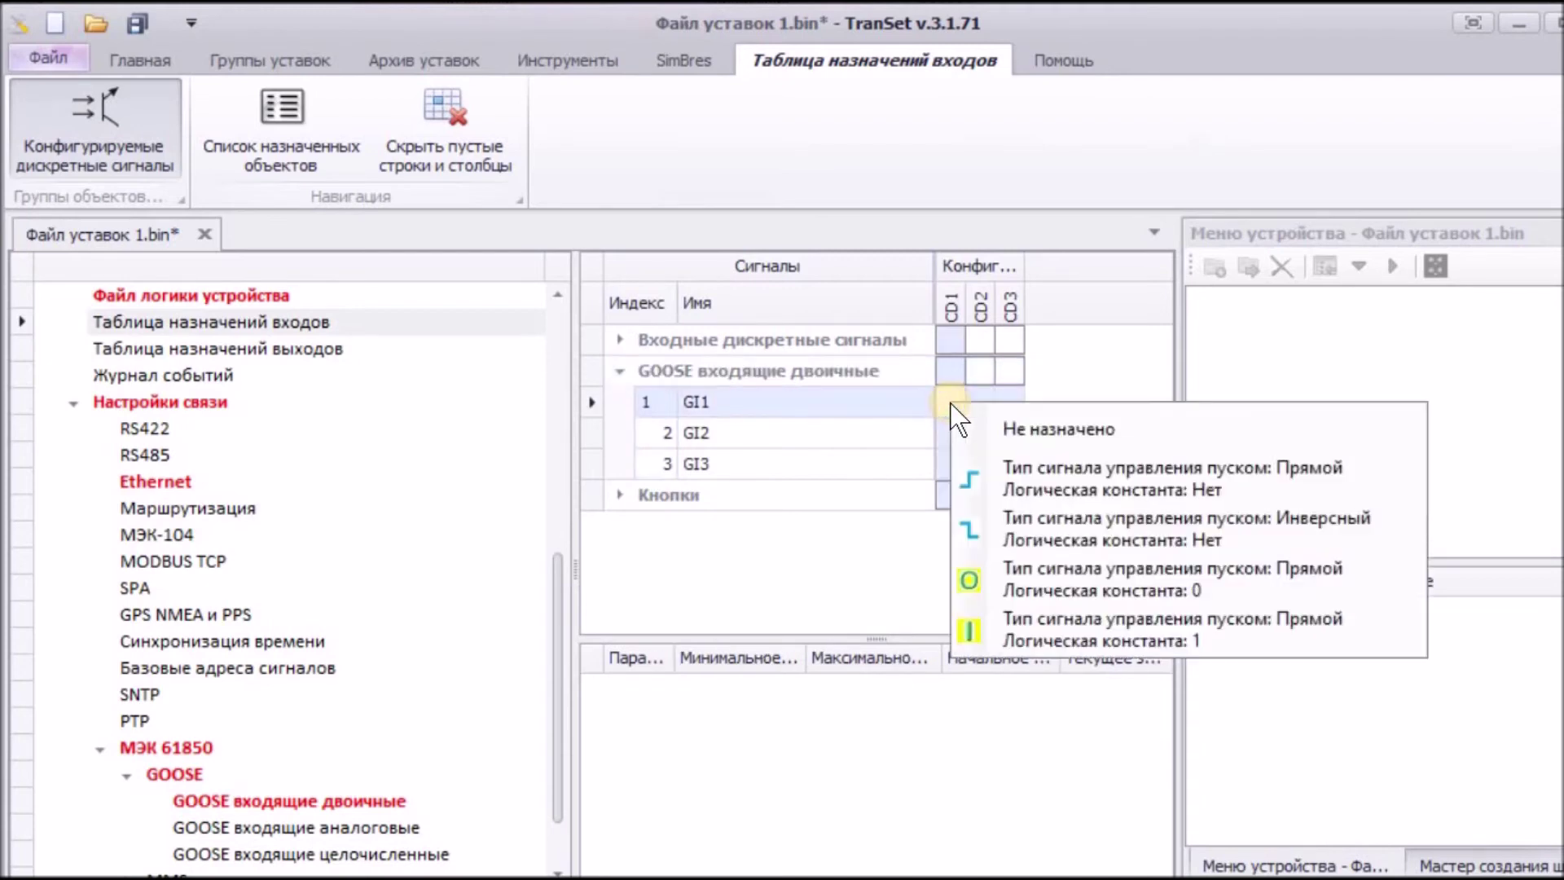
left_click(980, 476)
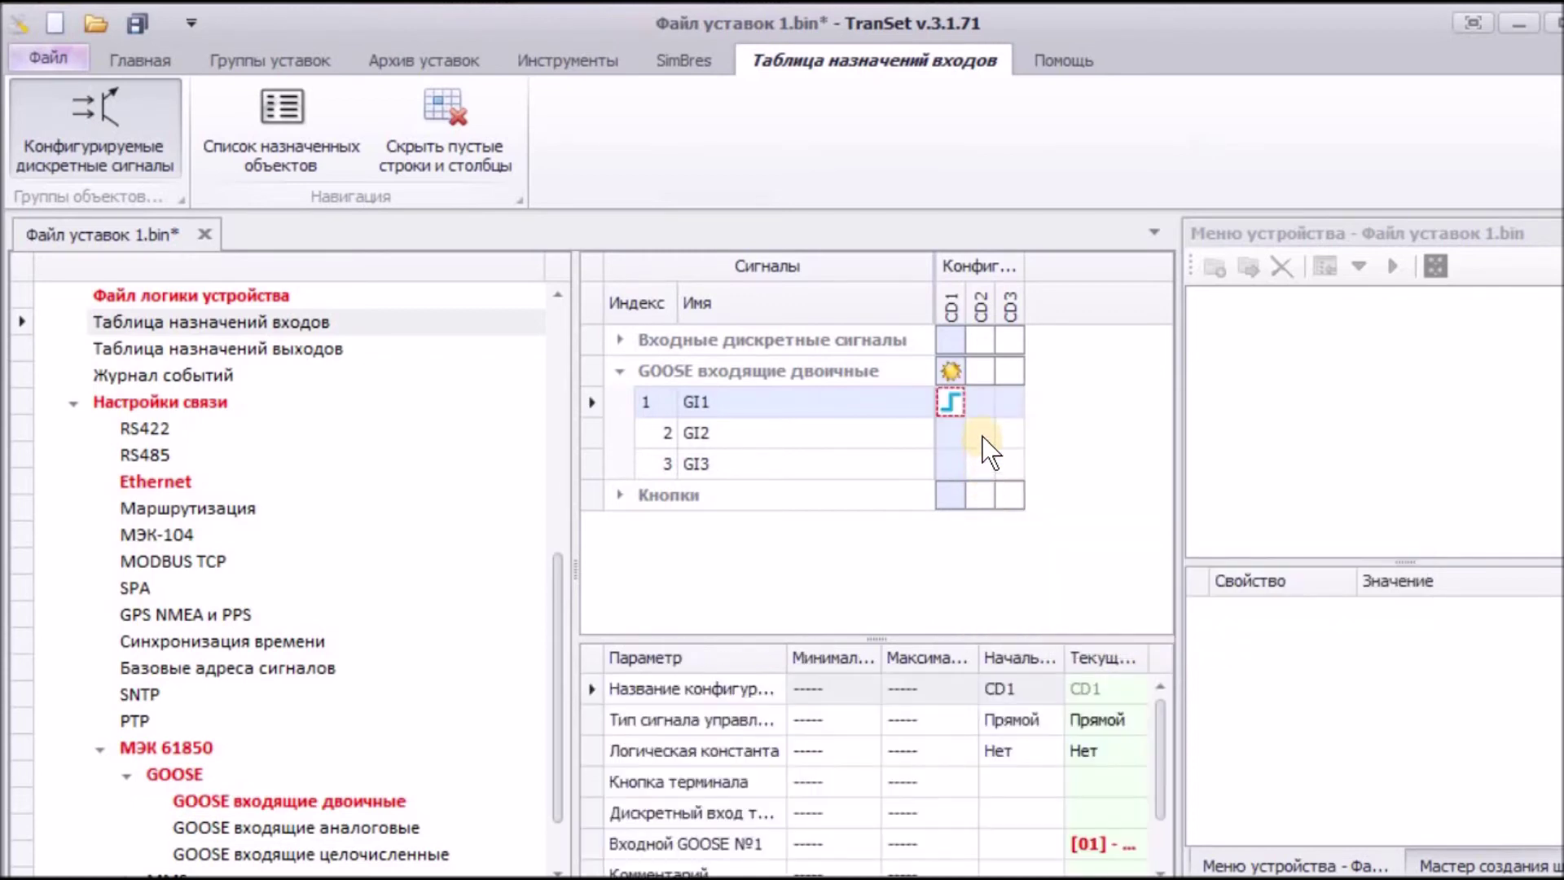
Step: Set GI2 to CD2 and GI3 to CD3 as 'Прямой / Нет', then begin saving all
left_click(981, 435)
left_click(1015, 503)
left_click(1006, 462)
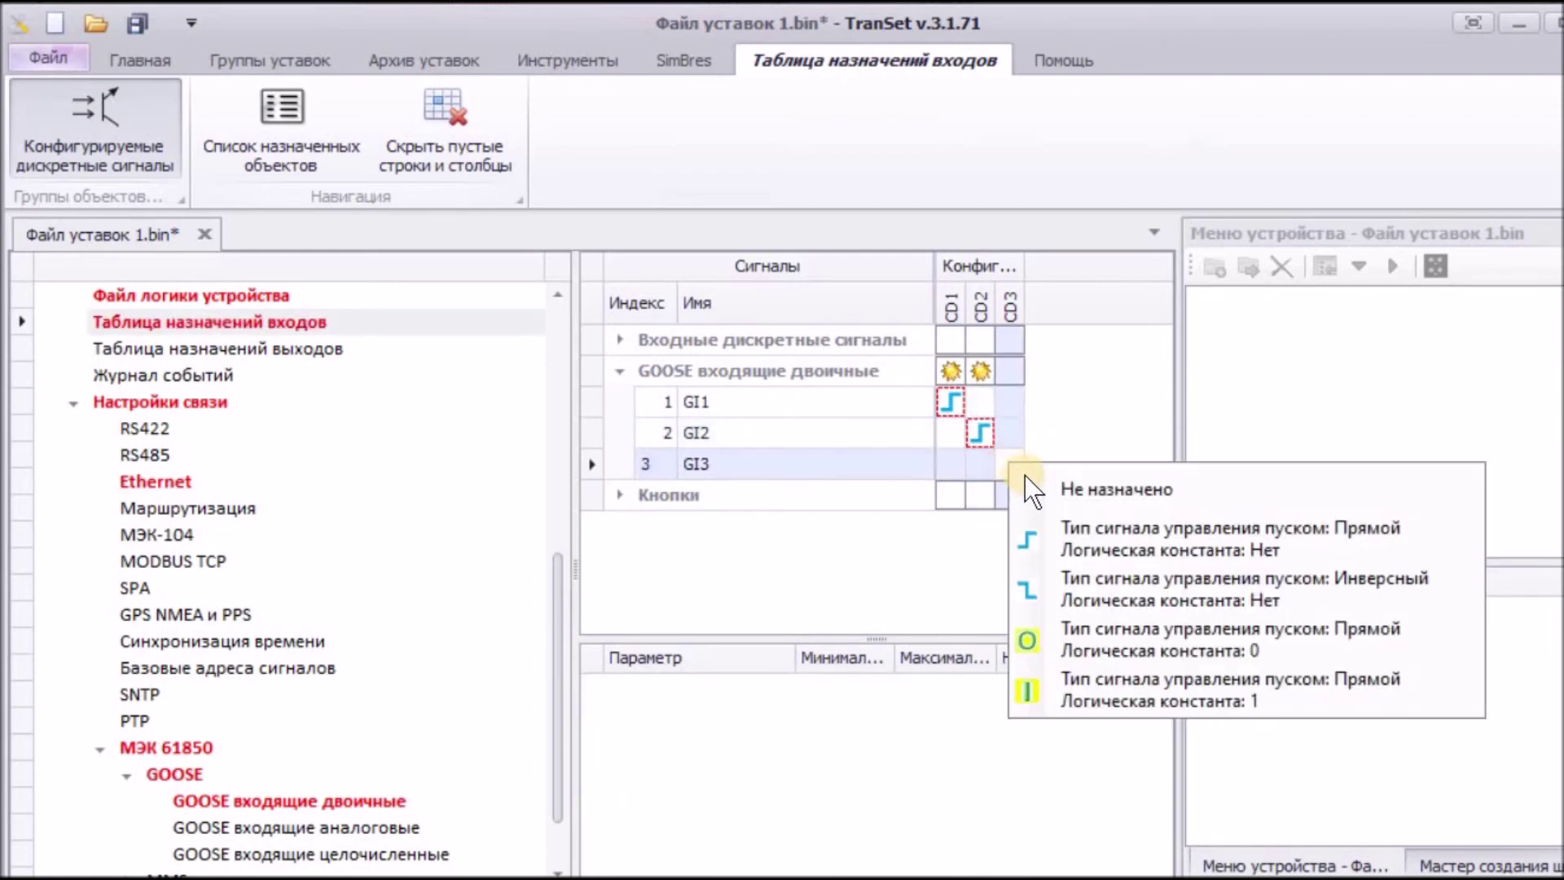
left_click(1044, 533)
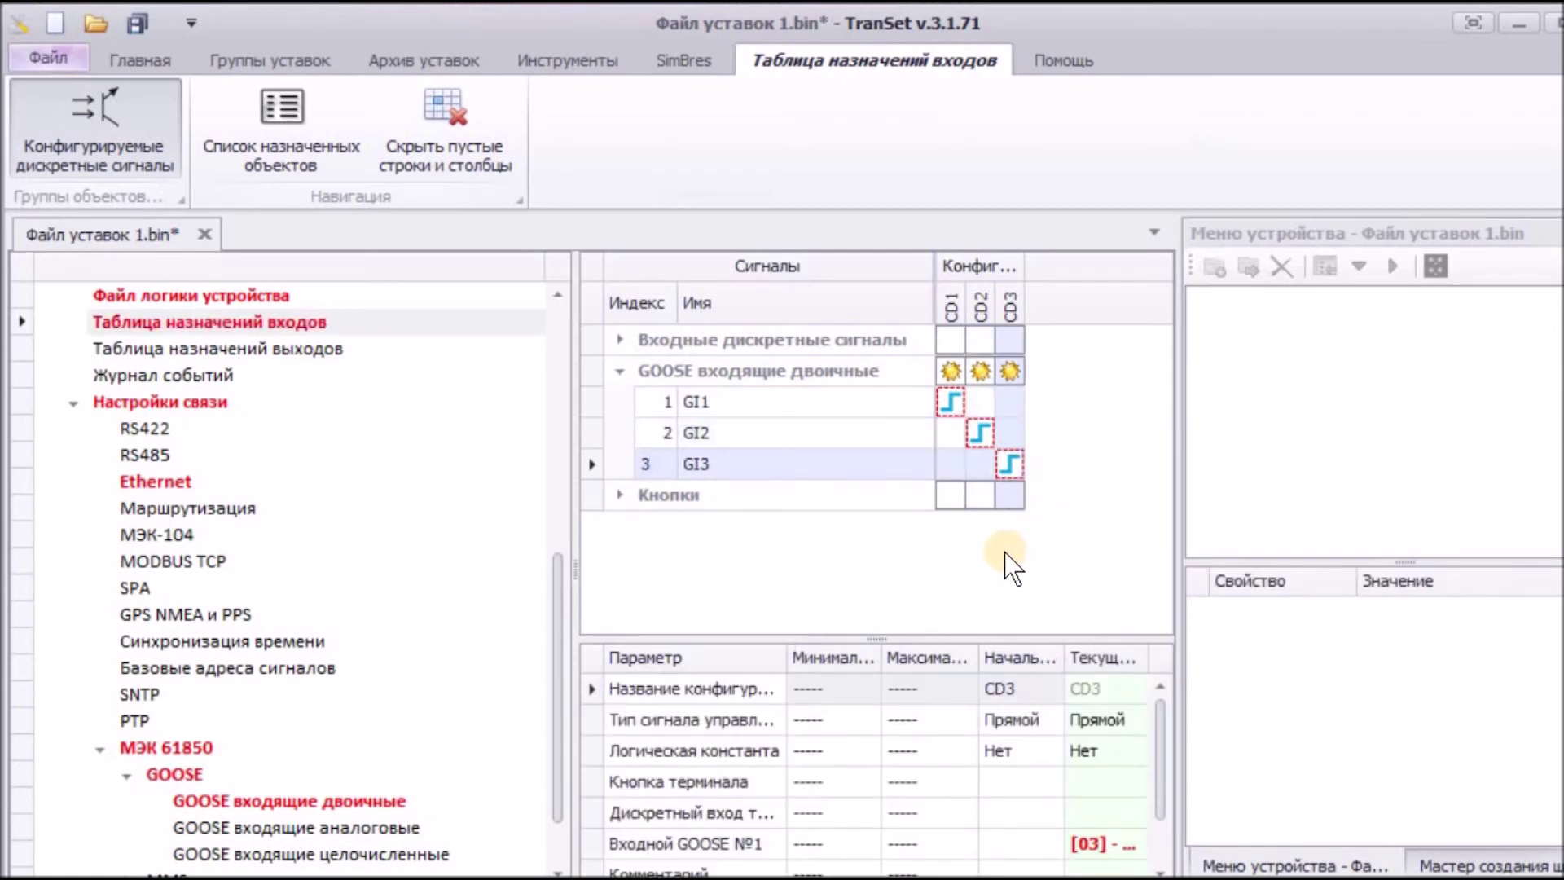
left_click(143, 22)
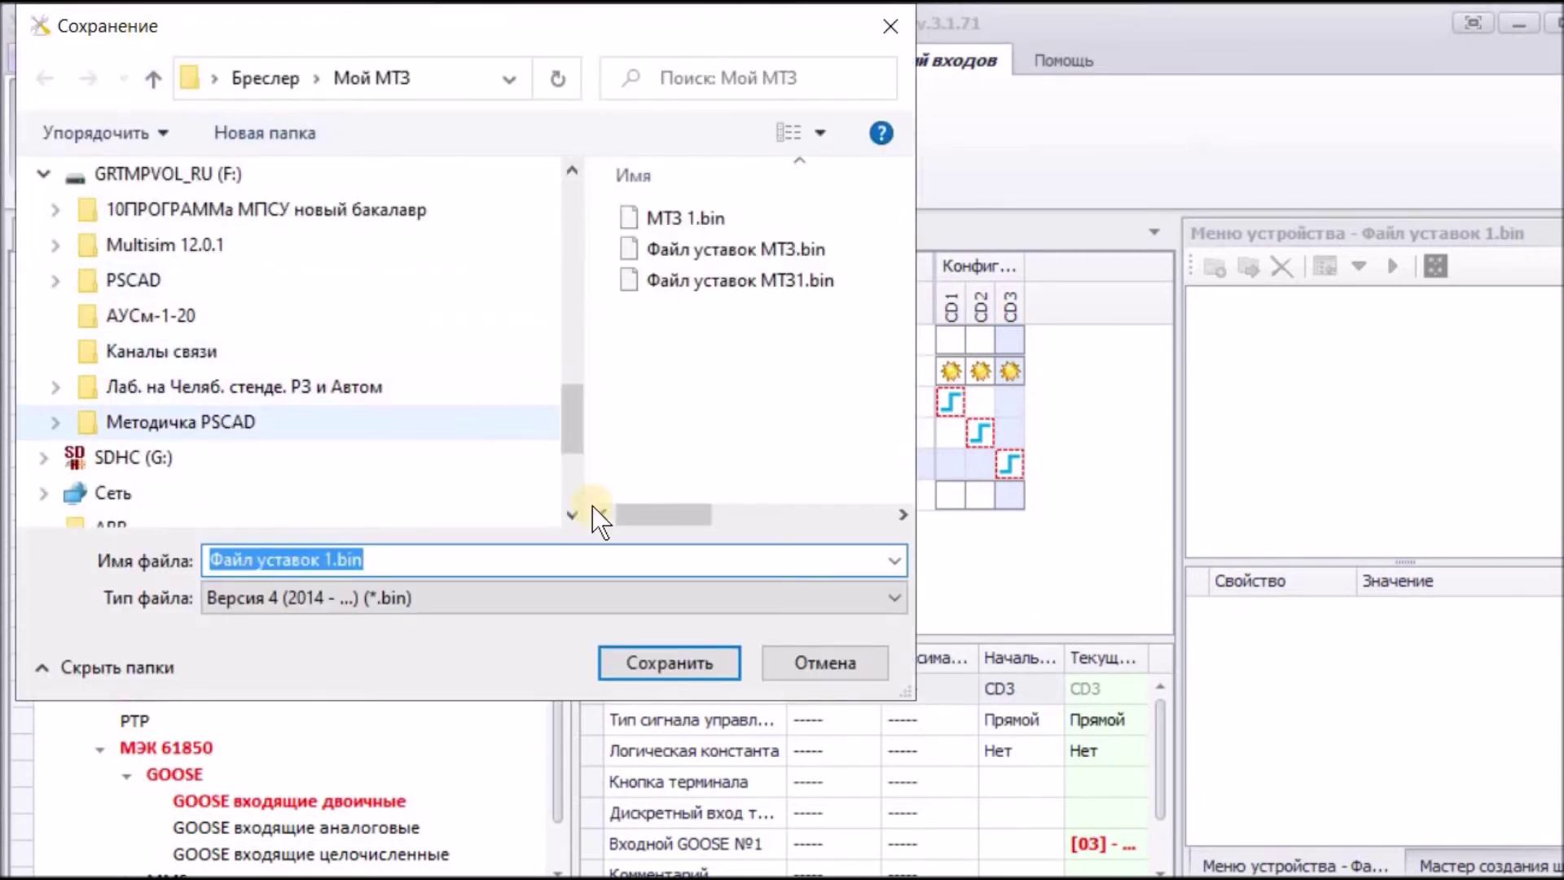
Step: Save the settings file as Файл уставок 1.bin
left_click(658, 666)
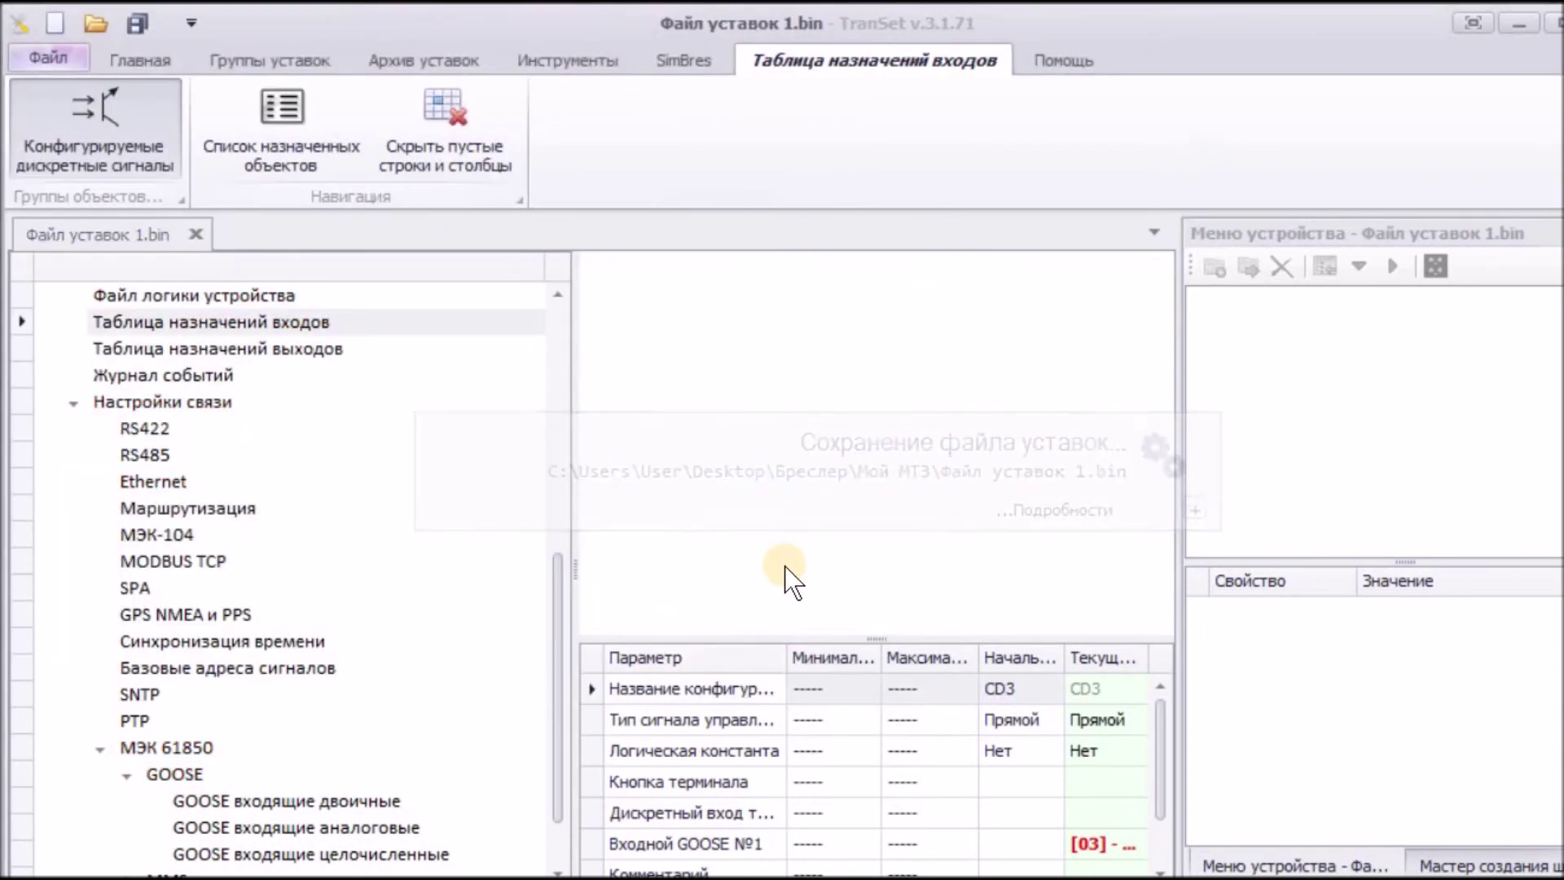
left_click(74, 401)
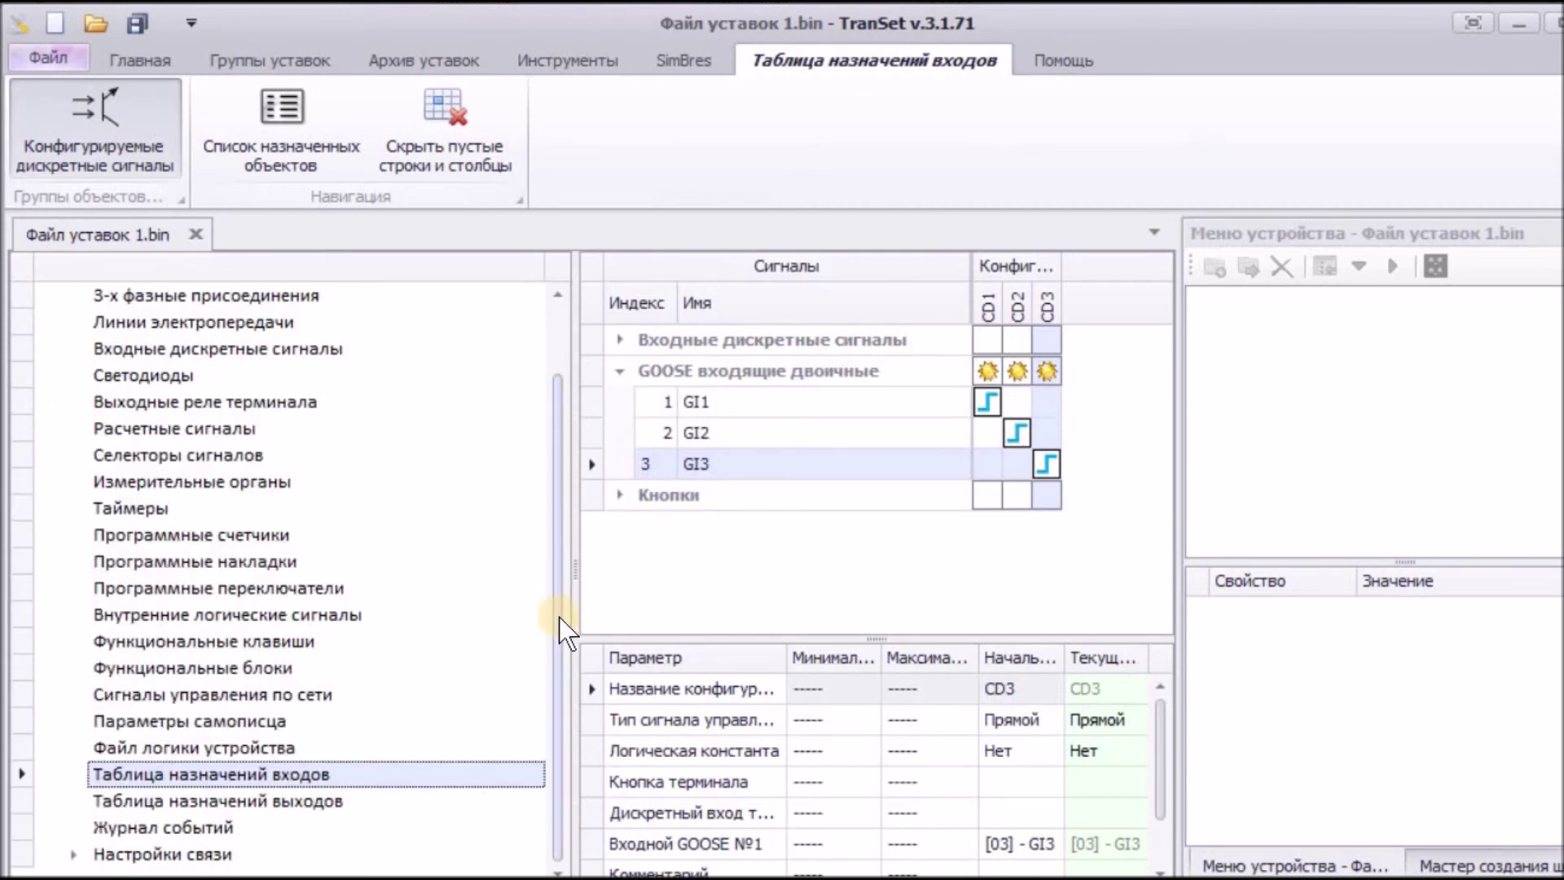
scroll(558, 617, "up", 2)
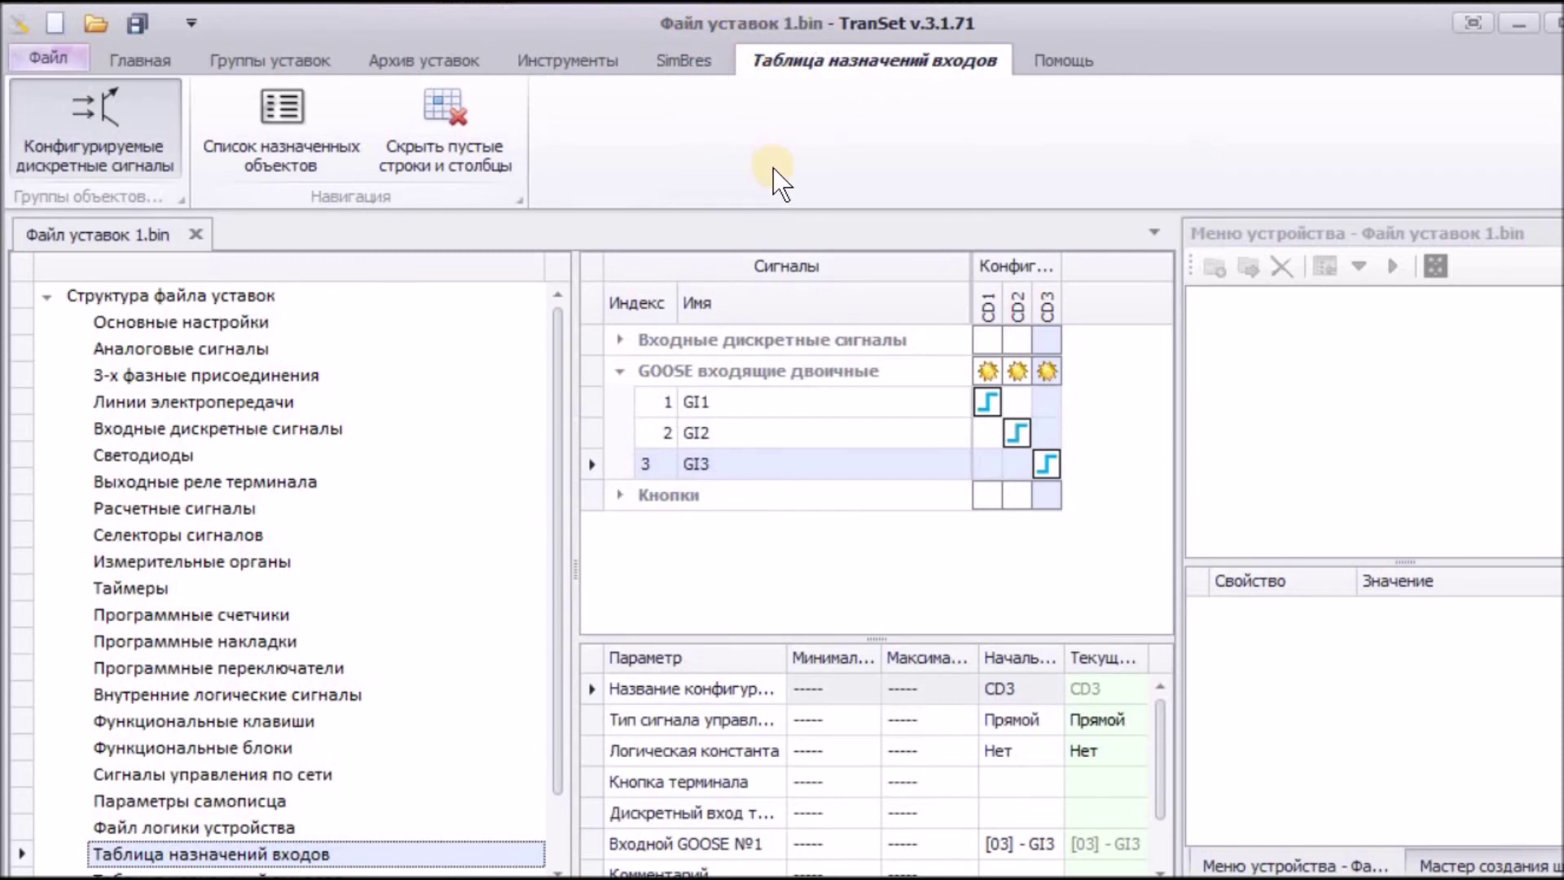
Step: Save a copy as Файл уставок 2.bin in the Мой МТЗ folder
left_click(73, 56)
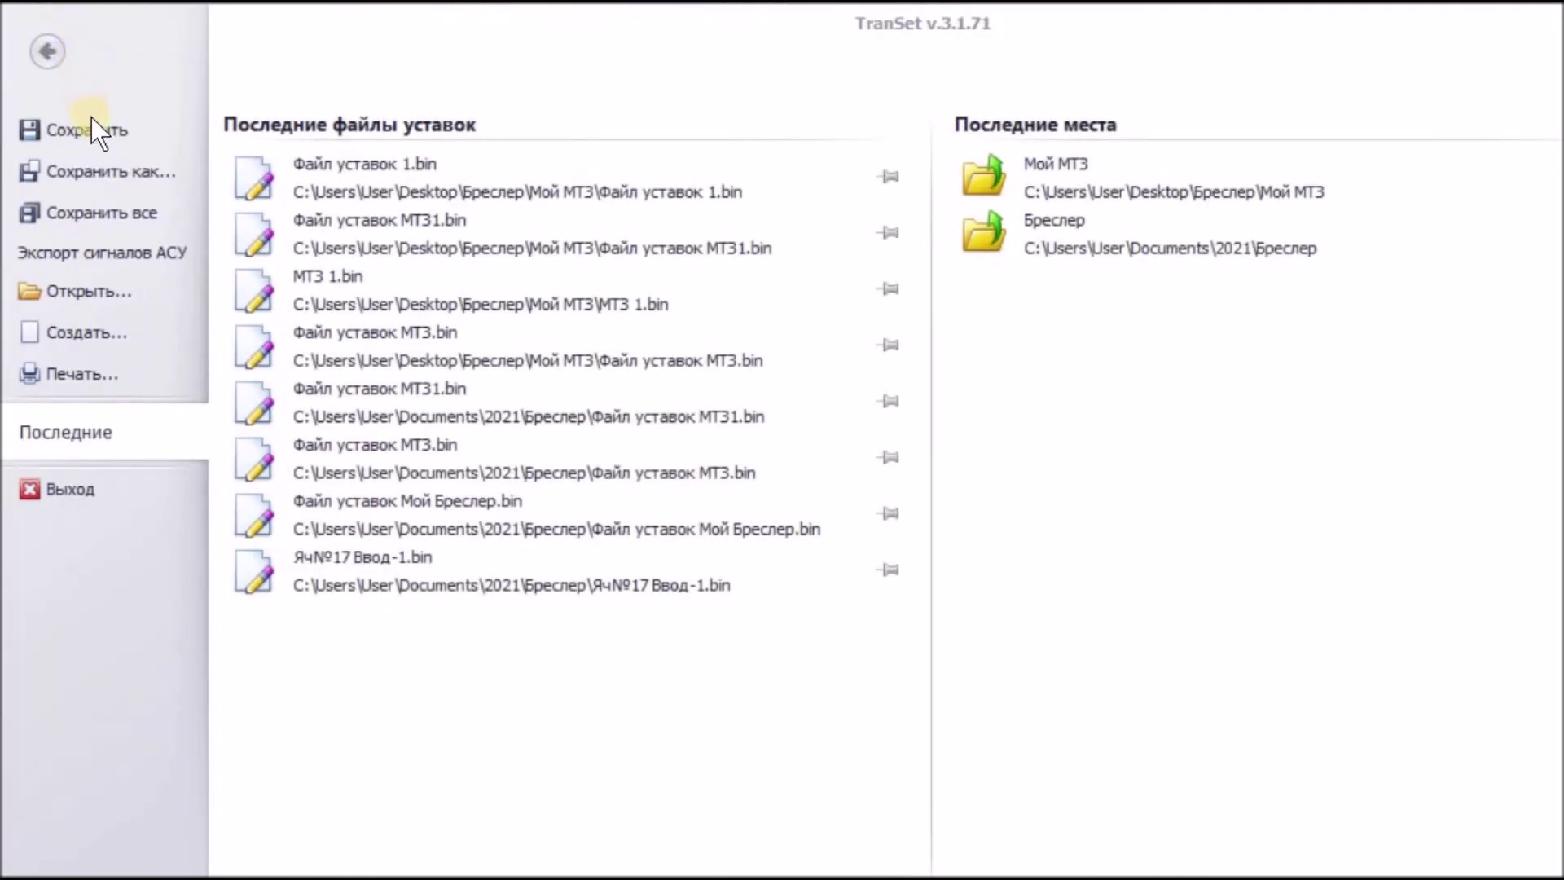
left_click(103, 166)
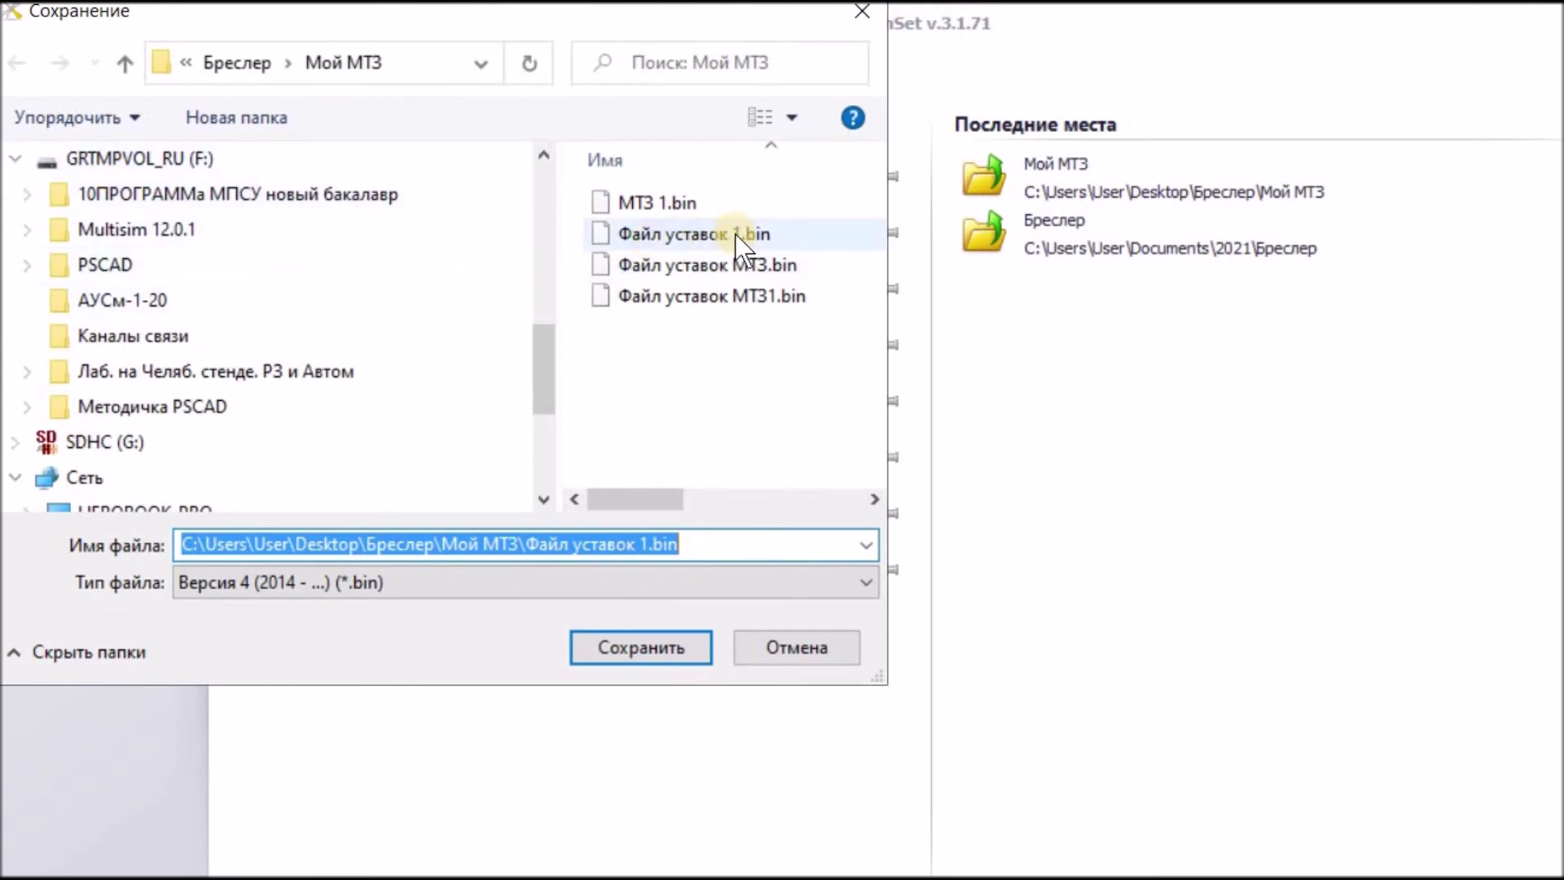
left_click(641, 544)
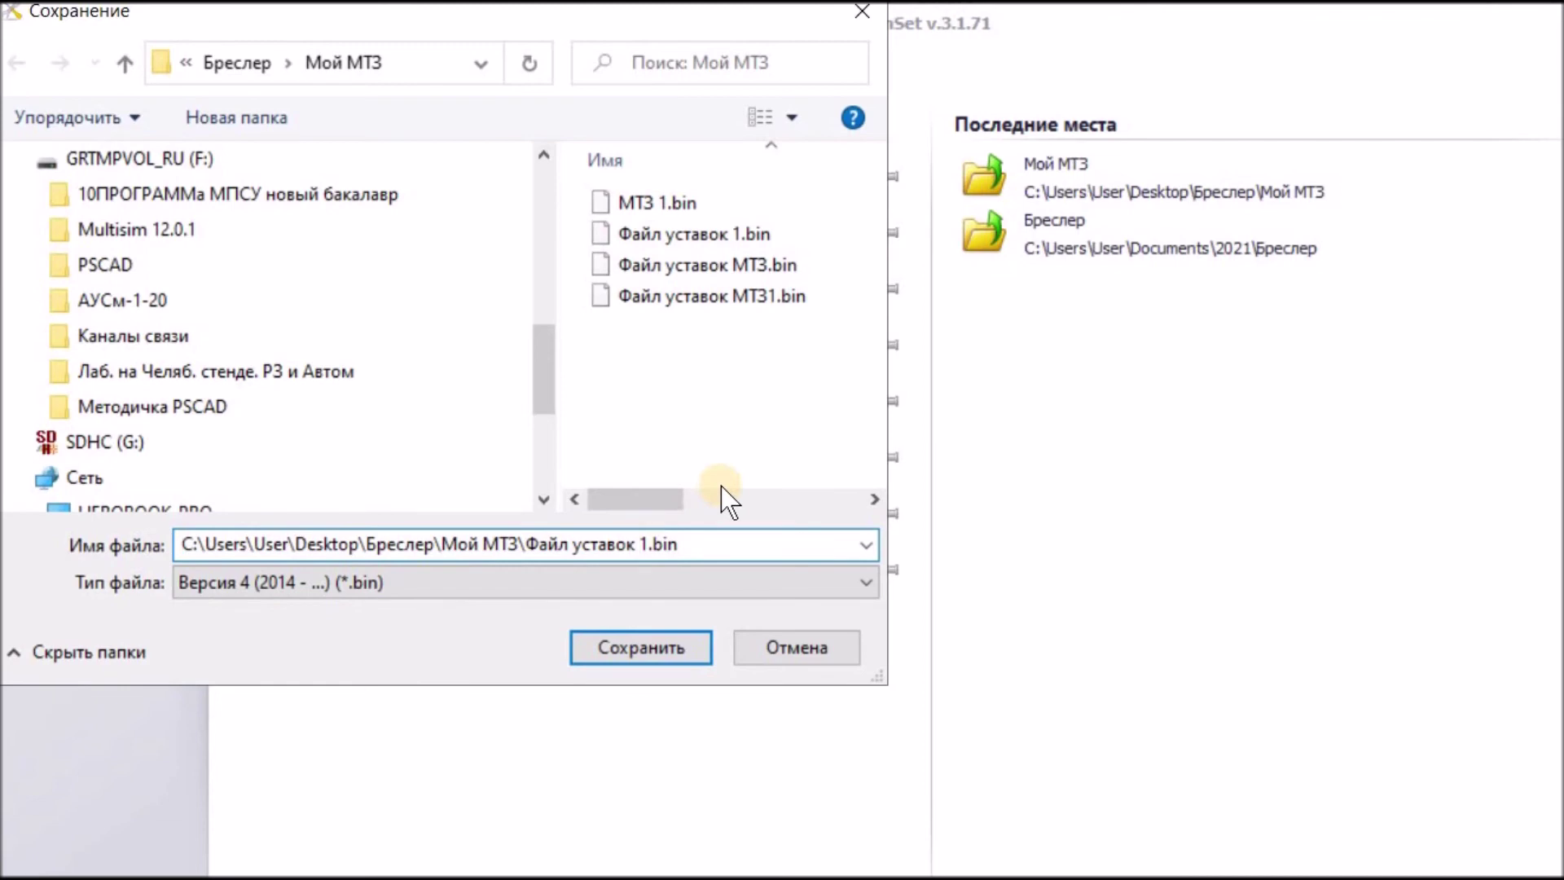
key("Delete")
type("2")
left_click(658, 645)
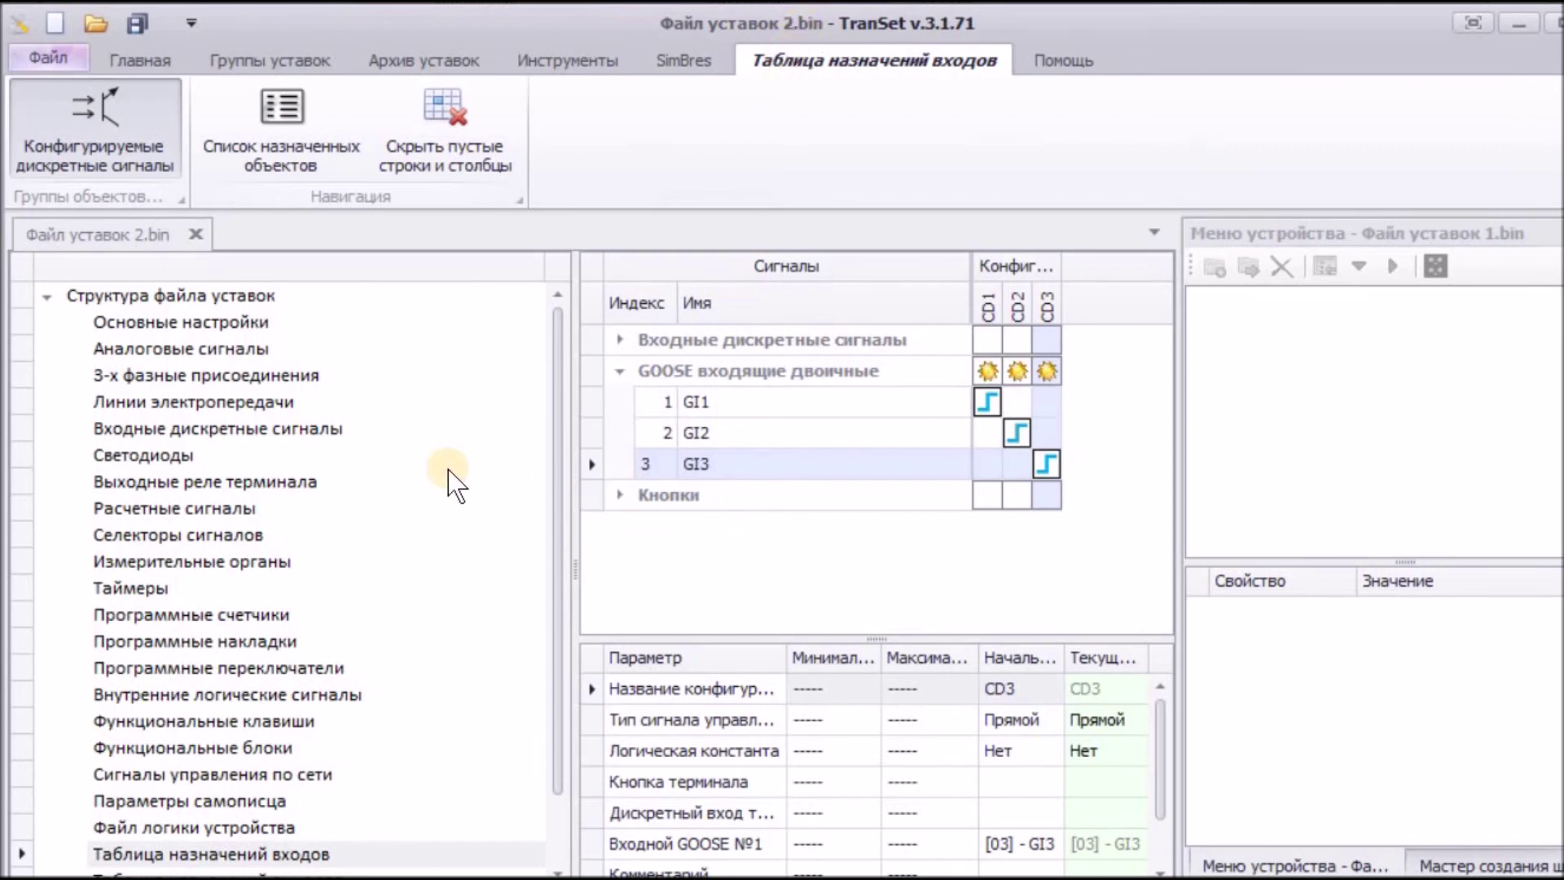
Step: In Основные настройки, change 'Номер шкафа (панели) – Терминал' from Терминал 1 to Терминал 2 and save
left_click(223, 321)
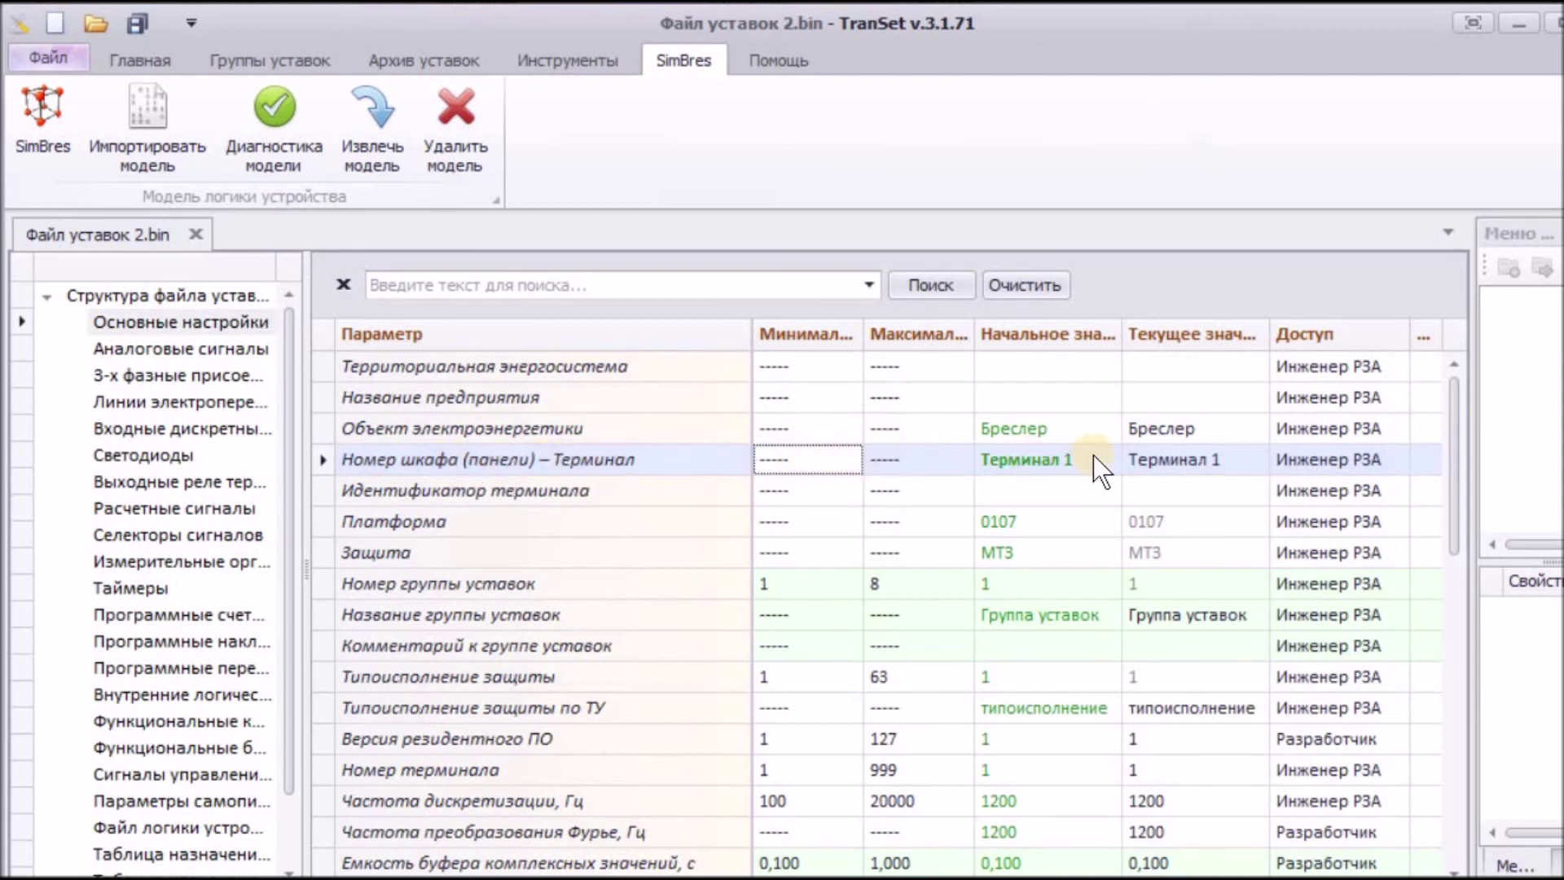
left_click(1191, 461)
left_click(1191, 461)
left_click(1218, 460)
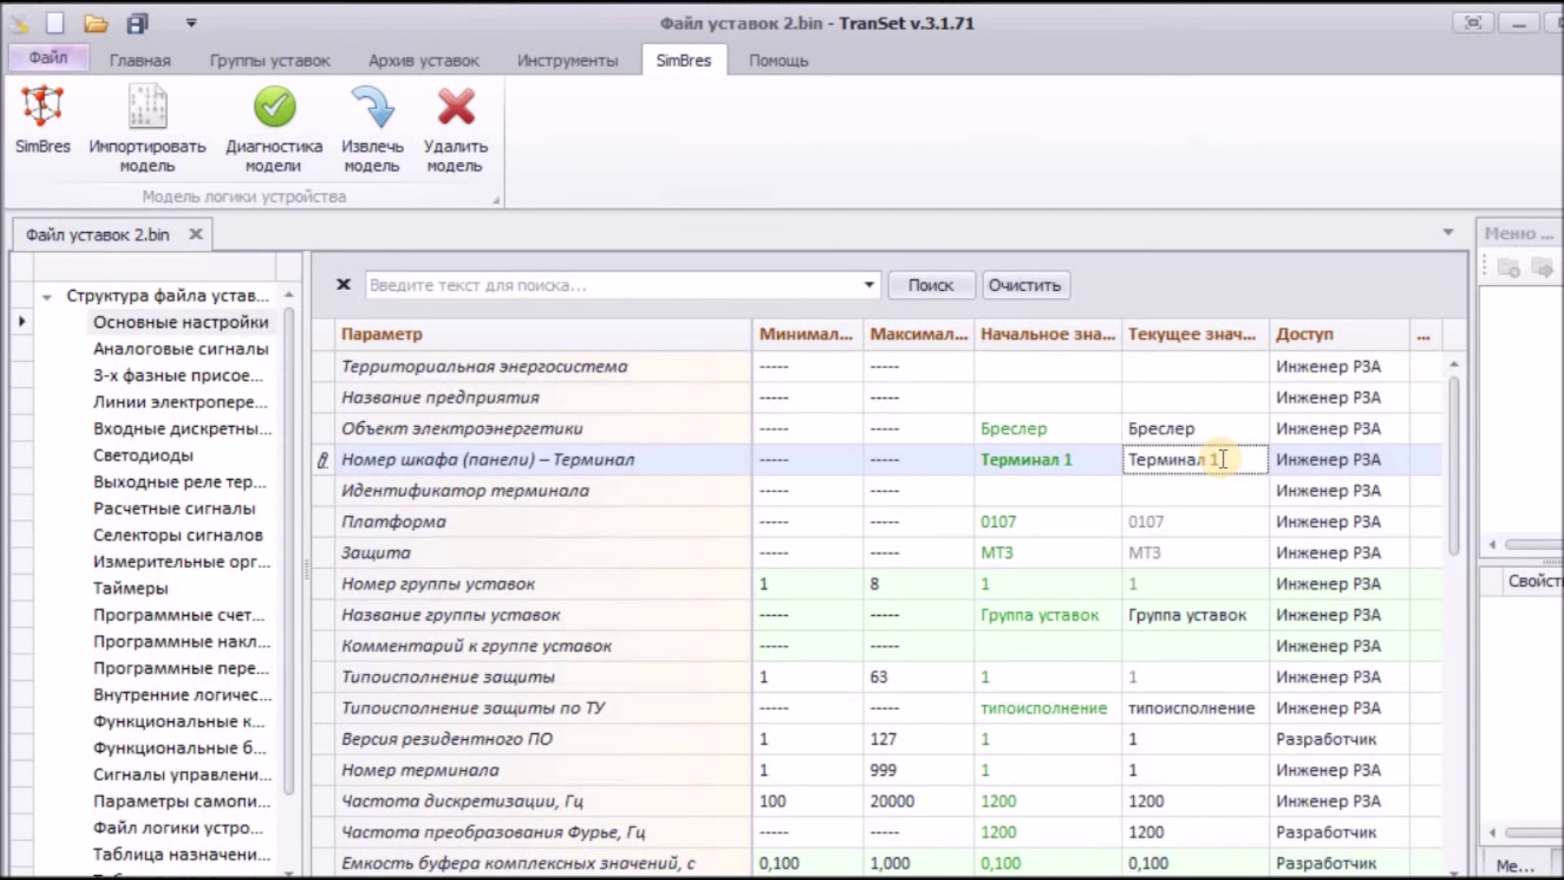
key("BackSpace")
type("2")
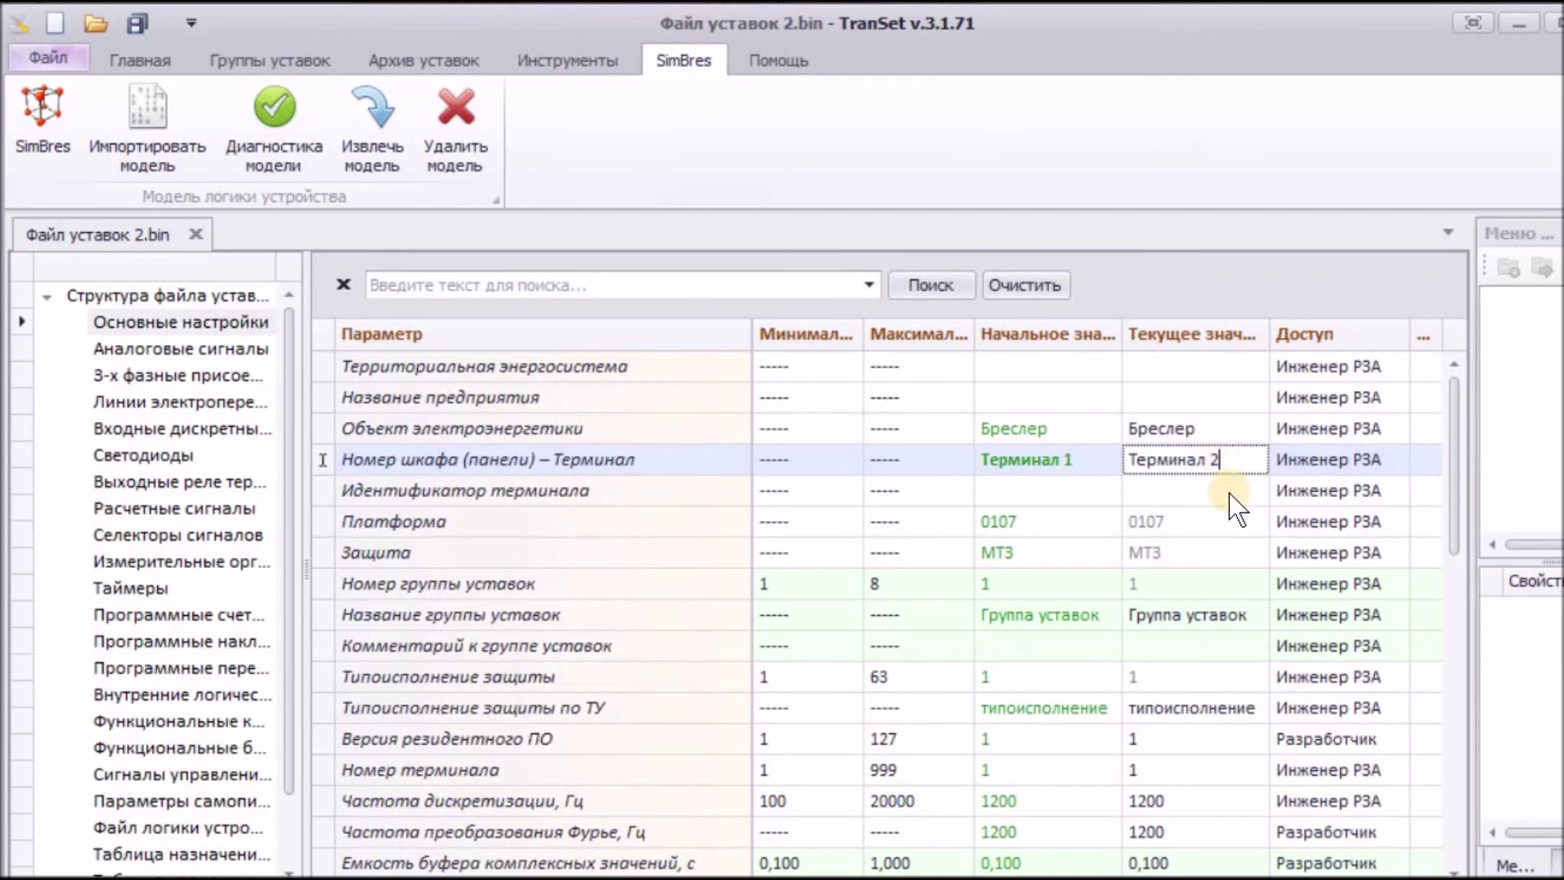
key("Return")
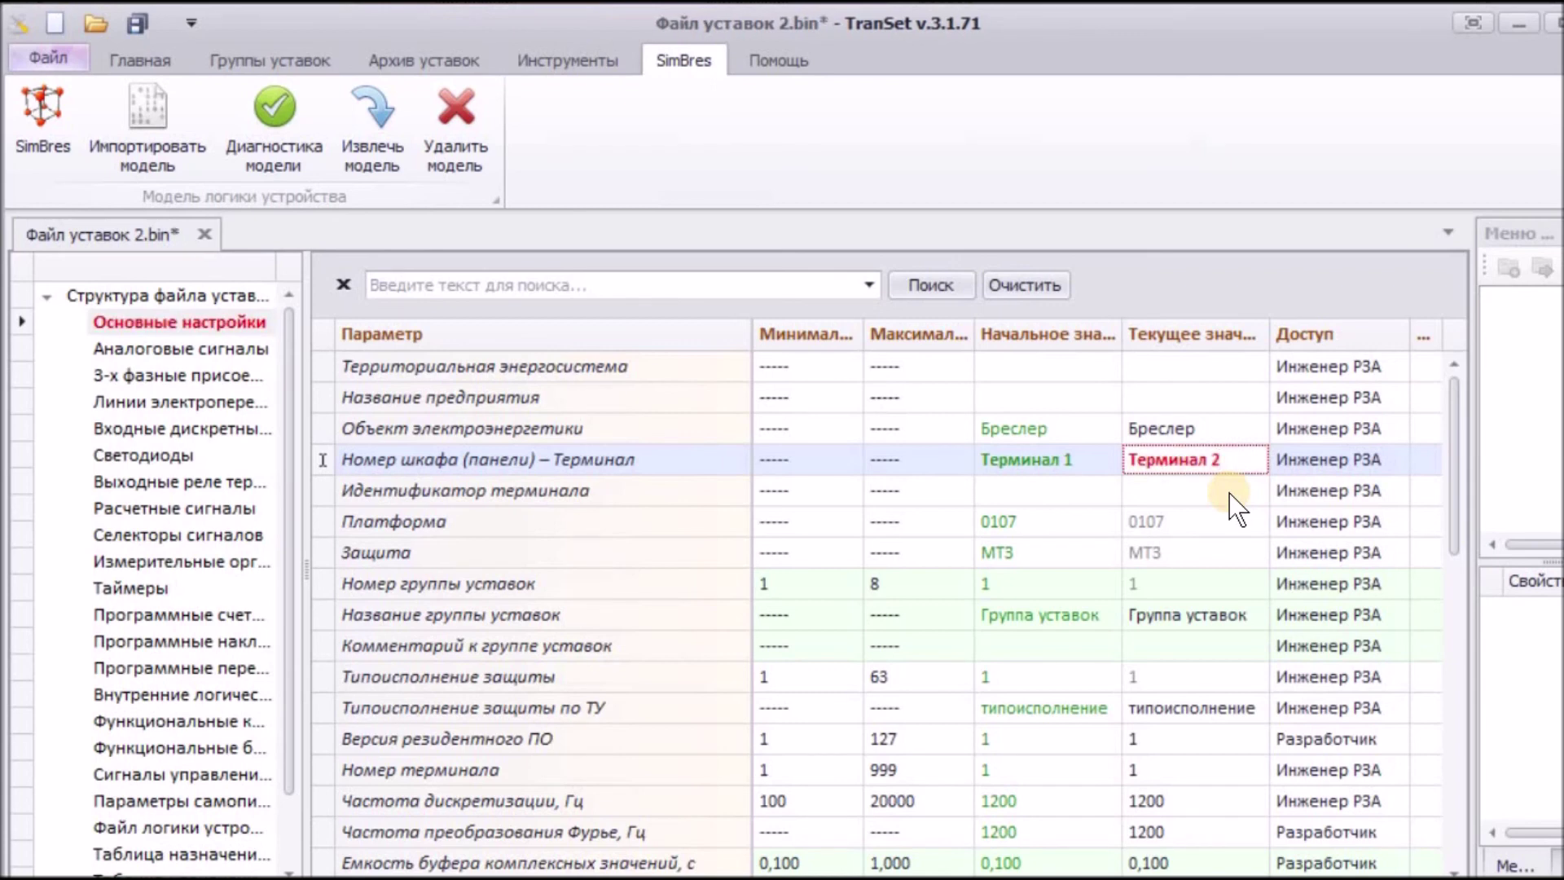
left_click(135, 19)
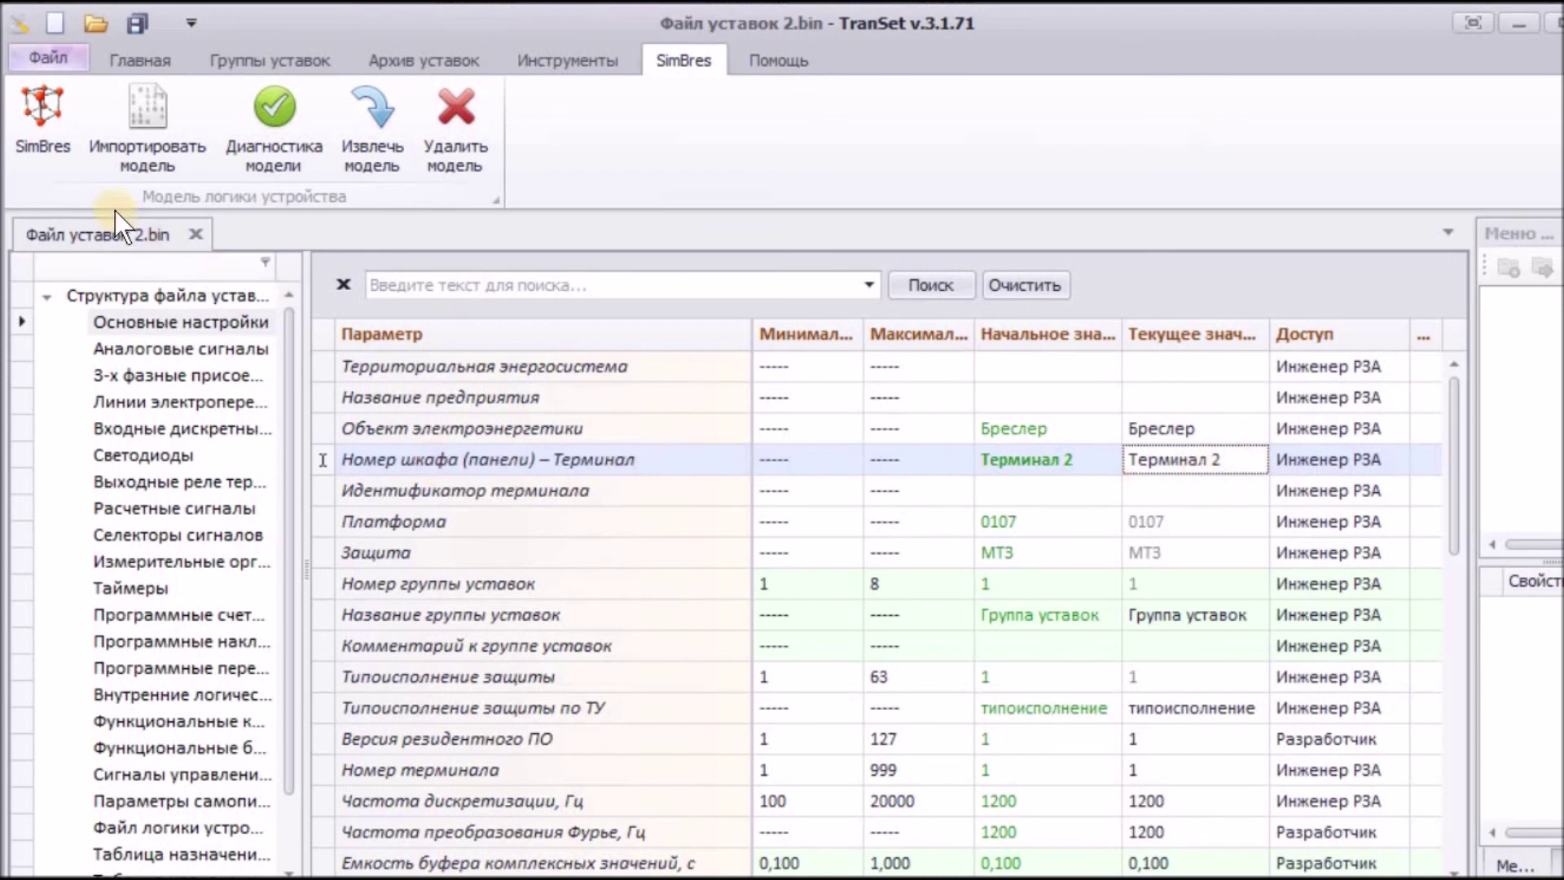
Step: Reopen Файл уставок 1.bin and check that its Основные настройки still show Терминал 1
left_click(56, 55)
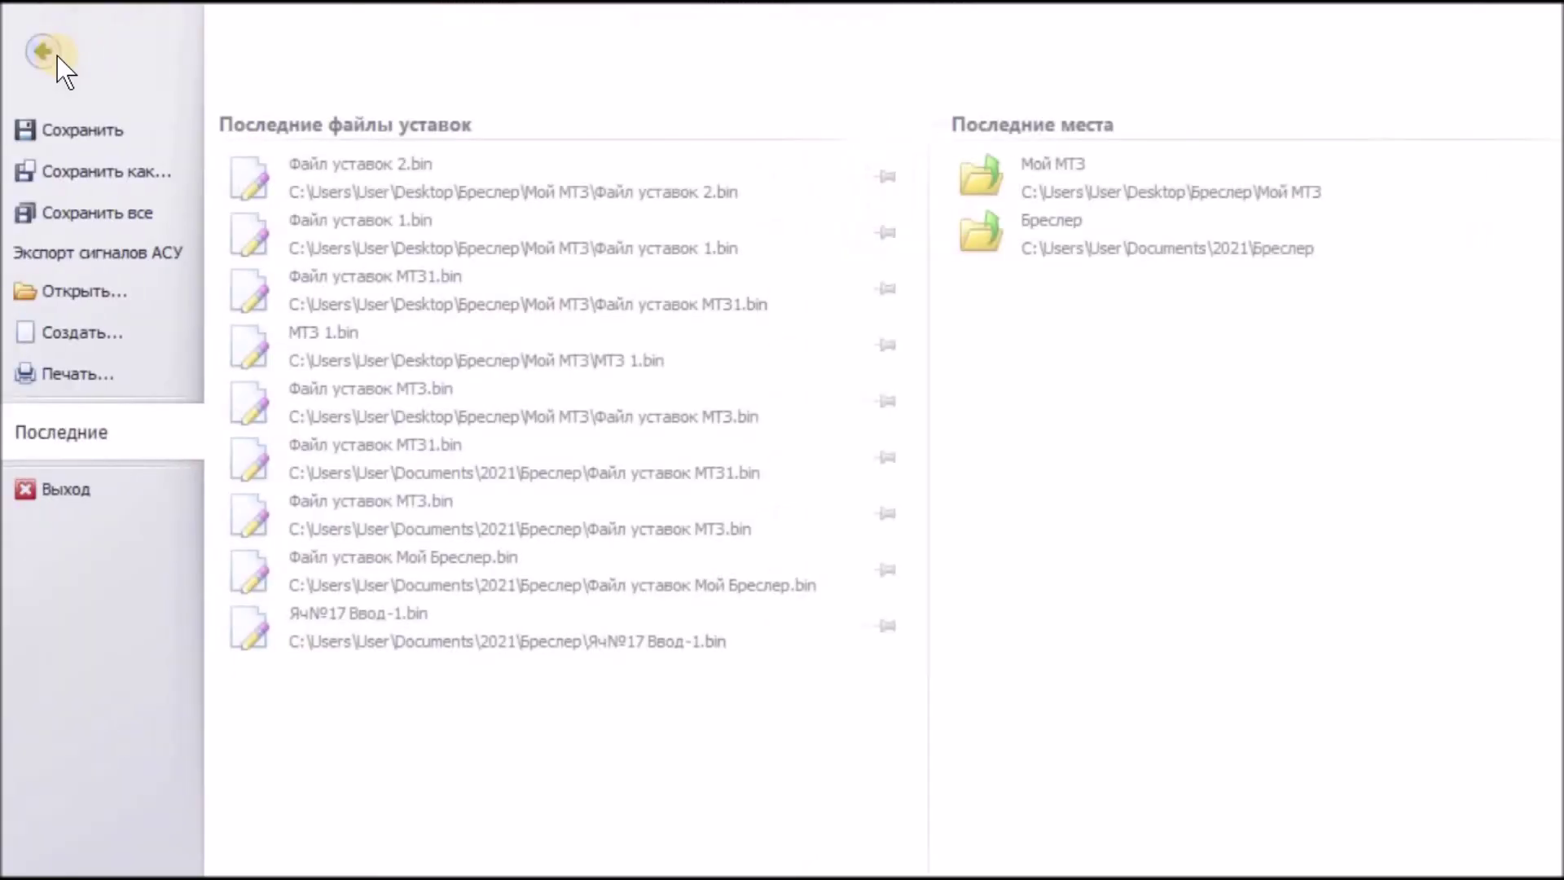
left_click(57, 289)
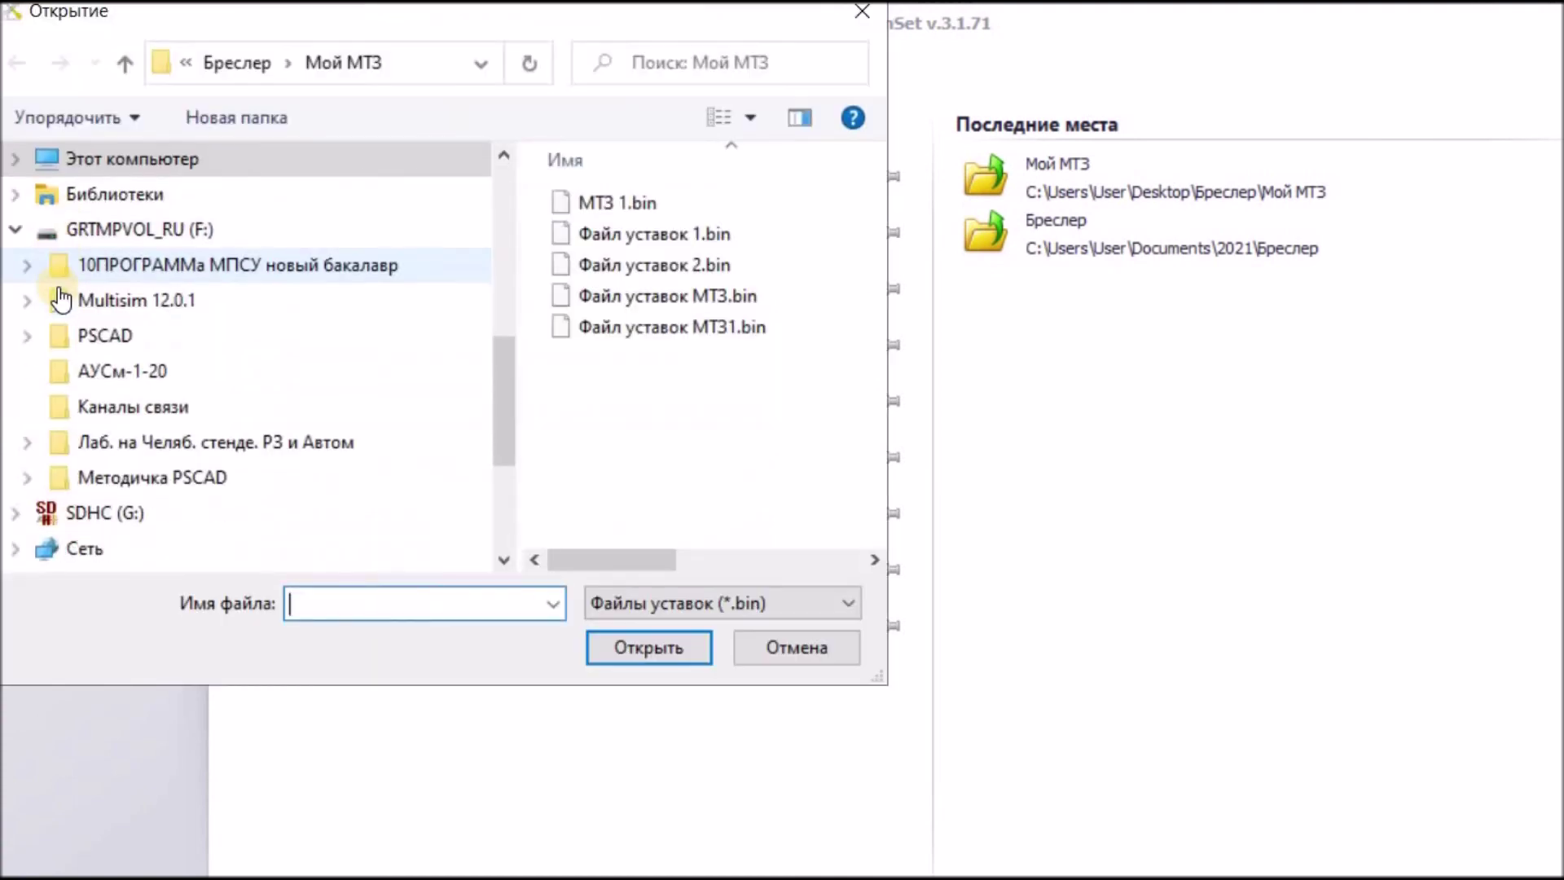
left_click(635, 232)
left_click(658, 651)
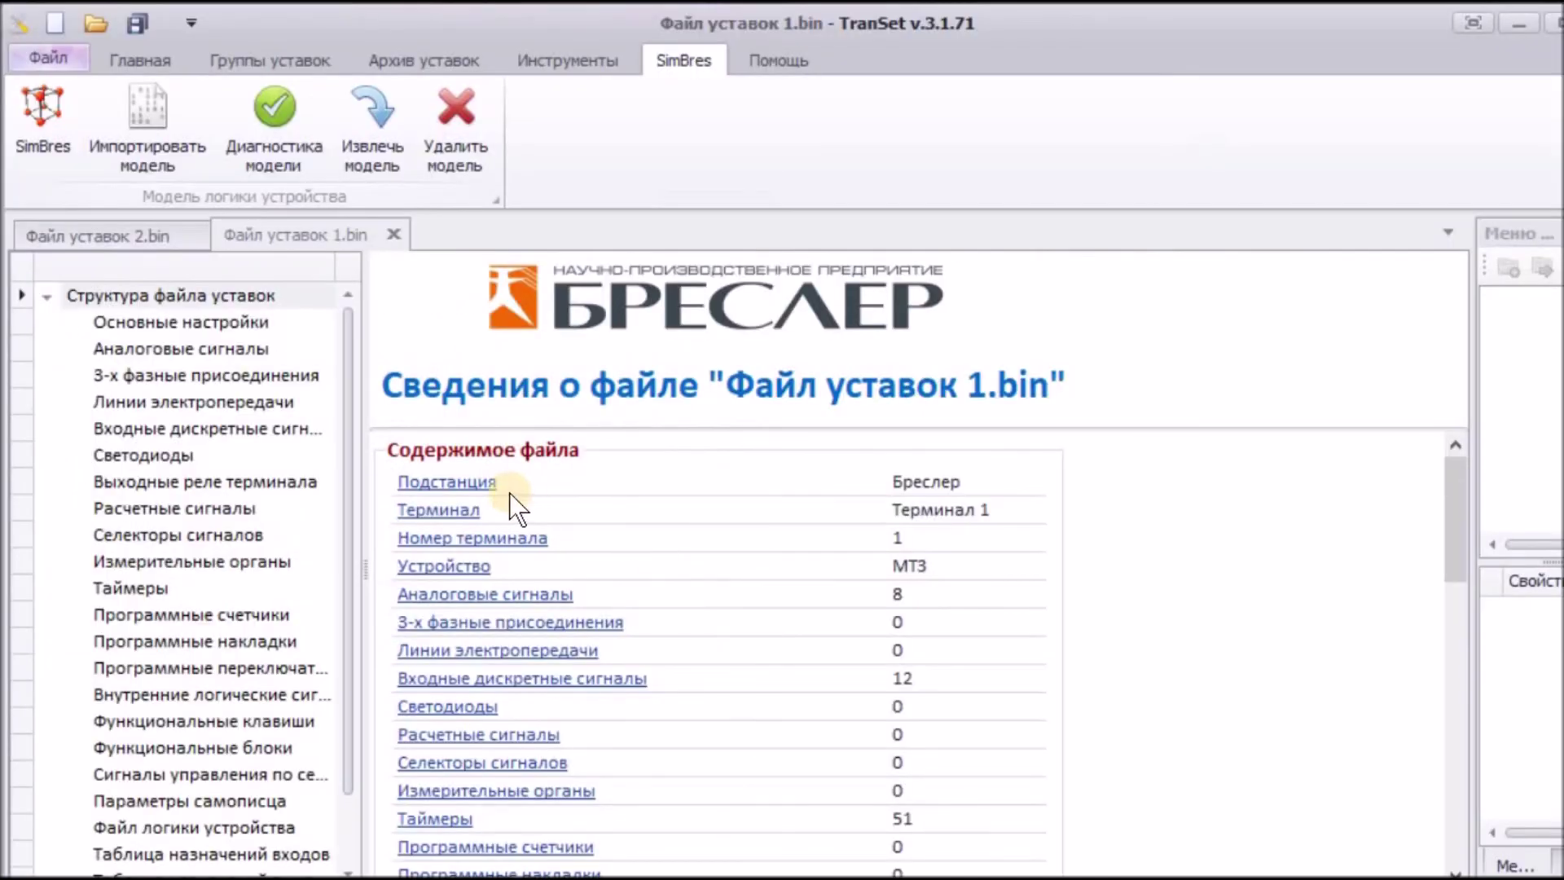
left_click(208, 324)
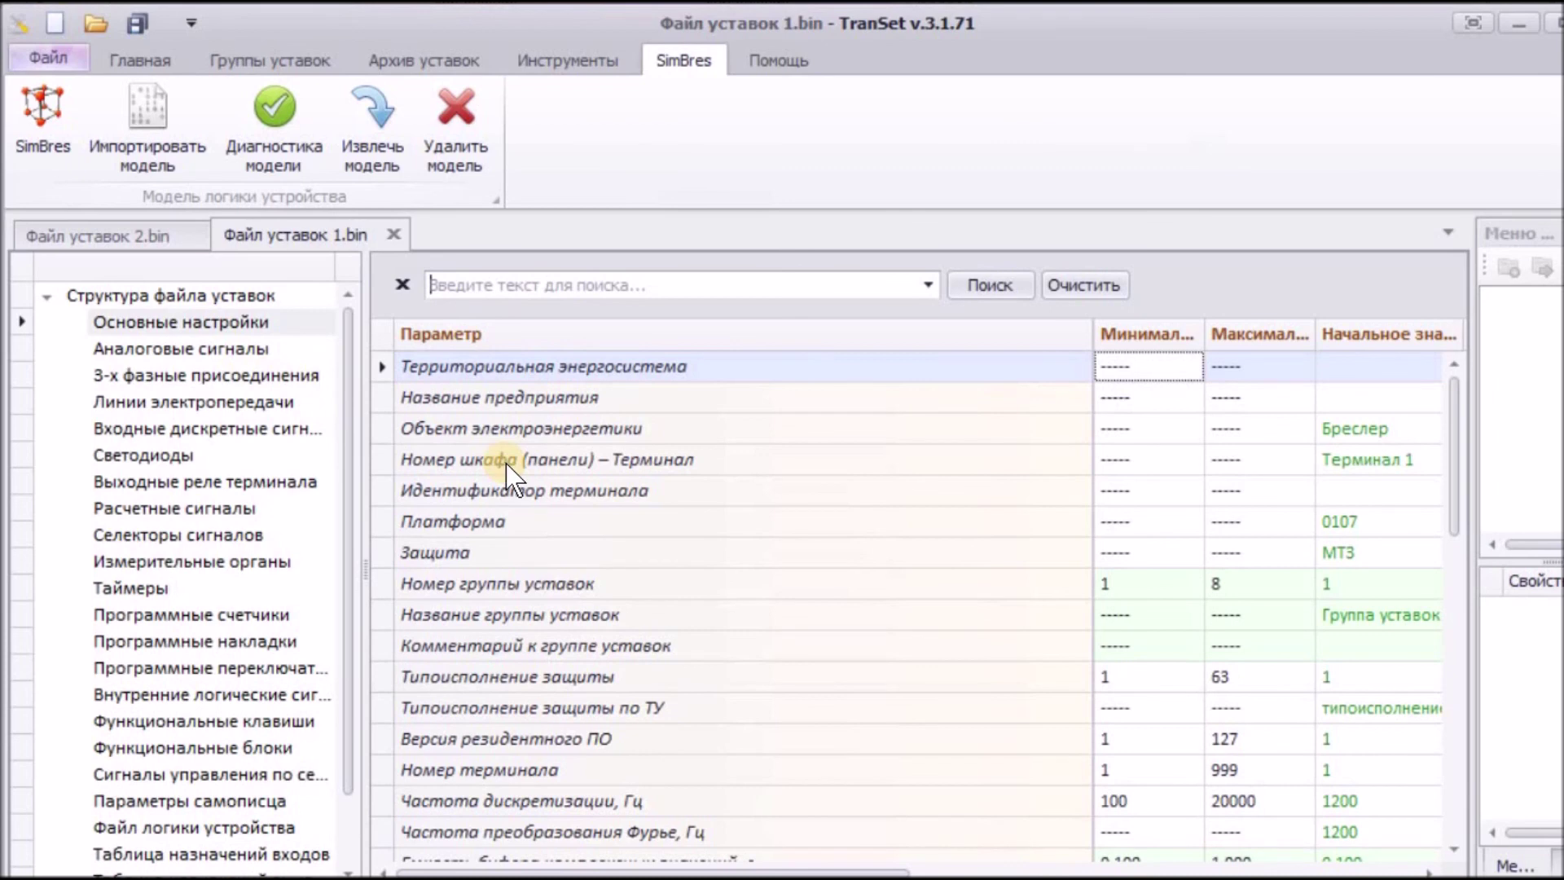
left_click(505, 461)
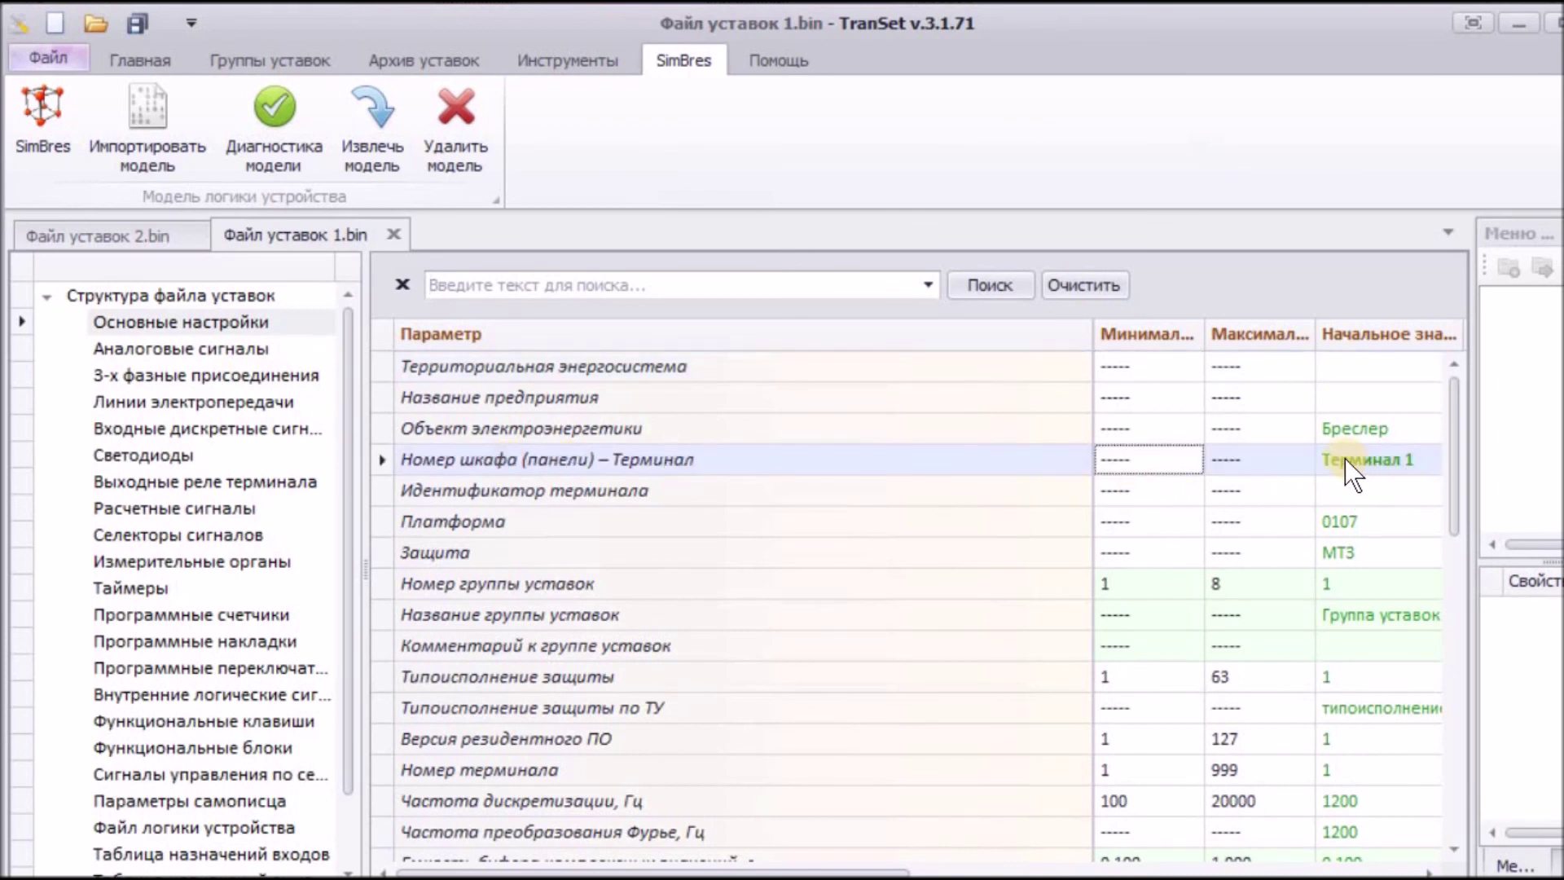